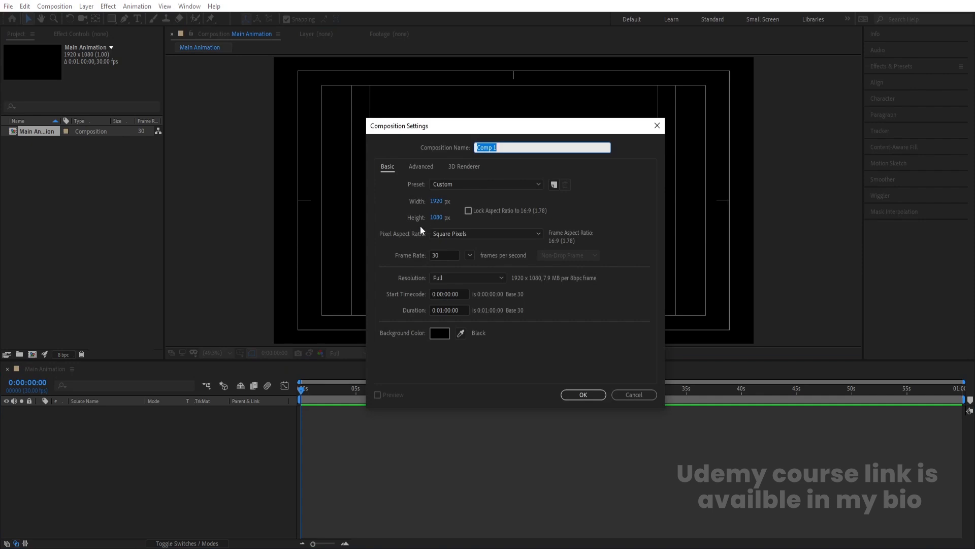
Create a new composition with a width of 500 px and a height of 500 px
left_click(435, 202)
type("500")
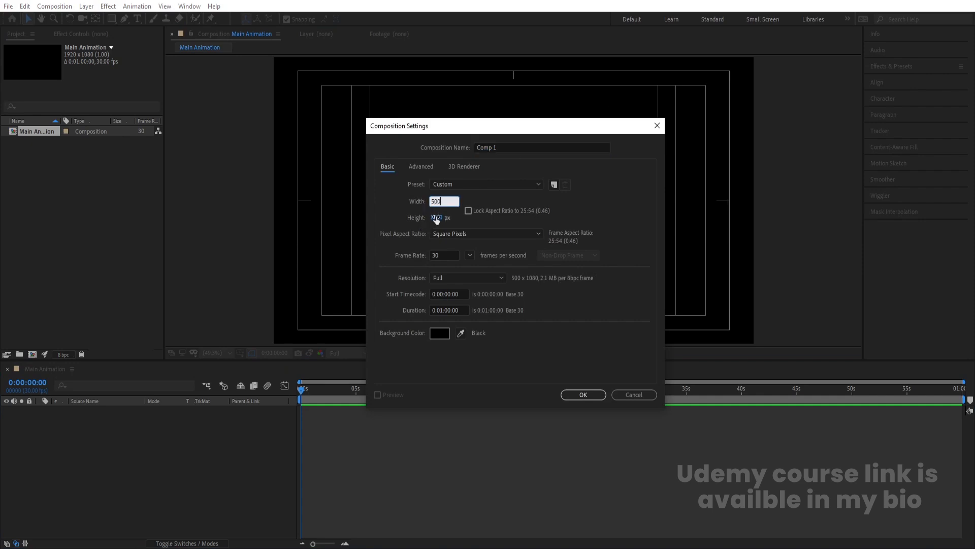
key("Tab")
type("500")
key("Return")
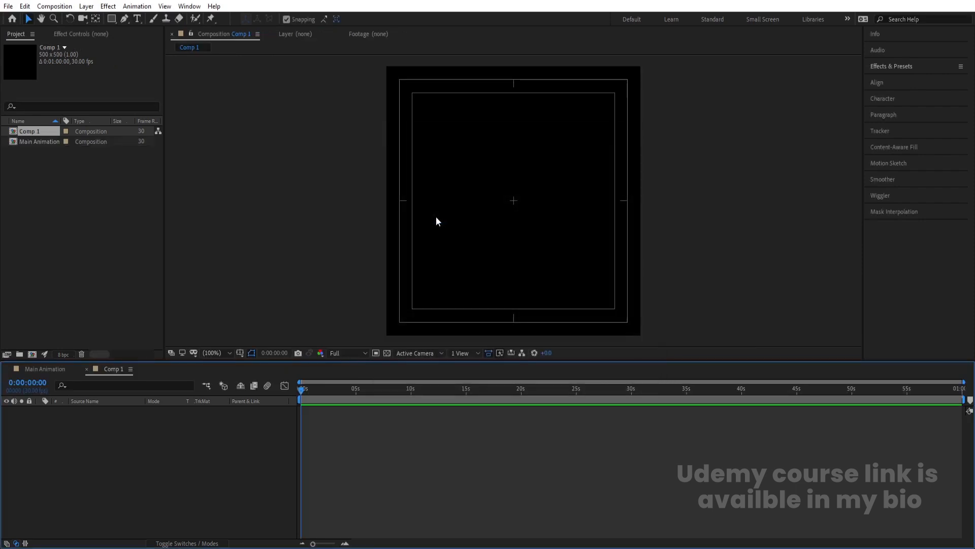
Add a text layer reading T in Poppins Bold and turn off its faux italic style
left_click(136, 22)
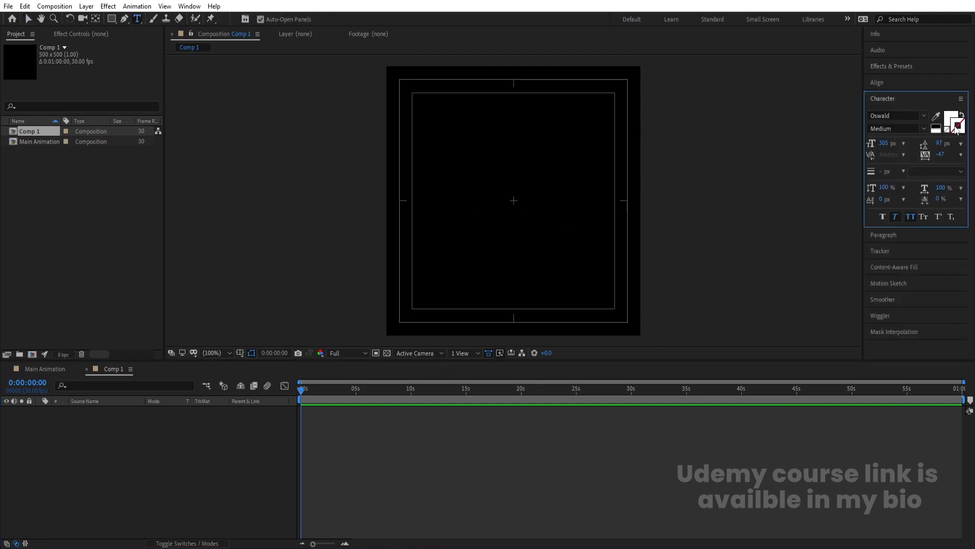
left_click(905, 117)
type("Pop")
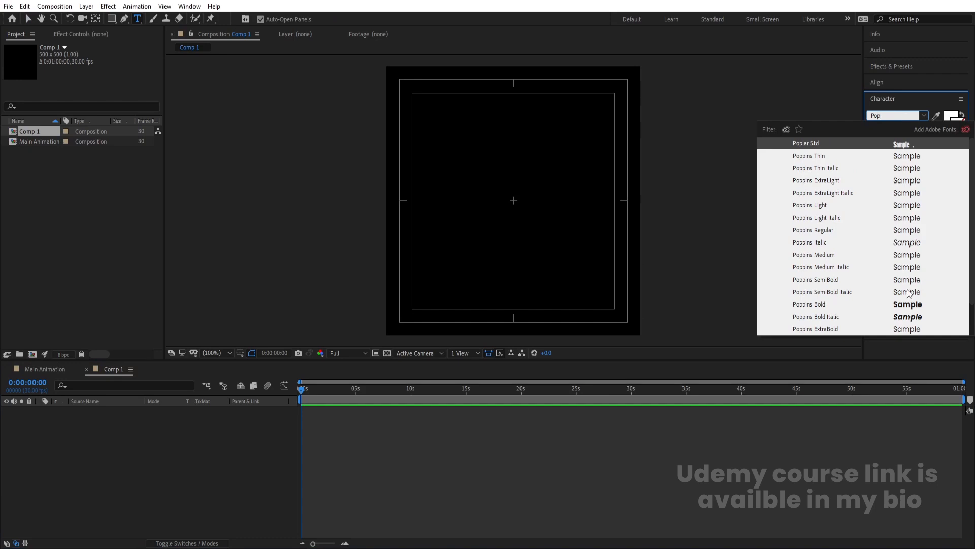
left_click(905, 305)
left_click(467, 225)
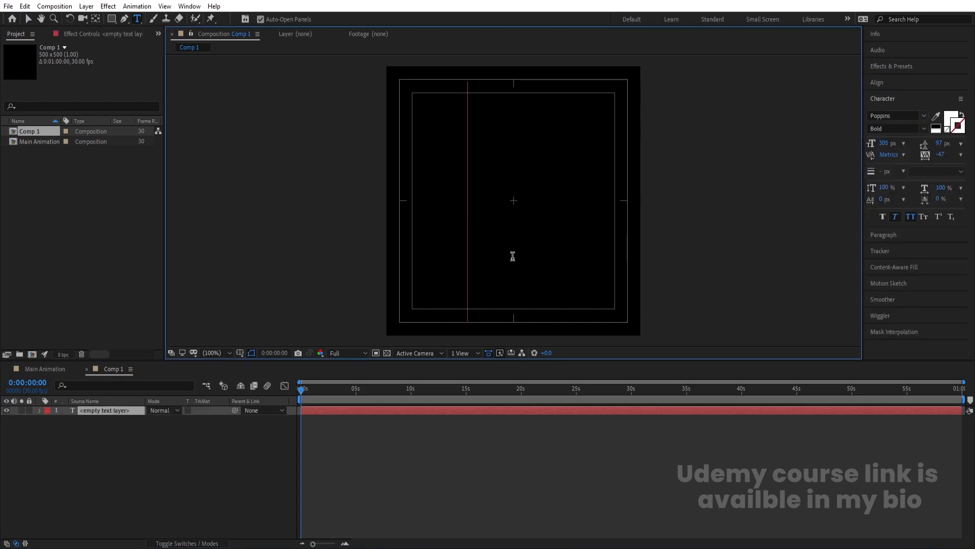
type("T")
key("ctrl+a")
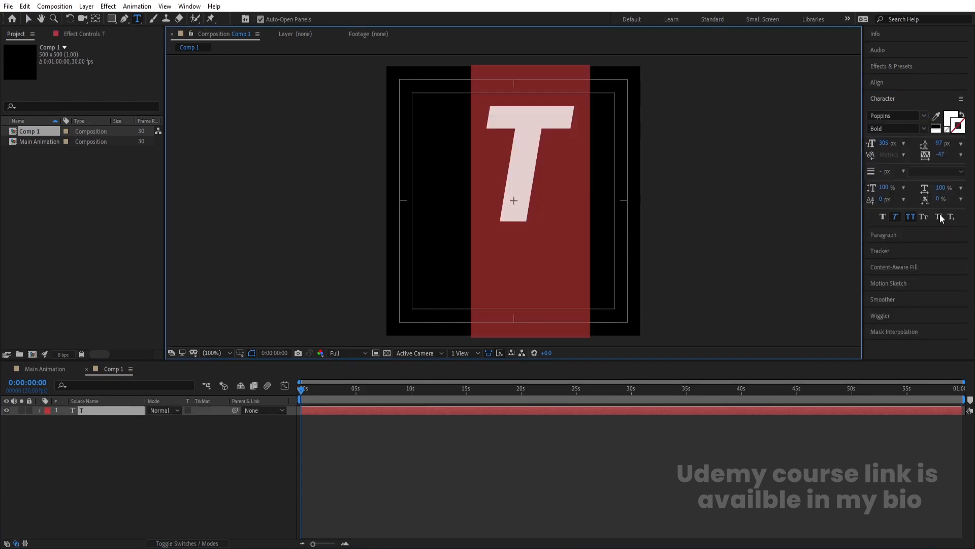
left_click(896, 219)
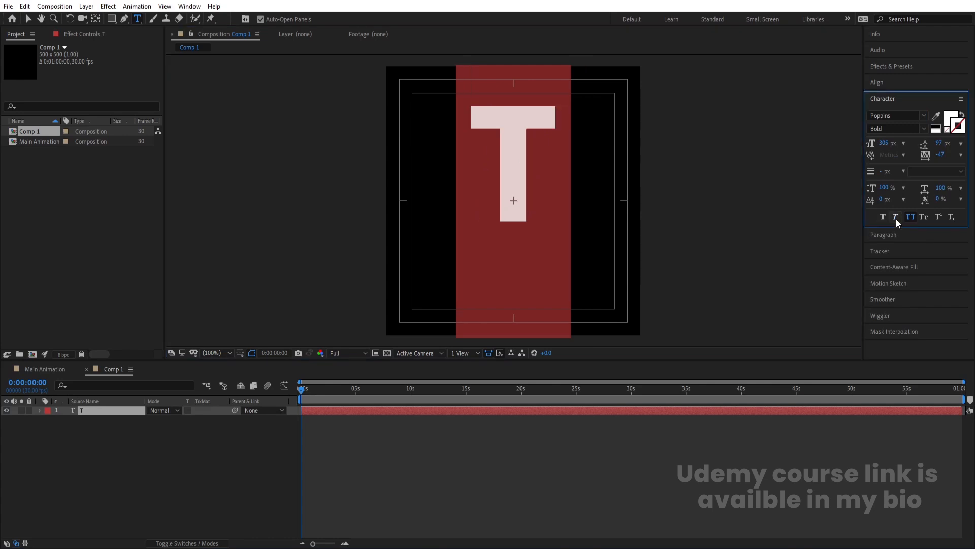
Center the T layer's anchor point on its content and align the layer to the composition's horizontal and vertical center
left_click(107, 412)
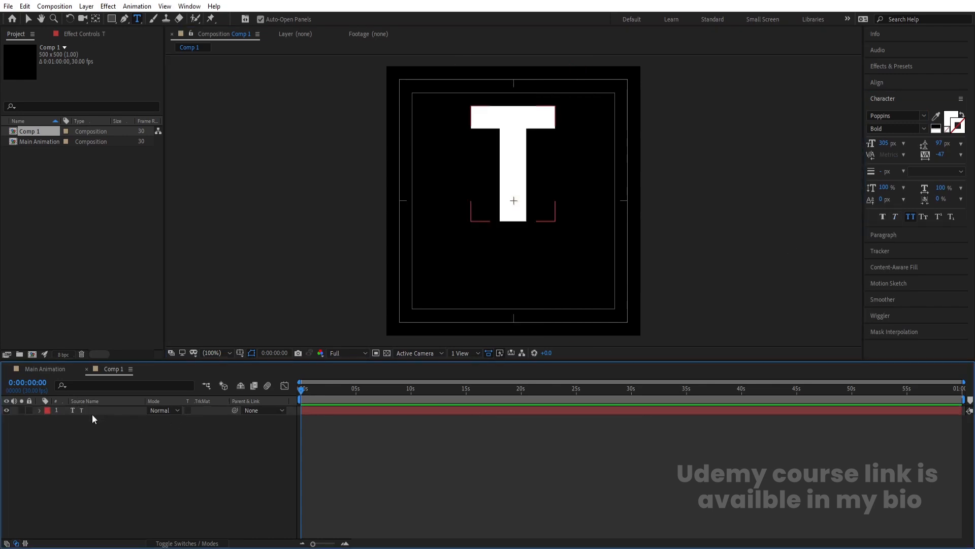
key("ctrl+alt+Home")
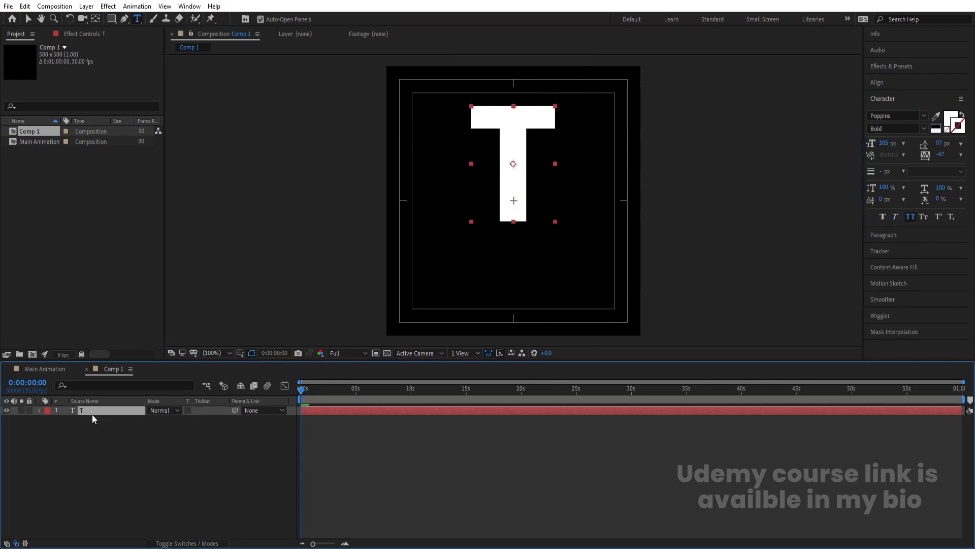
left_click(890, 84)
left_click(892, 108)
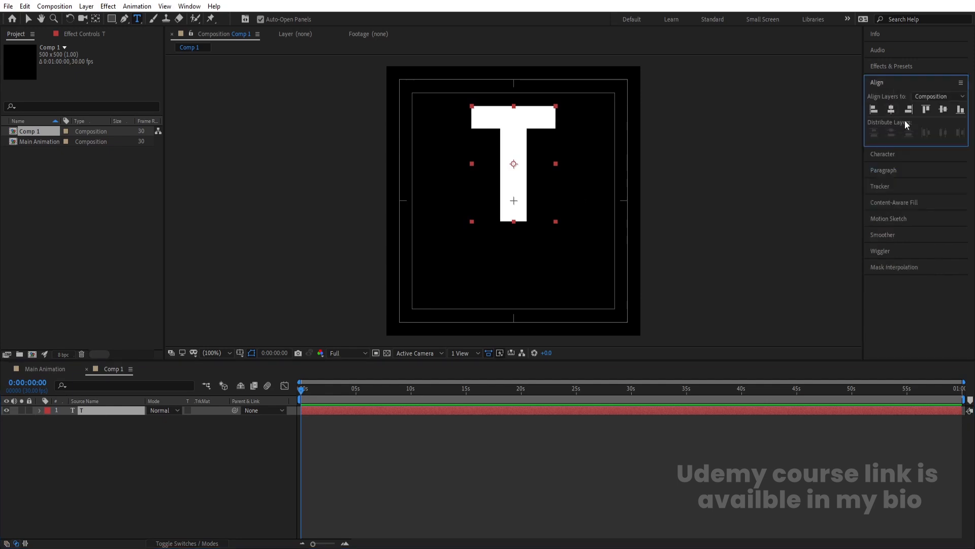
left_click(942, 109)
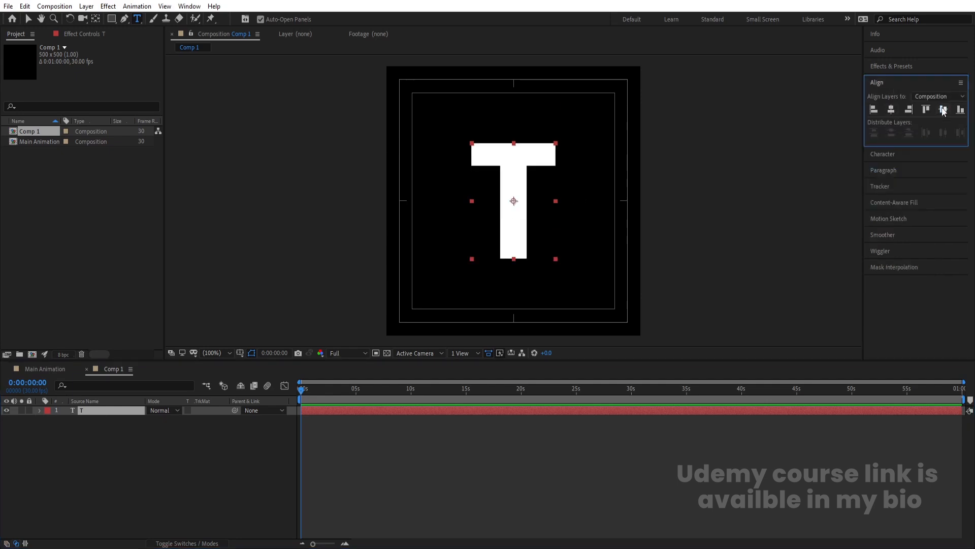
Duplicate the T layer, place the copy directly above the original letter, and parent it to the original
left_click(77, 435)
left_click(87, 409)
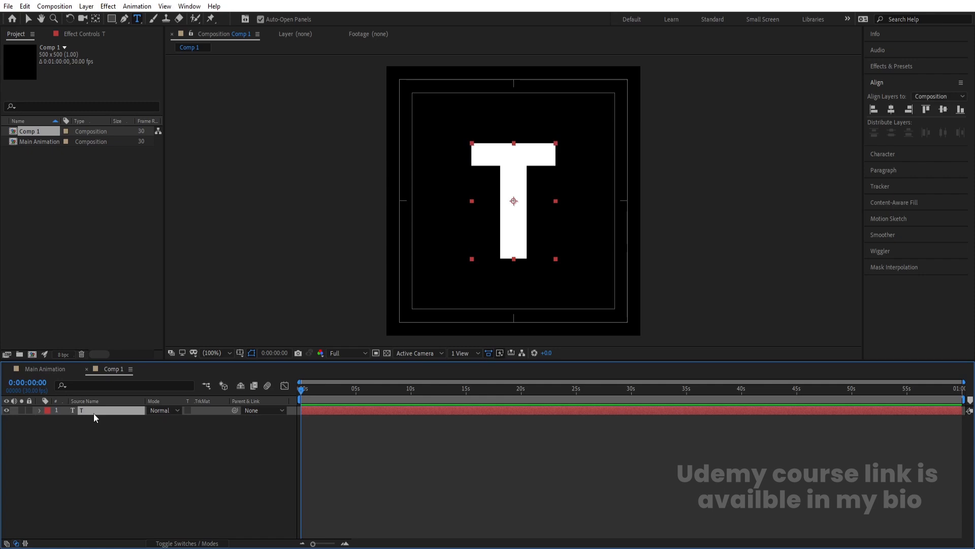
key("ctrl+d")
key("v")
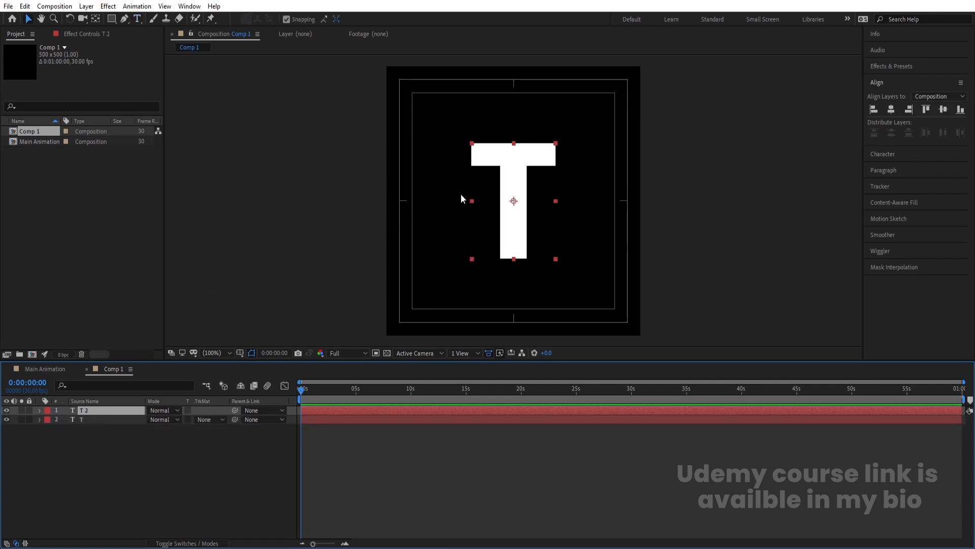
left_click_drag(514, 252, 519, 144)
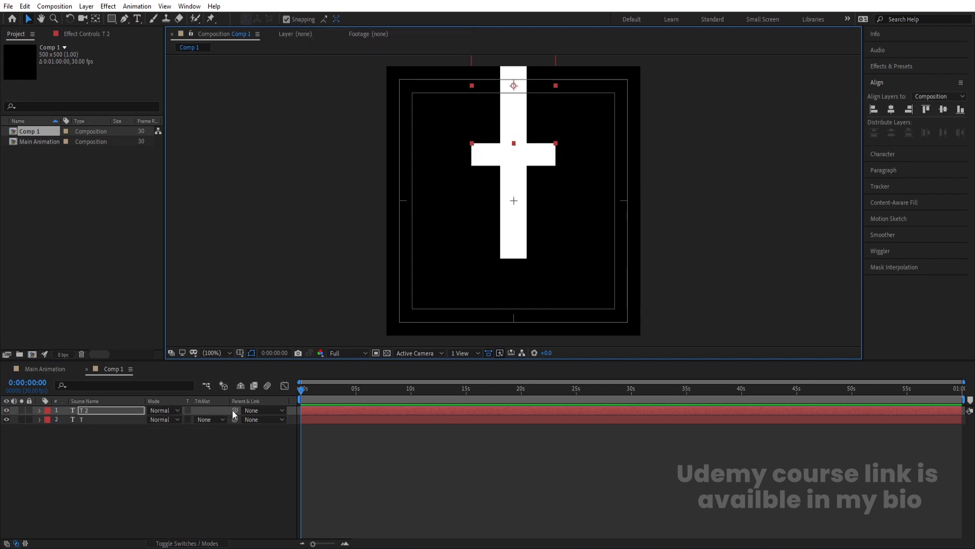
left_click_drag(232, 410, 116, 427)
Scale the original T layer to 28% and move it down near the bottom of the composition
key("s")
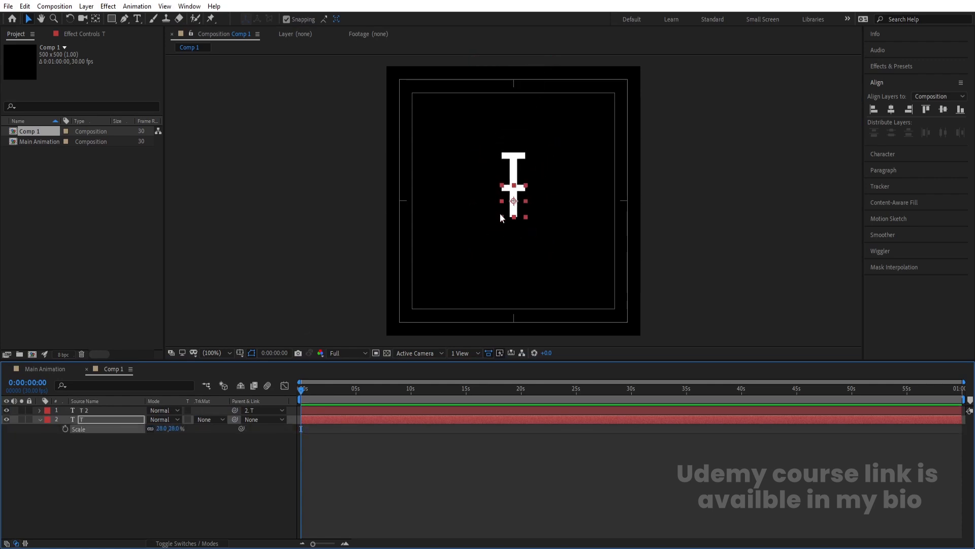
left_click_drag(513, 209, 513, 297)
left_click(553, 253)
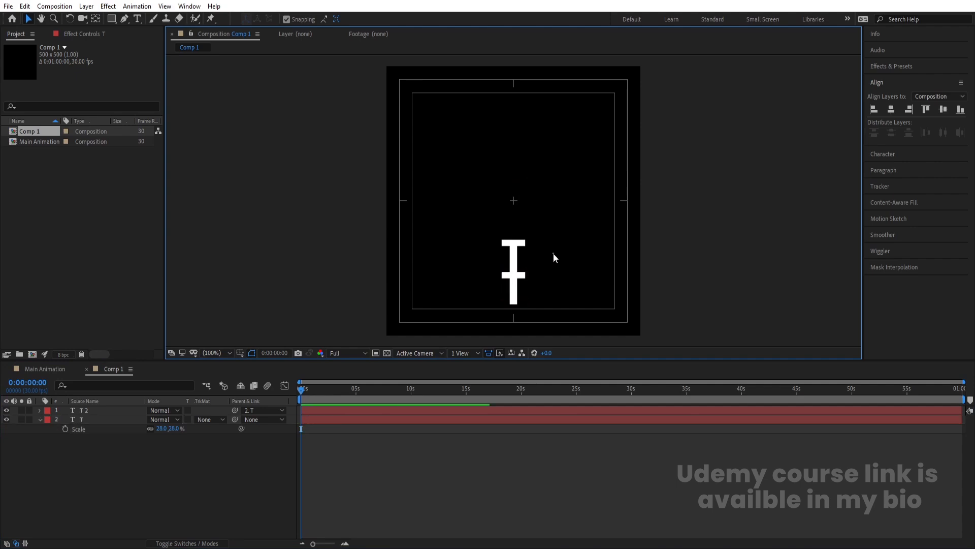
Duplicate the upper T twice, stacking each copy directly above the previous one to make a column of four letters
left_click(515, 257)
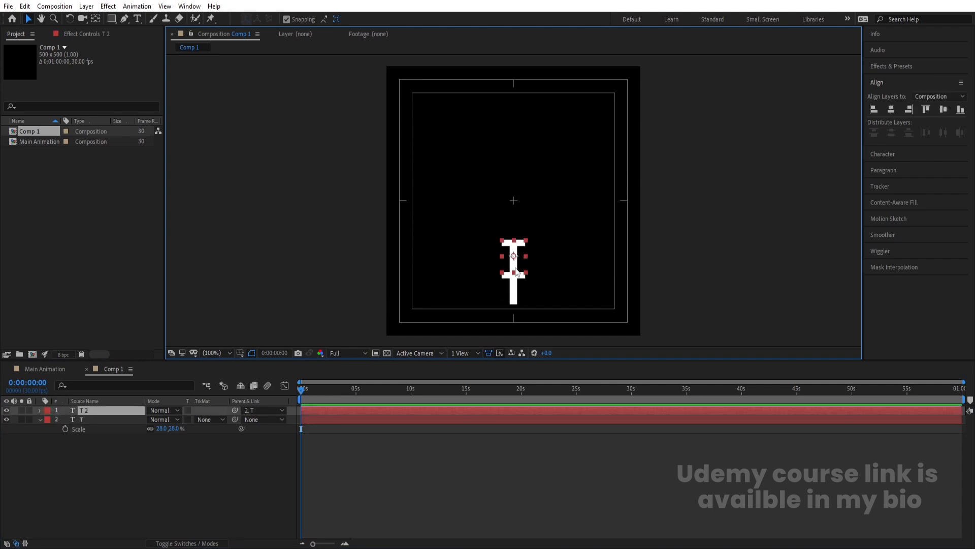
key("ctrl+d")
left_click_drag(516, 270, 519, 204)
key("ctrl+d")
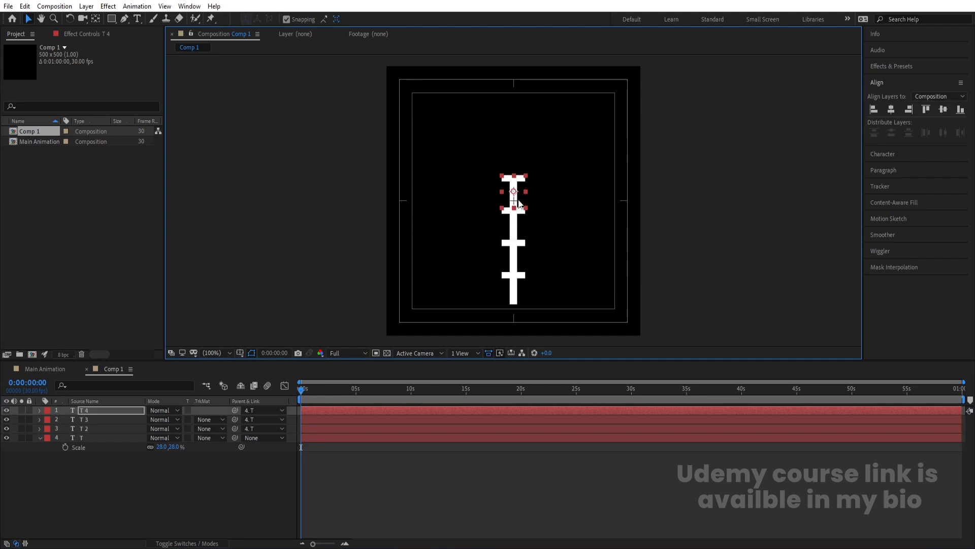
left_click(172, 466)
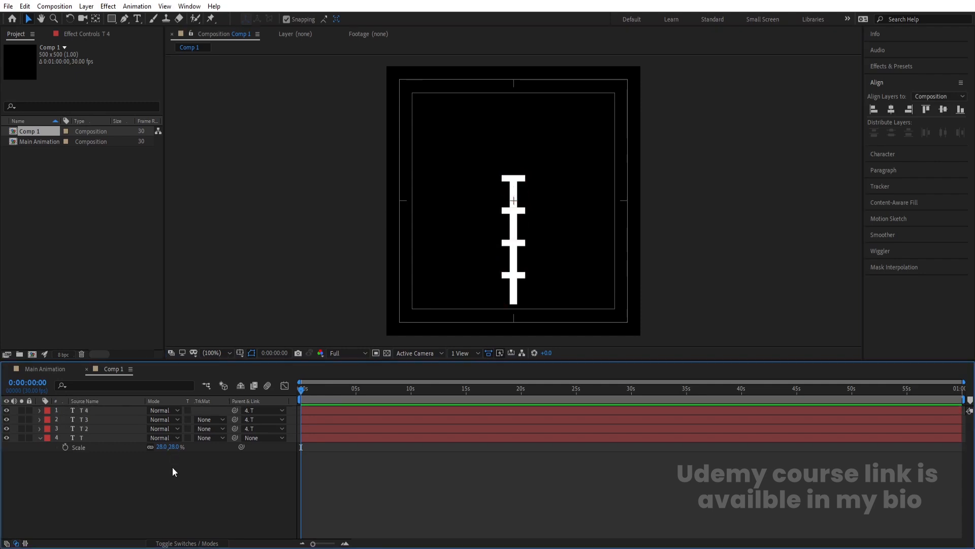
left_click(97, 429)
left_click(514, 190)
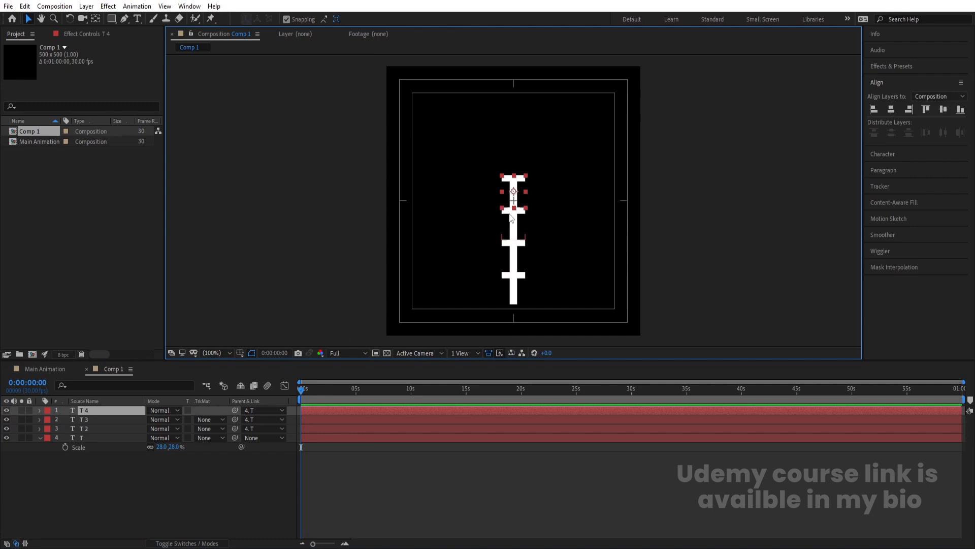
left_click(113, 462)
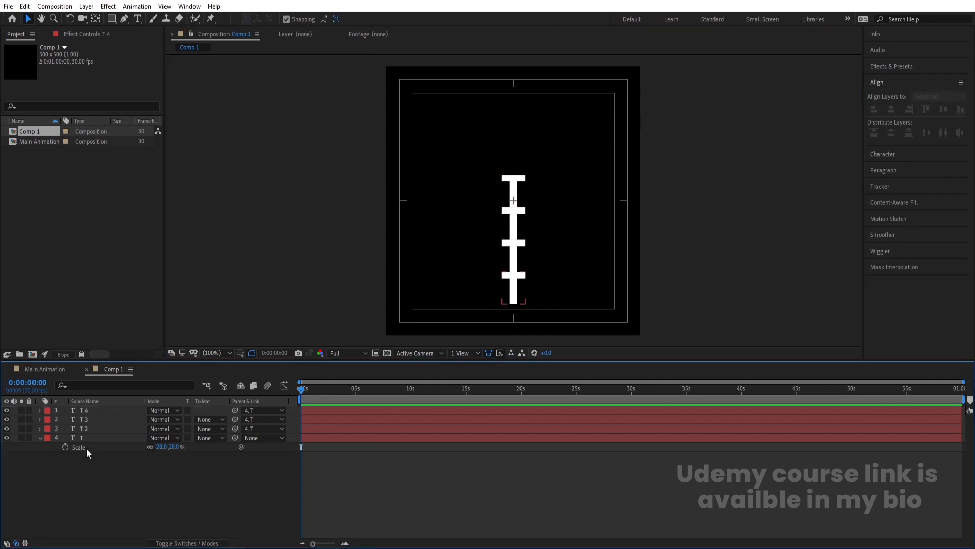
Change the lowest T in the column to G and the letter above it to H
left_click(80, 439)
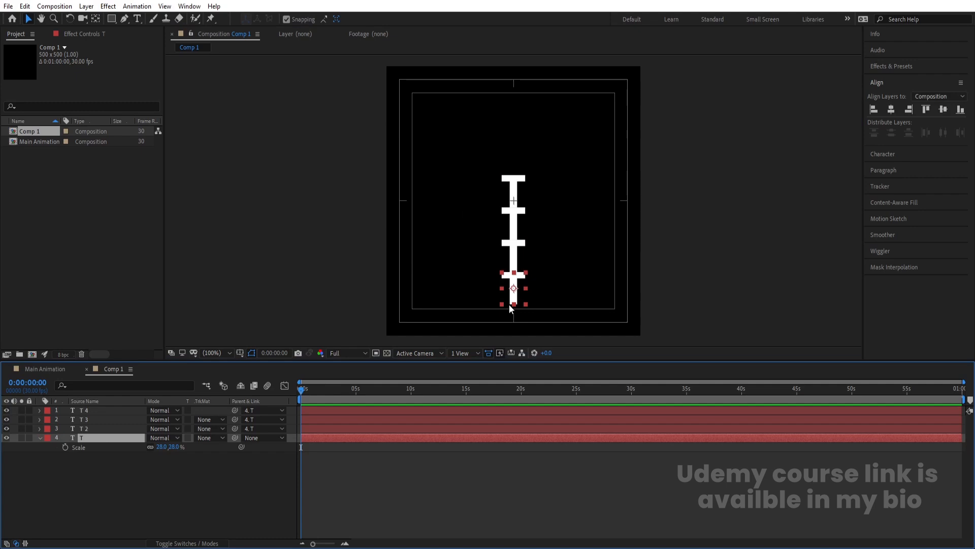
double_click(514, 290)
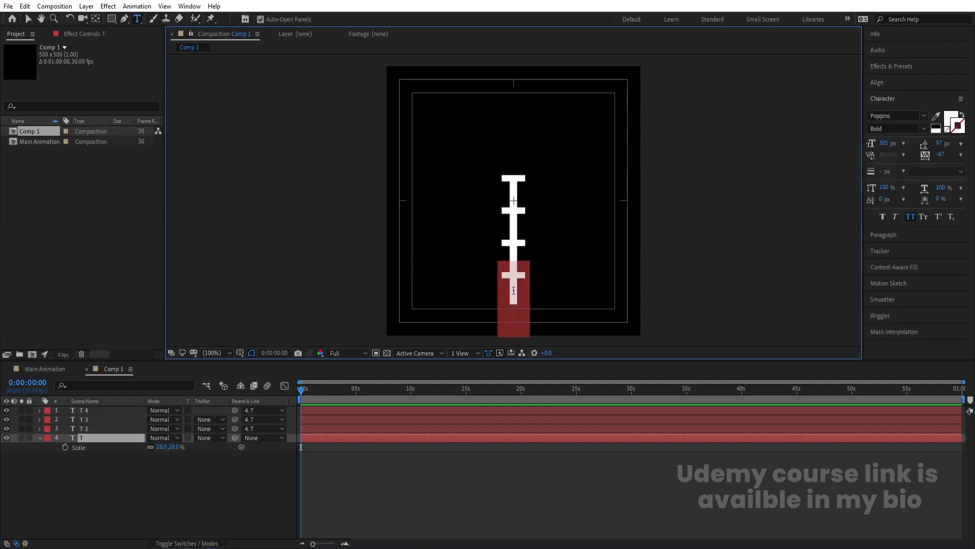
type("G")
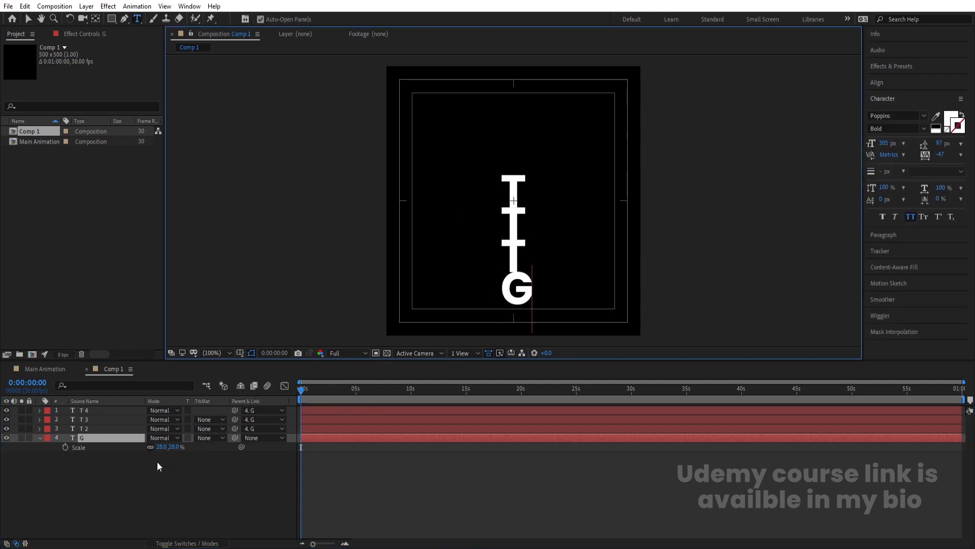
left_click(96, 429)
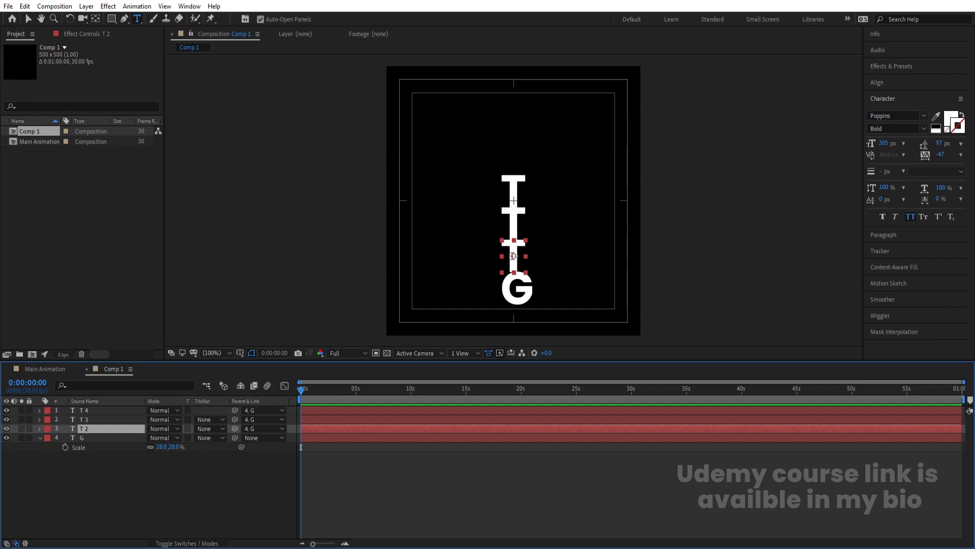
double_click(513, 255)
type("H")
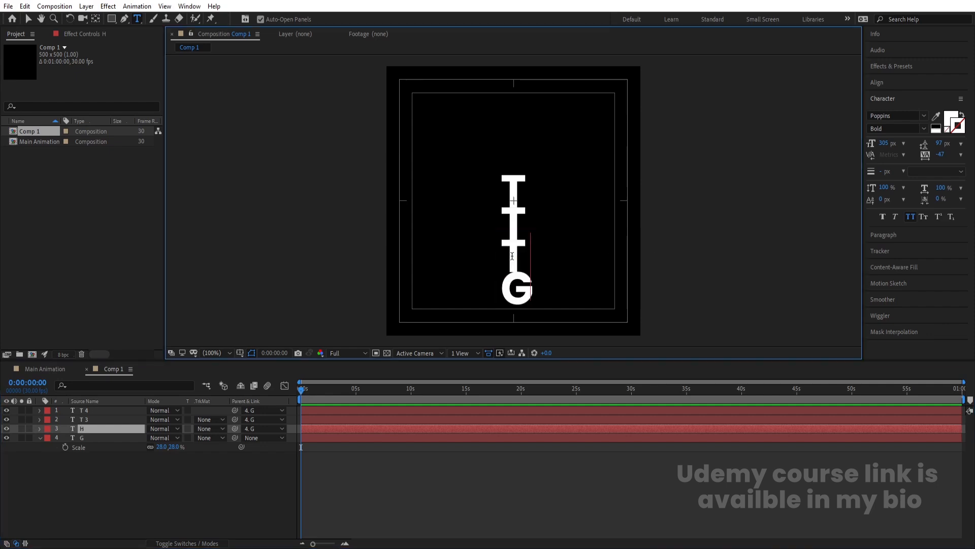
left_click(122, 478)
Change the T directly above the H to S
left_click(81, 419)
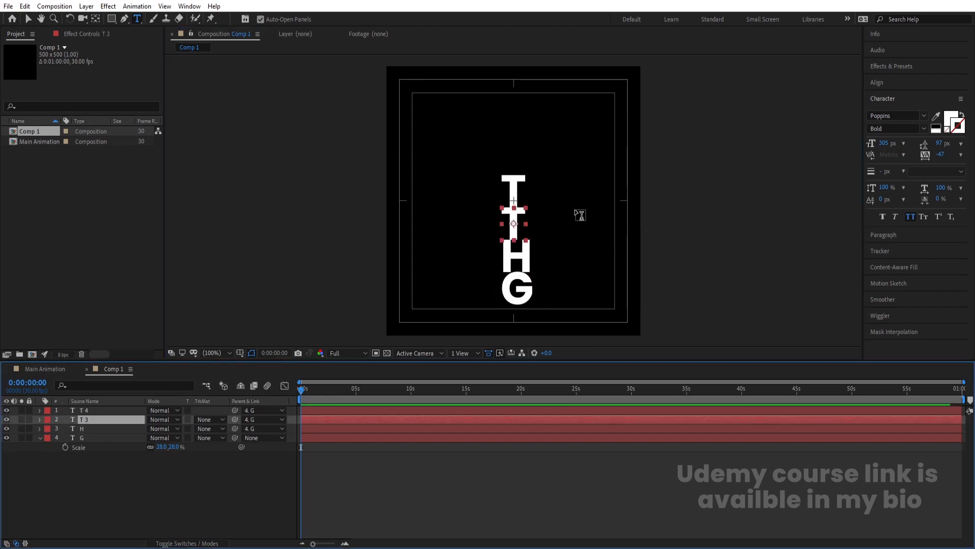
double_click(517, 211)
type("S")
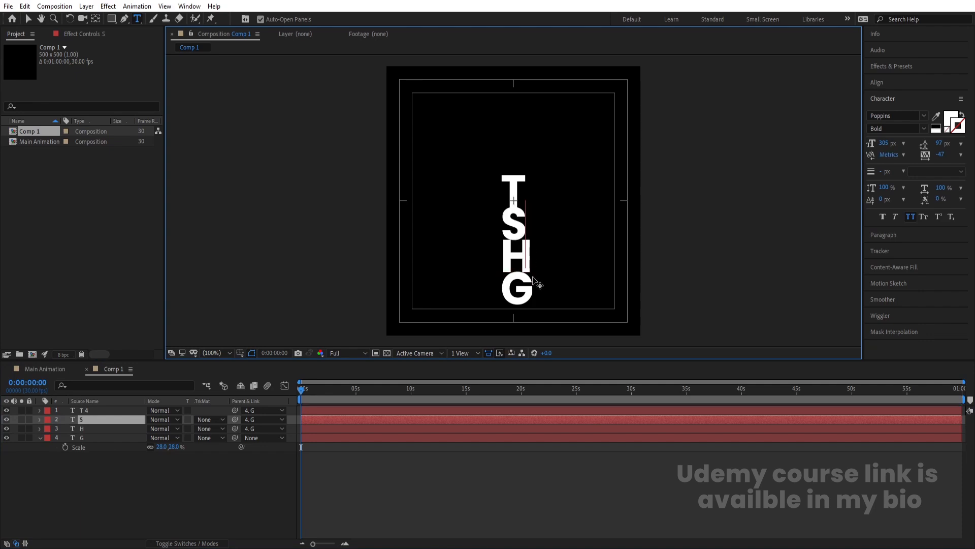
left_click(134, 508)
Remove the parent link from all four letter layers by setting their parent to None
key("ctrl+a")
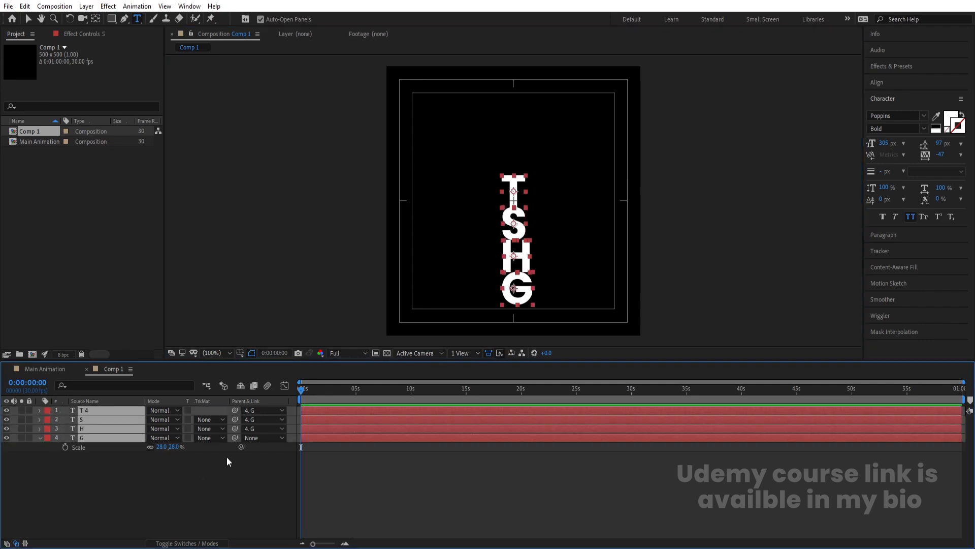
left_click(258, 409)
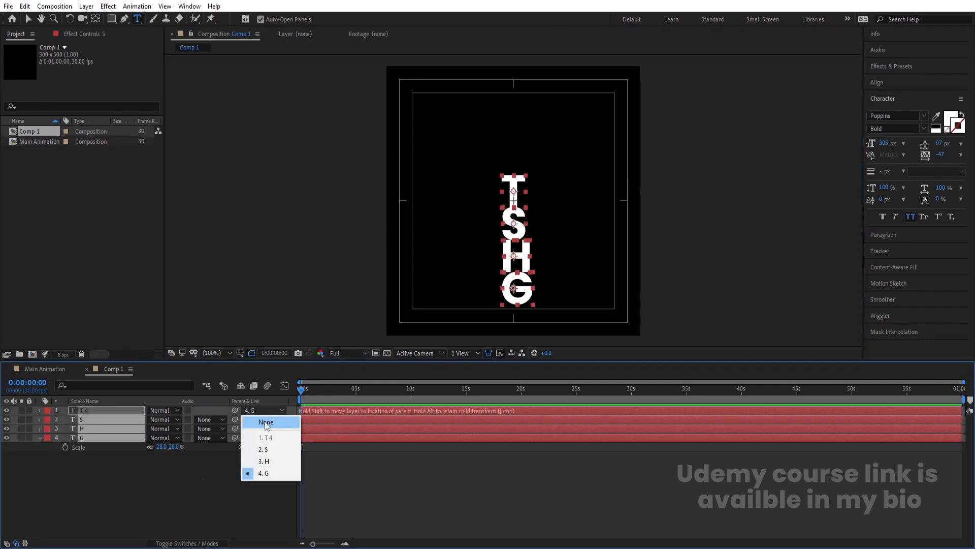
left_click(270, 425)
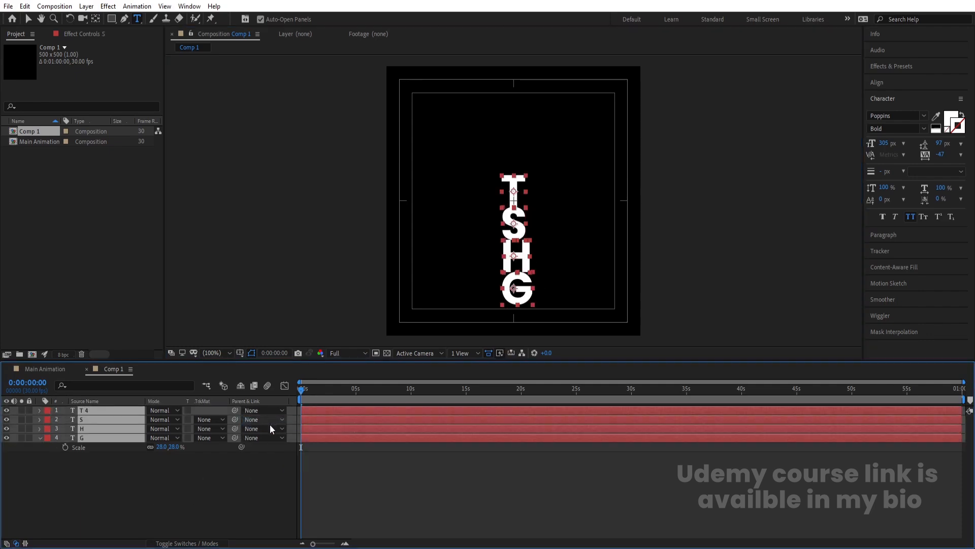
Center the anchor points of all four letter layers and align them horizontally to the selection's center
left_click(888, 85)
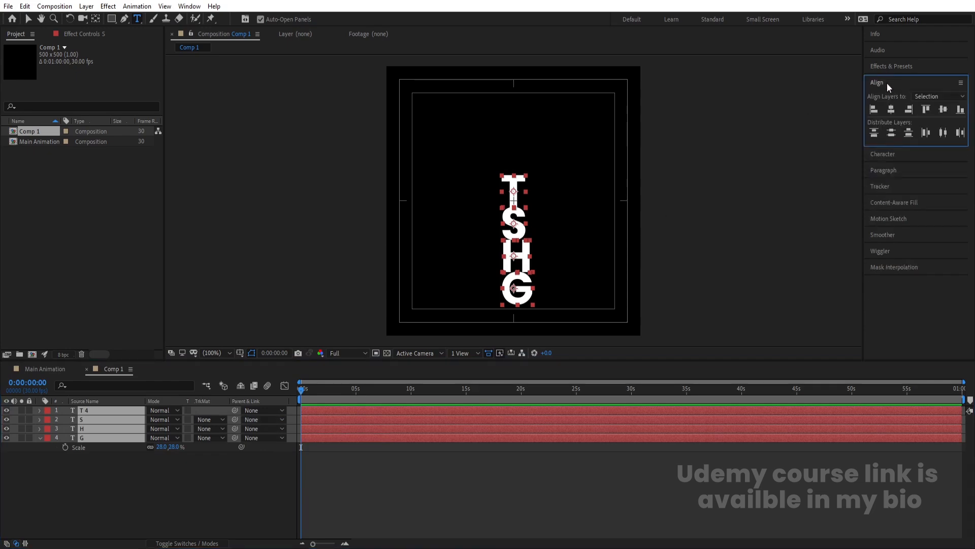
key("ctrl+alt+Home")
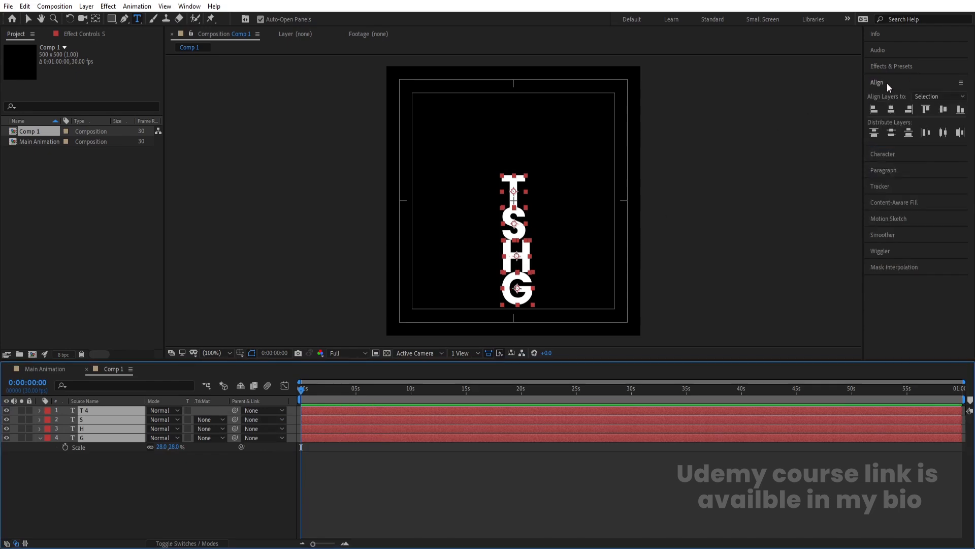
left_click(892, 109)
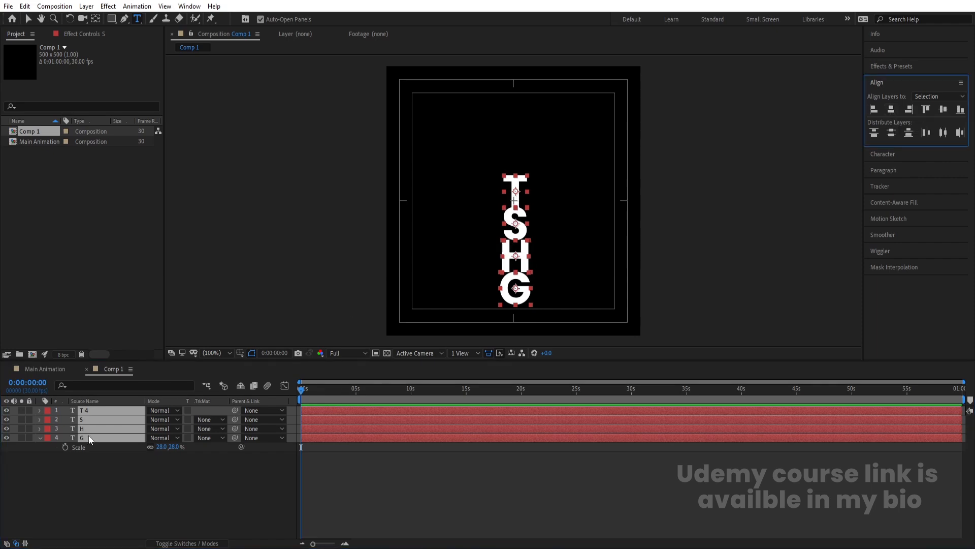
left_click(103, 478)
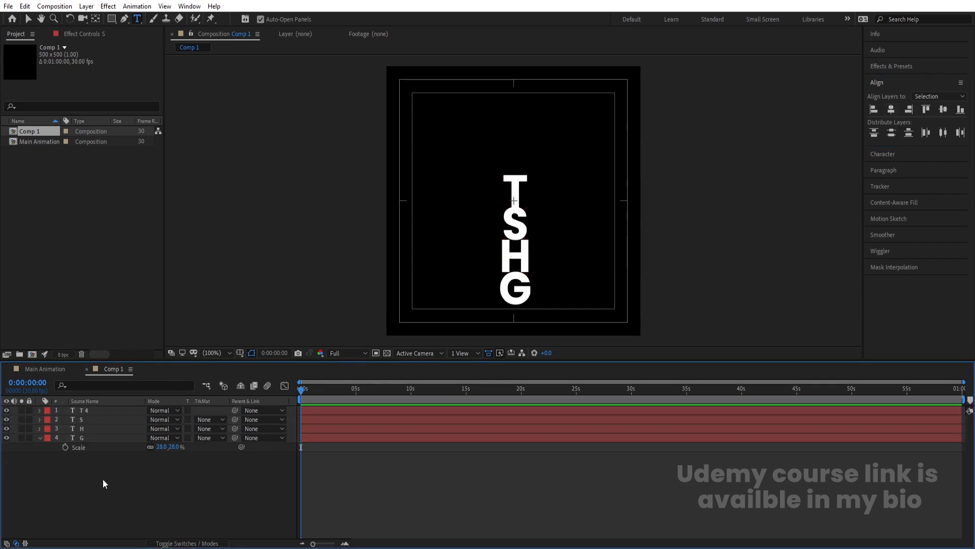
Parent the H layer to G, the S layer to H, and the T layer to S
left_click(84, 431)
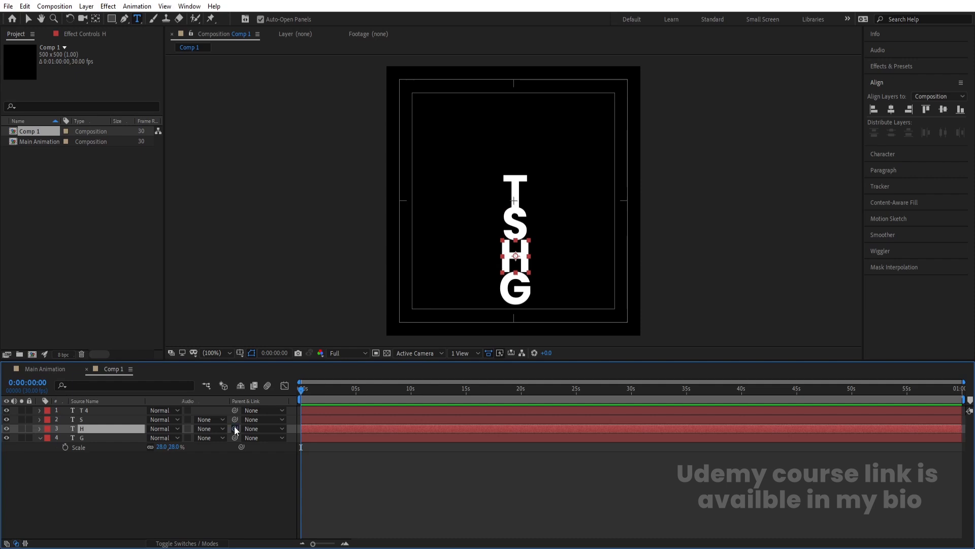
left_click_drag(234, 428, 97, 438)
left_click(93, 420)
left_click_drag(234, 417, 112, 429)
left_click(95, 411)
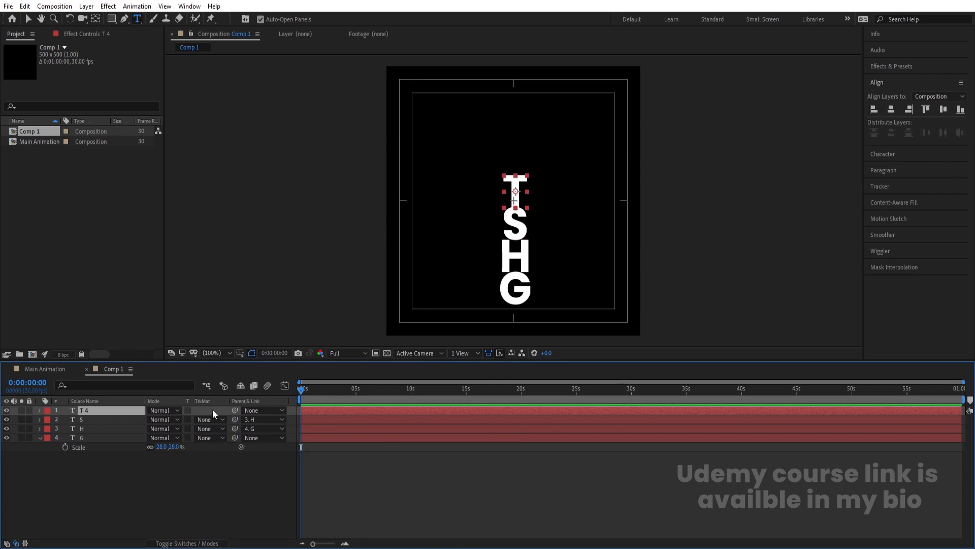
left_click_drag(141, 413, 115, 418)
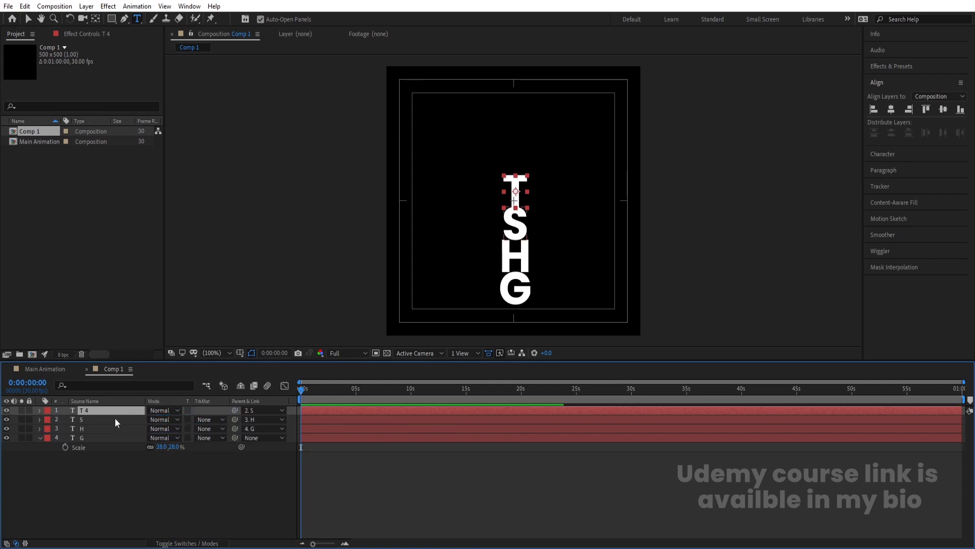
left_click(129, 486)
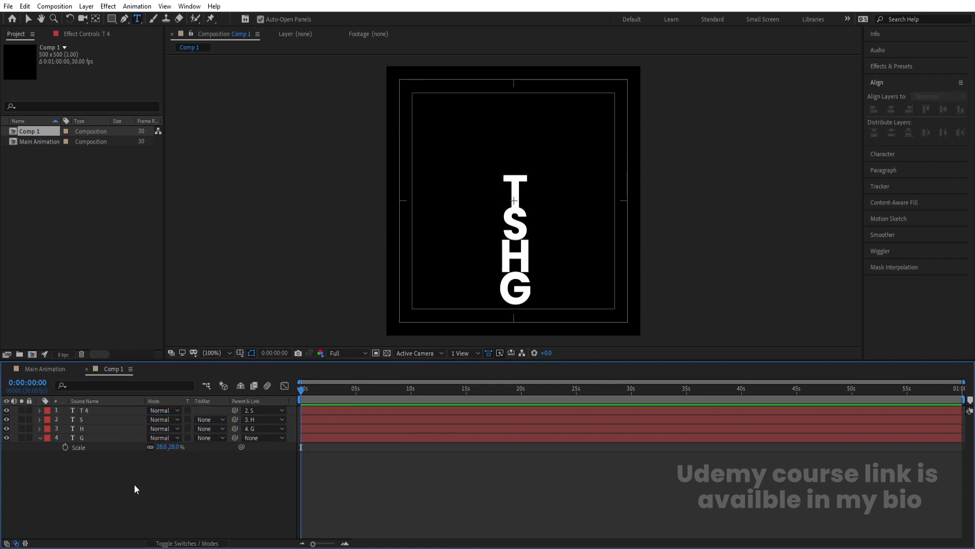
Move the anchor points of the H, S and T layers to the bottom center of each letter
key("F4")
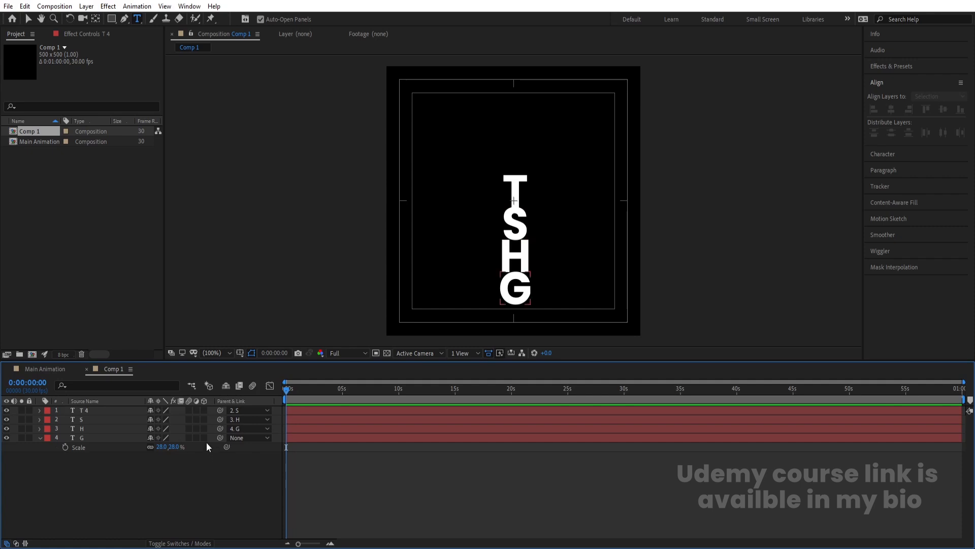
key("ctrl+a")
left_click(205, 468)
left_click(96, 19)
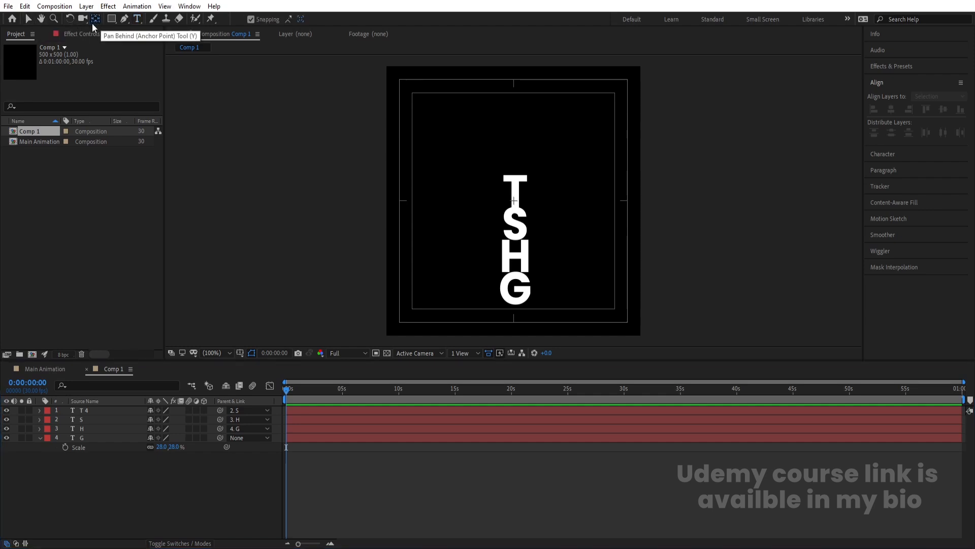
left_click(516, 269)
key("Num_Lock")
key("Return")
left_click_drag(516, 265, 516, 270)
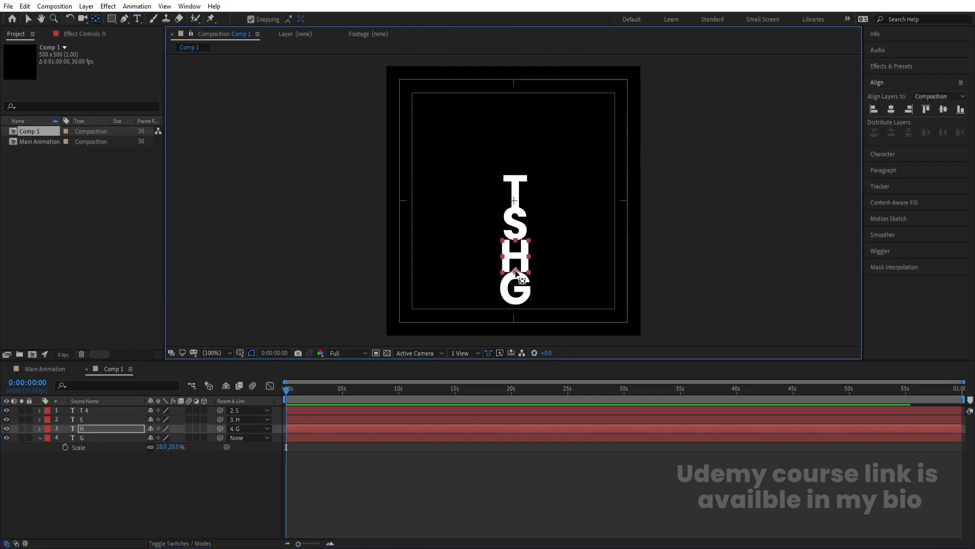
left_click(516, 231)
left_click_drag(516, 223, 516, 240)
left_click(518, 189)
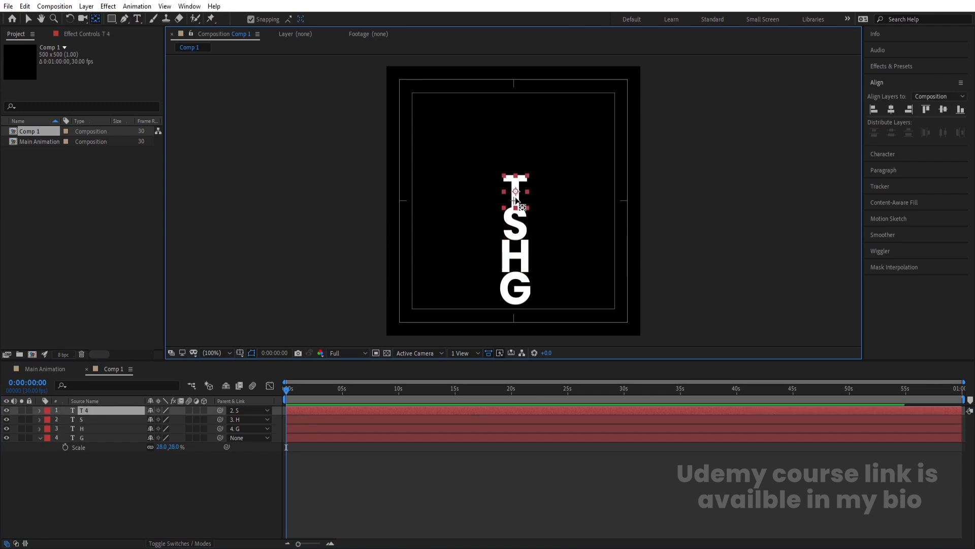
left_click_drag(515, 190, 515, 208)
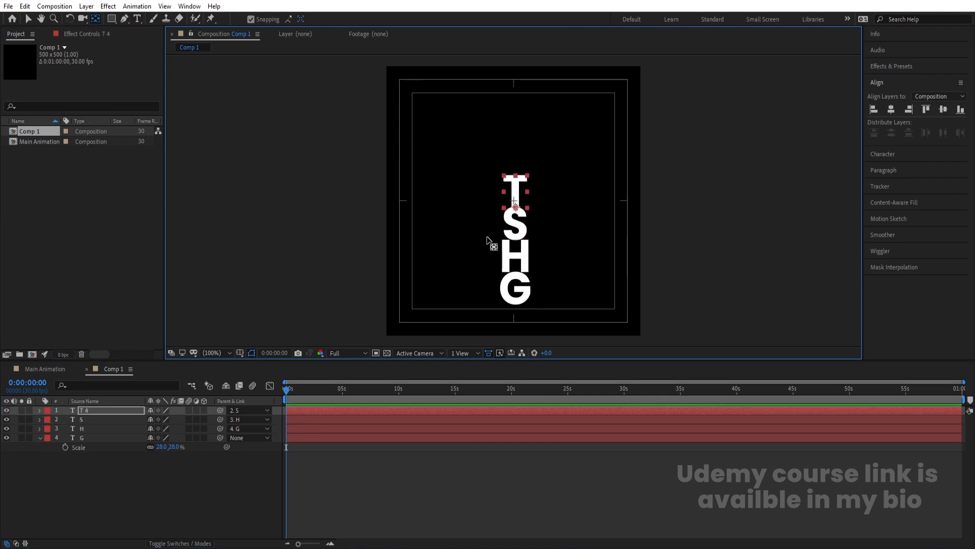
left_click(147, 502)
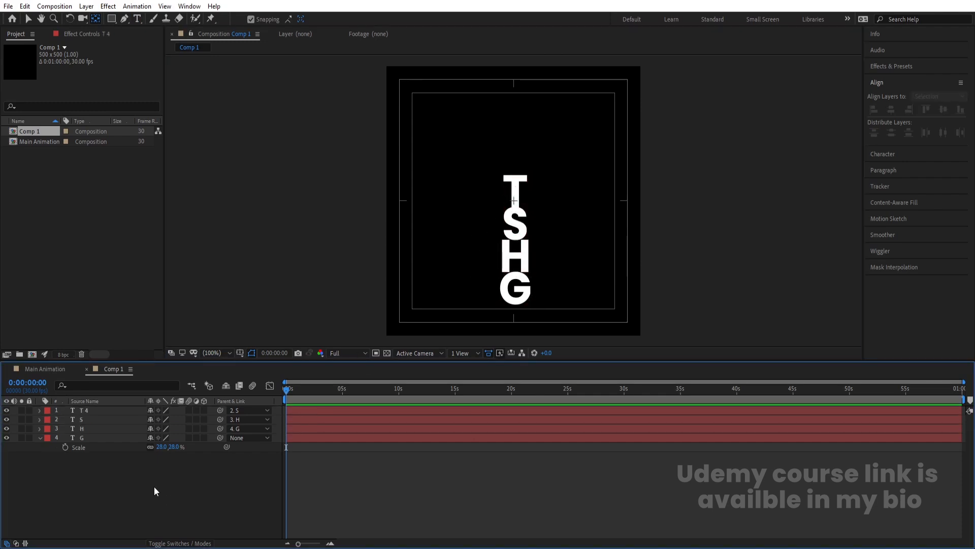
Make all four letter layers 3D and reveal their rotation properties
key("ctrl+a")
left_click(203, 436)
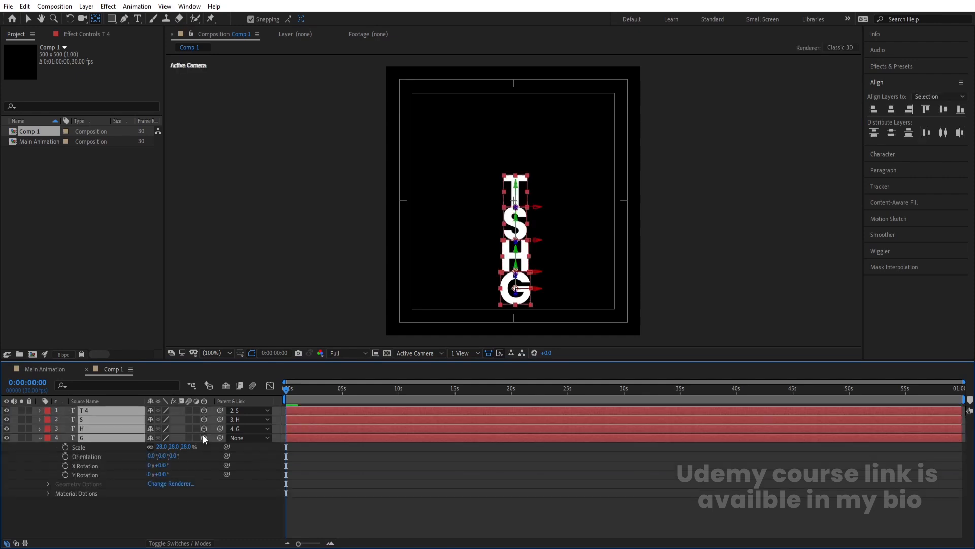
left_click(39, 440)
key("r")
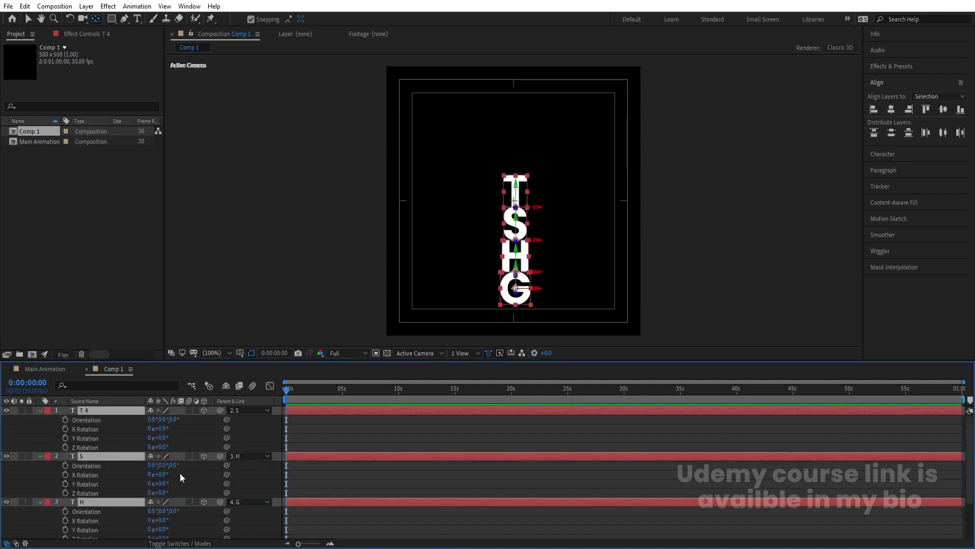
left_click(256, 466)
scroll(249, 467, "down", 2)
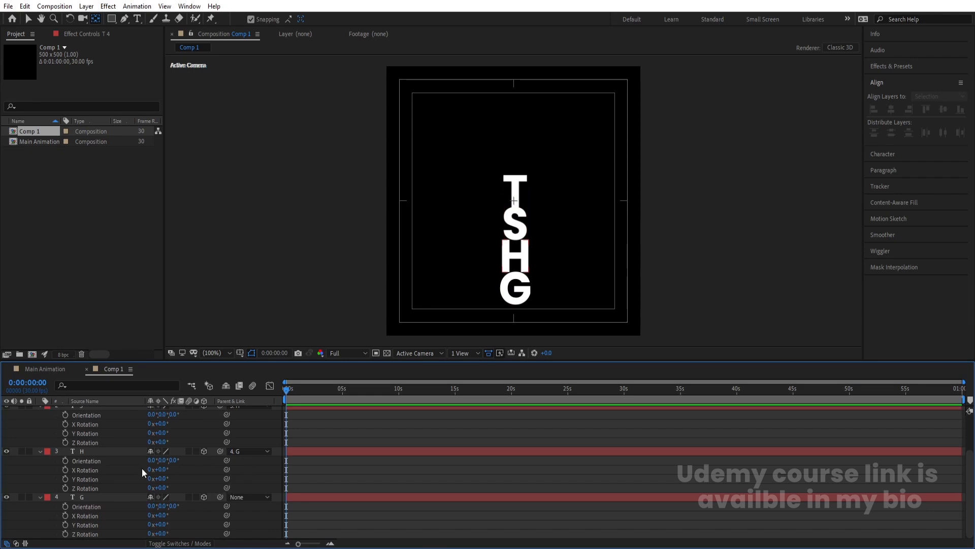
Set the H layer's X Rotation to -90°
left_click(99, 452)
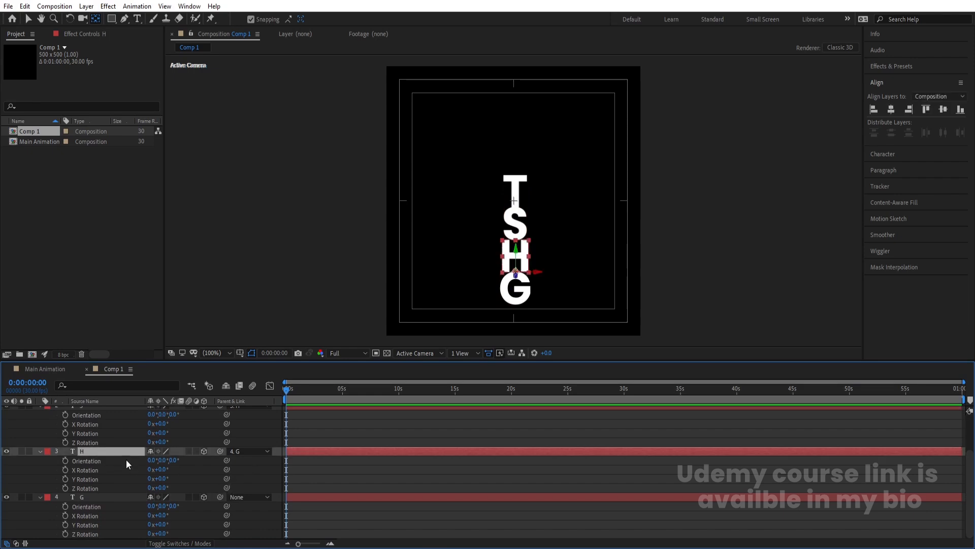
mouse_move(162, 479)
left_mouse_down()
mouse_move(147, 477)
mouse_move(158, 483)
left_mouse_up()
key("ctrl+z")
left_click(164, 469)
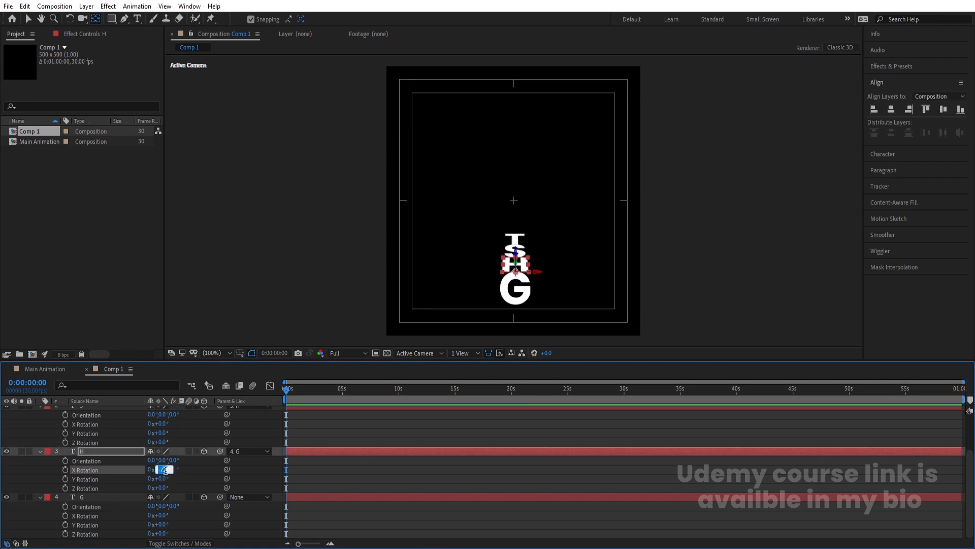
type("-90")
key("Return")
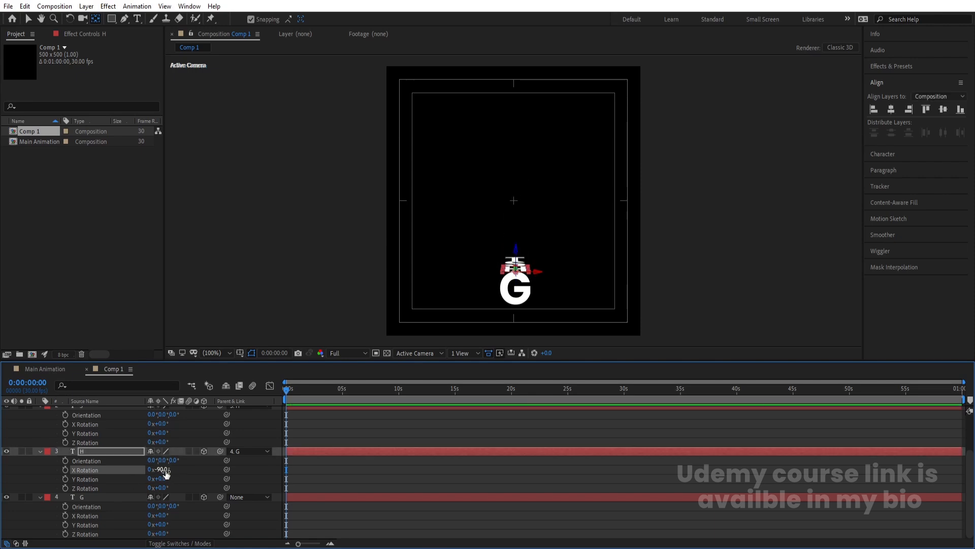
Set the S layer's X Rotation to -90°
scroll(94, 453, "up", 2)
left_click(86, 457)
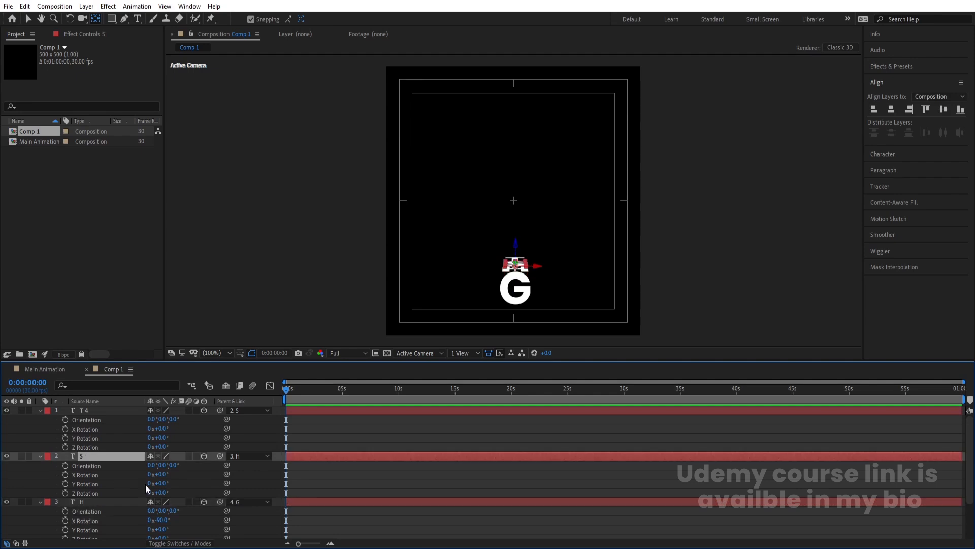
left_click_drag(161, 475, 167, 476)
left_click(167, 476)
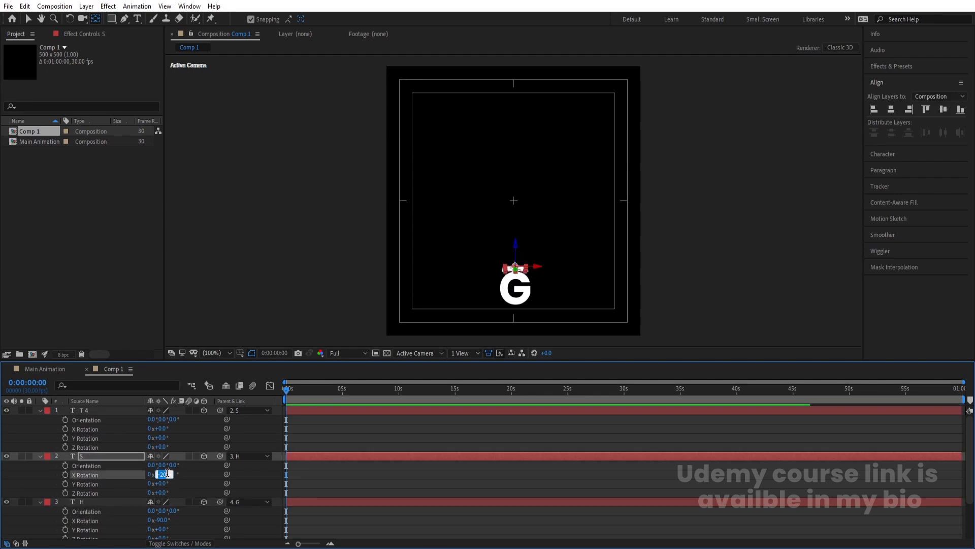
type("-90")
key("Return")
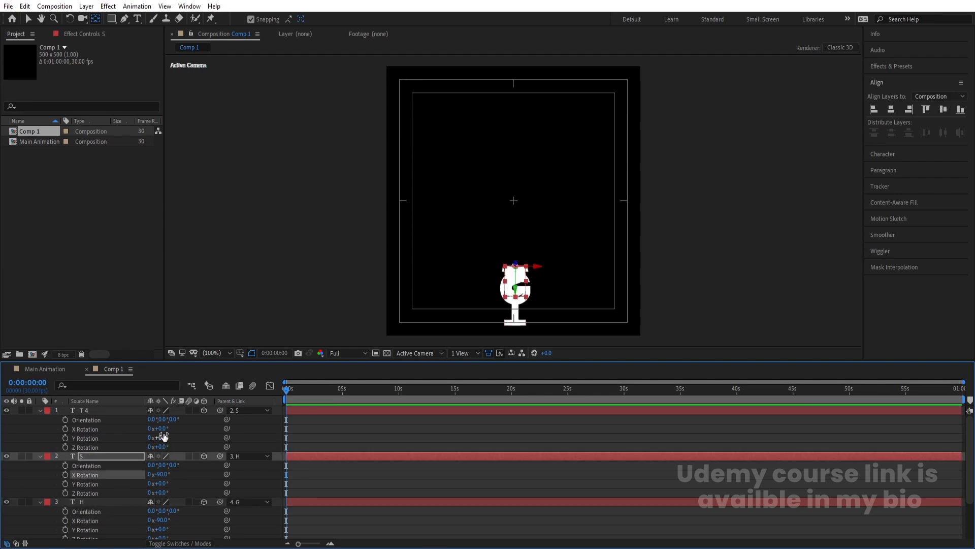
Set the T layer's X Rotation to -90° and collapse the rotation properties of the layers
left_click(159, 429)
type("-90")
key("Return")
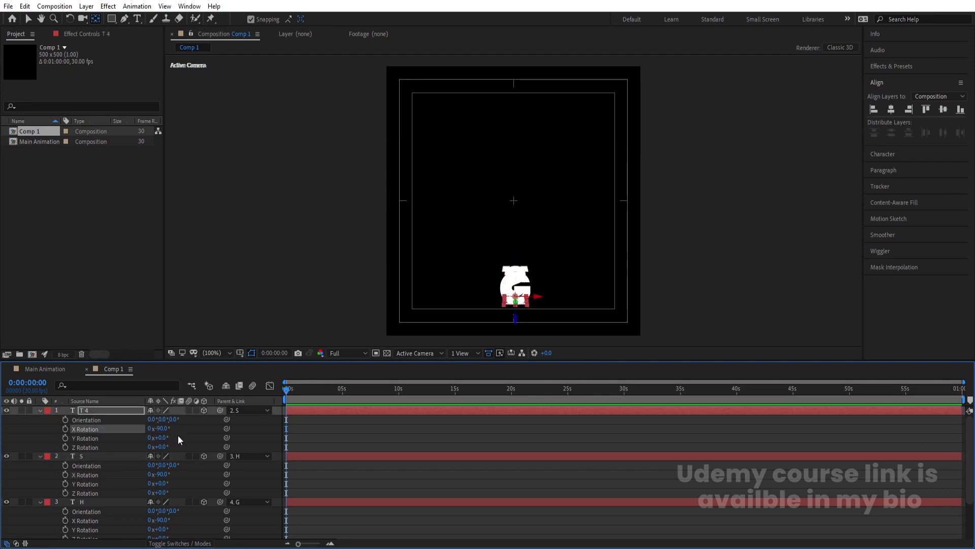
left_click(319, 432)
key("r")
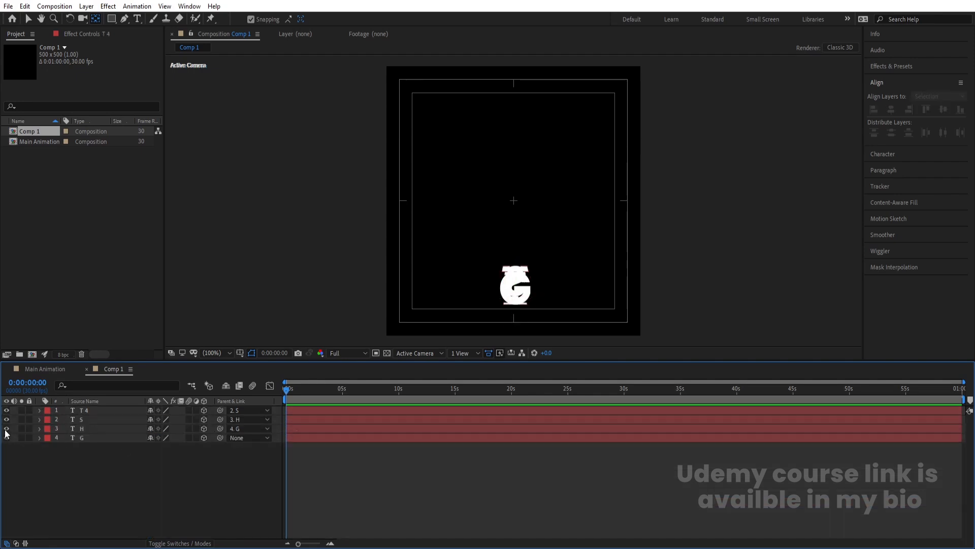
Hide the T, S and H layers and set the G layer's scale to 100%
left_click_drag(6, 430, 7, 409)
left_click(81, 440)
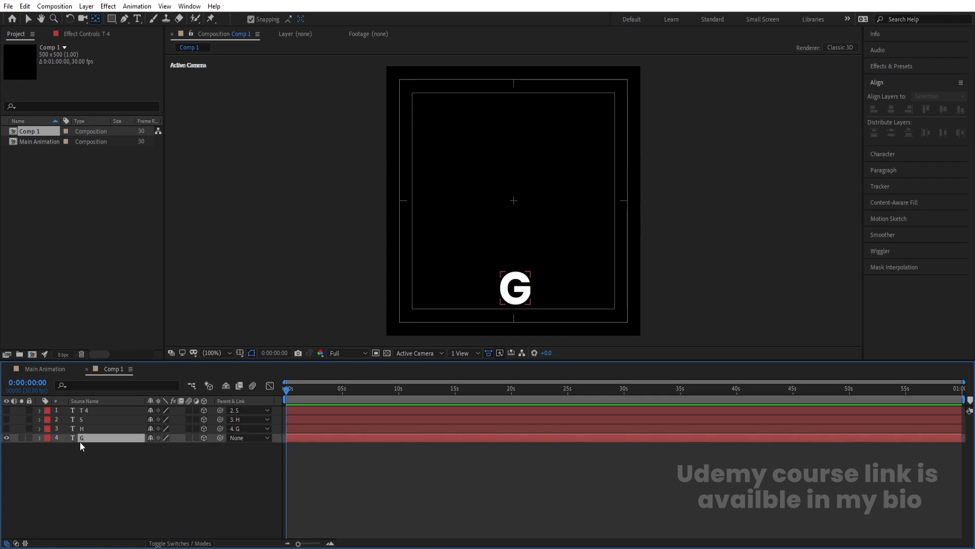
key("s")
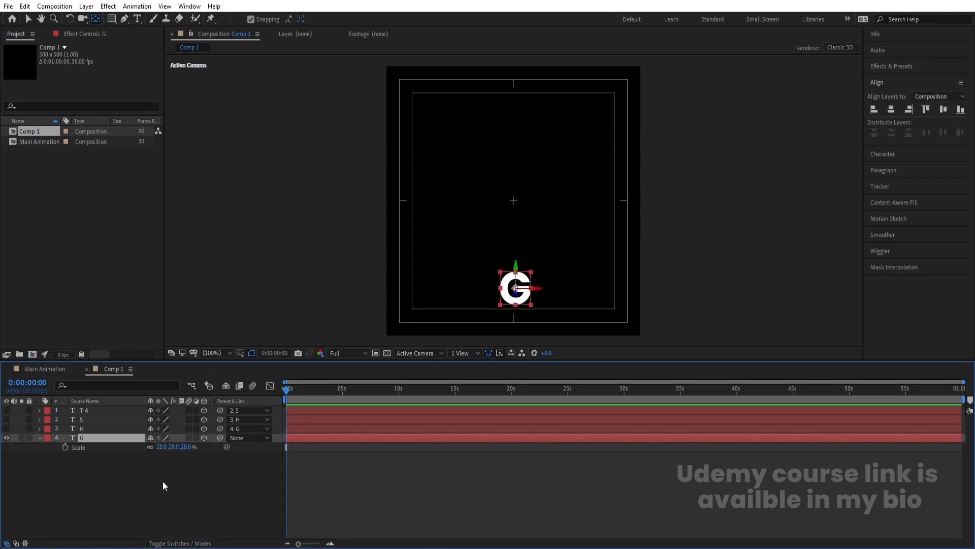
left_click(163, 447)
type("100")
key("Return")
Move the G to the center of the composition and make the T, S and H layers visible again
key("v")
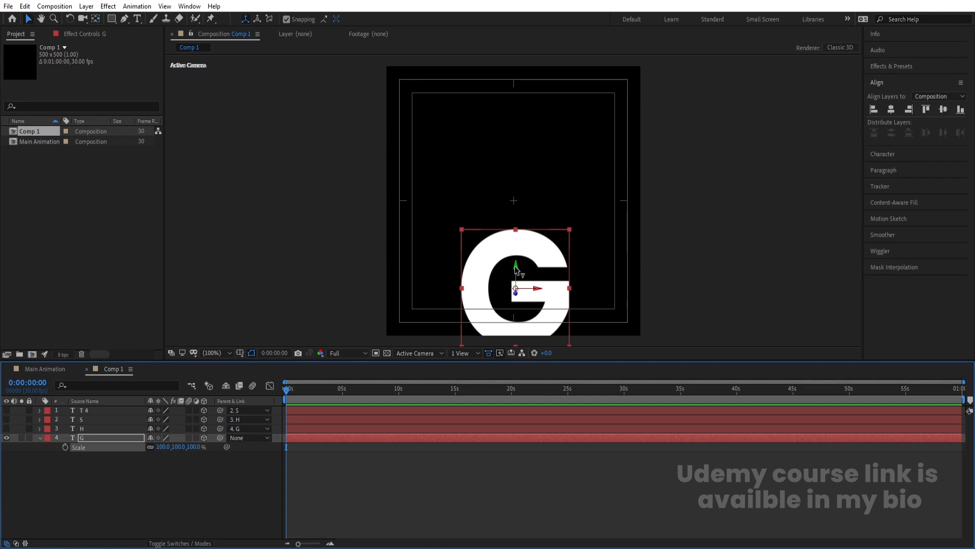
left_click_drag(515, 266, 538, 203)
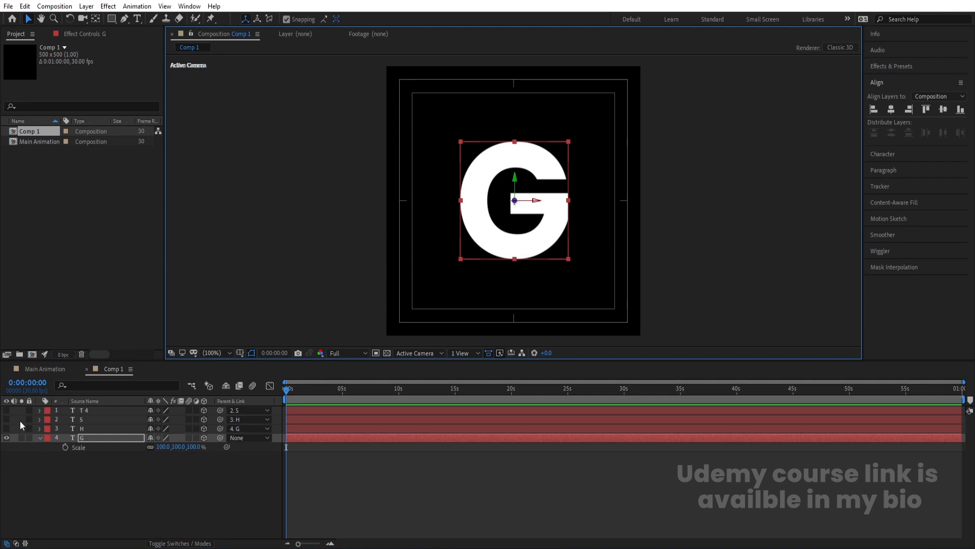
left_click_drag(8, 428, 10, 406)
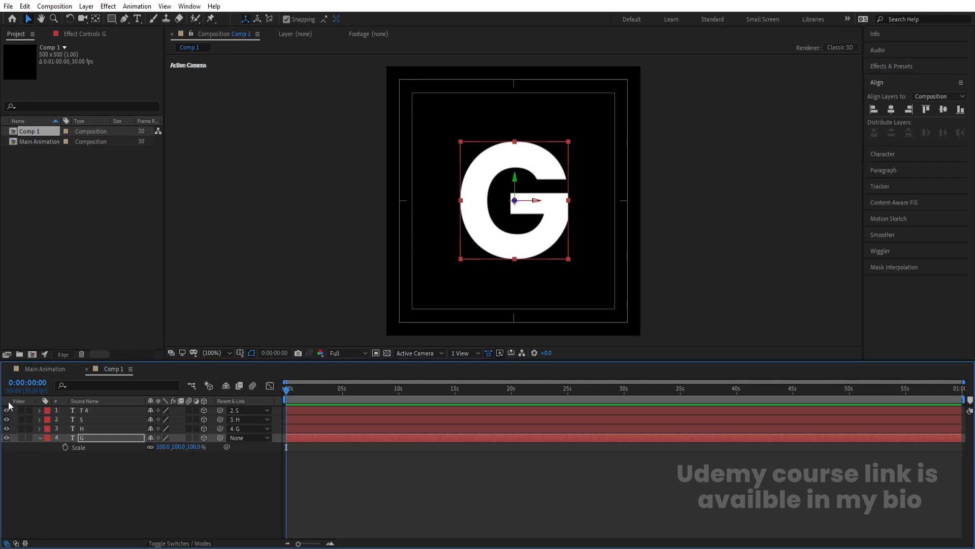
left_click(164, 480)
Add a two-node camera with a 39° angle of view to the composition
right_click(165, 483)
mouse_move(238, 369)
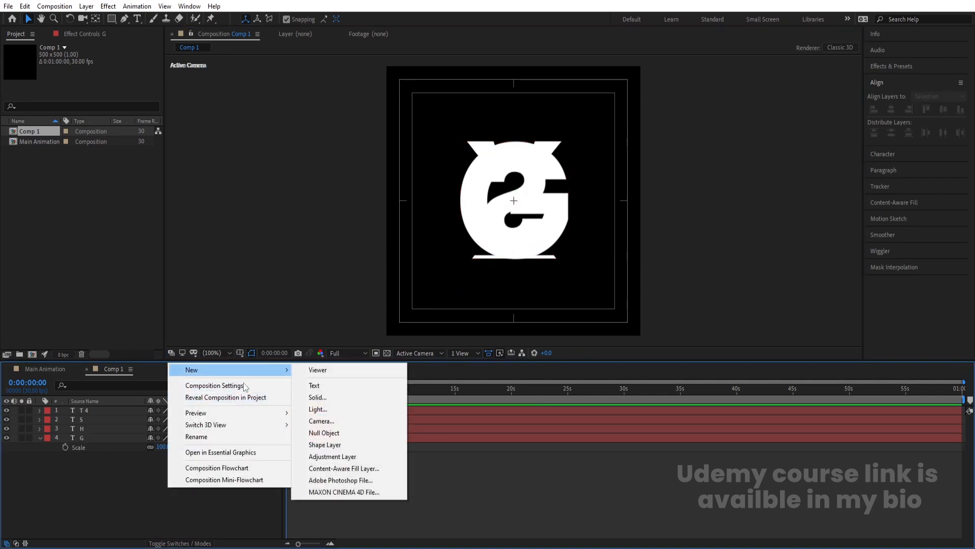
left_click(327, 420)
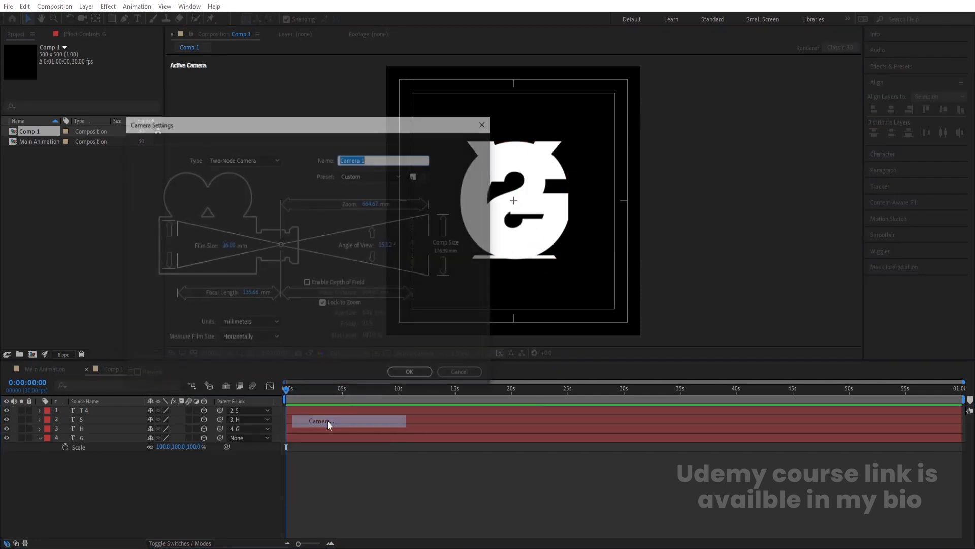
left_click(388, 244)
type("39")
key("Return")
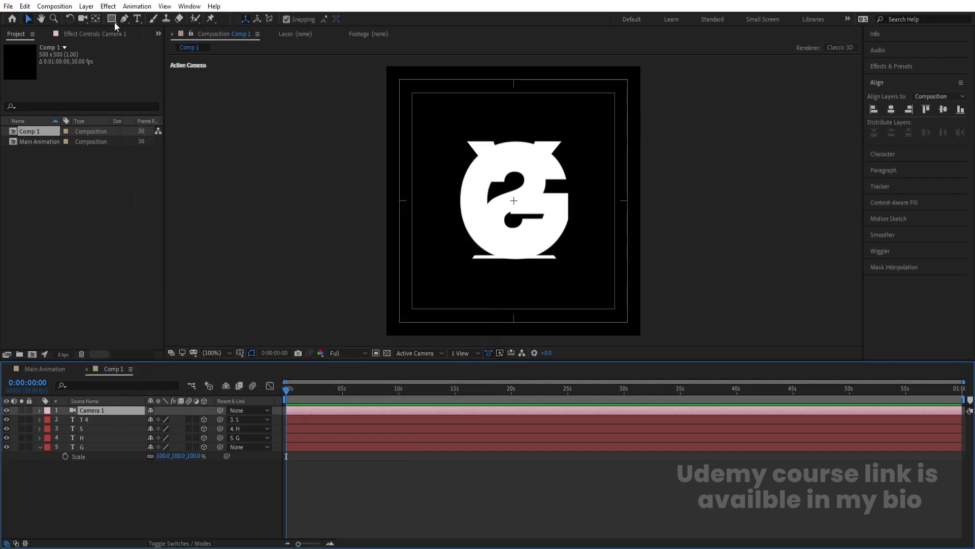
Orbit the camera around the letters to inspect their box arrangement, and undo the orbit
left_click(82, 19)
left_click_drag(583, 225, 466, 236)
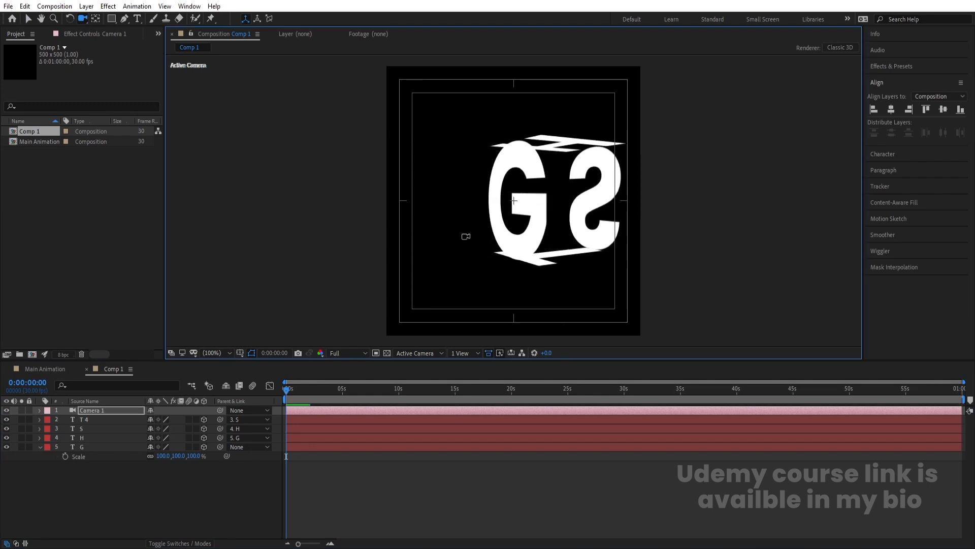
key("ctrl+z")
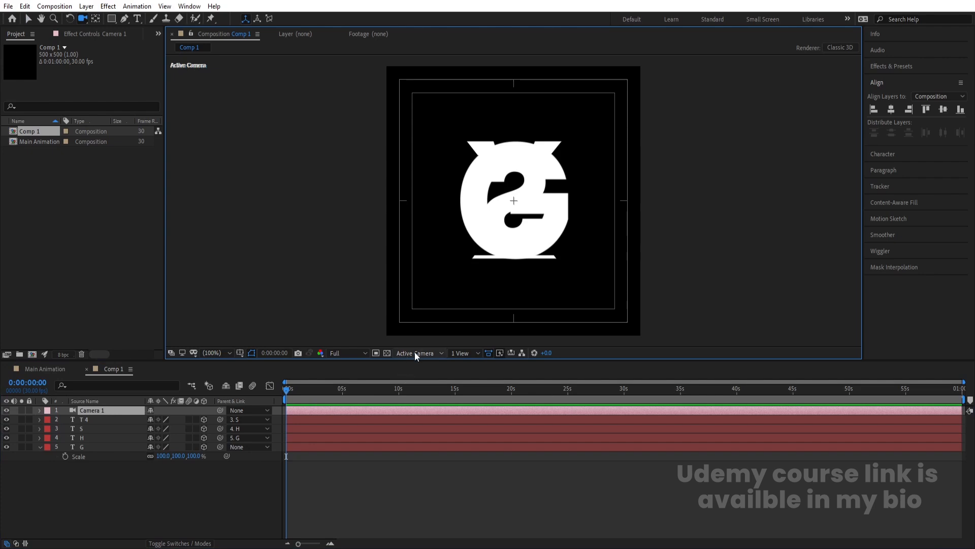
Switch the viewer to the Left view and add a null object to the composition
left_click(414, 352)
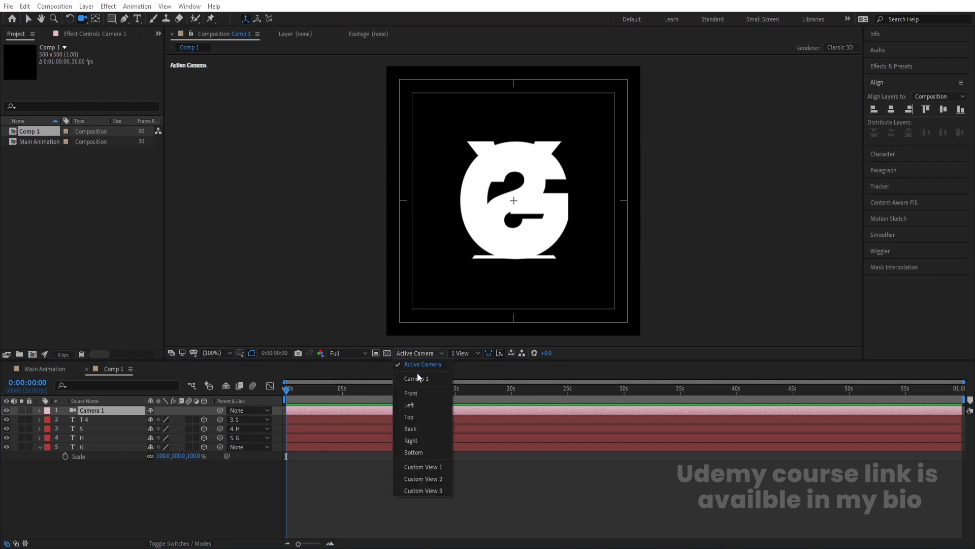
left_click(413, 405)
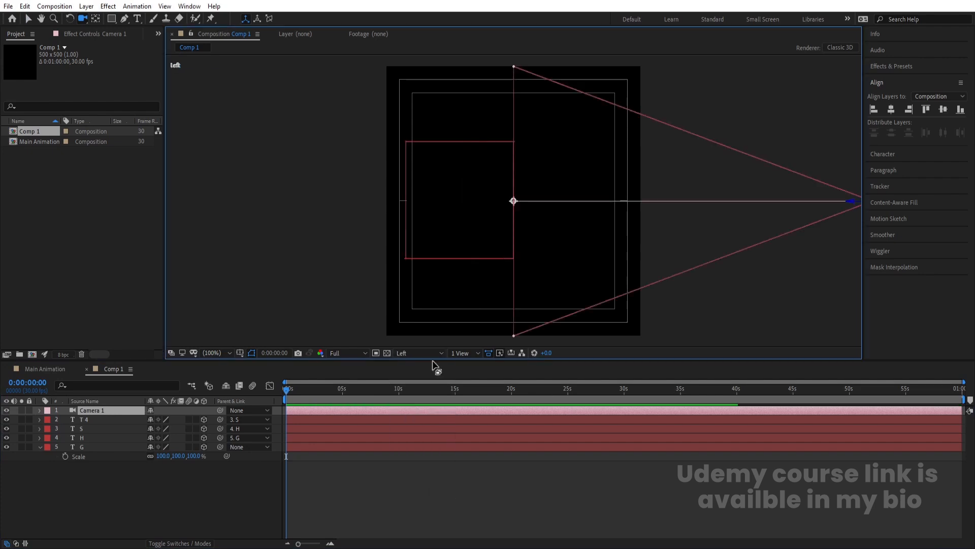
key("comma")
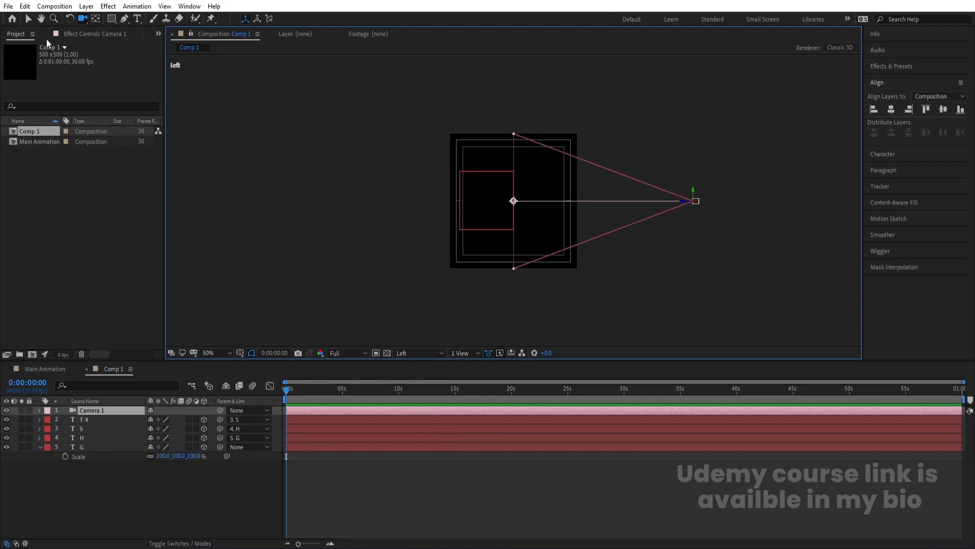
left_click(28, 18)
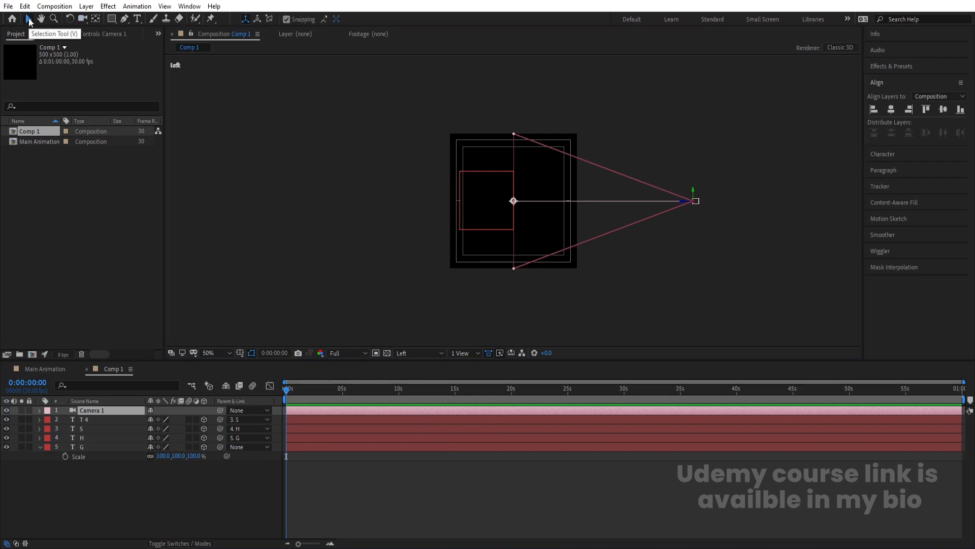
left_click(139, 488)
right_click(137, 487)
mouse_move(192, 371)
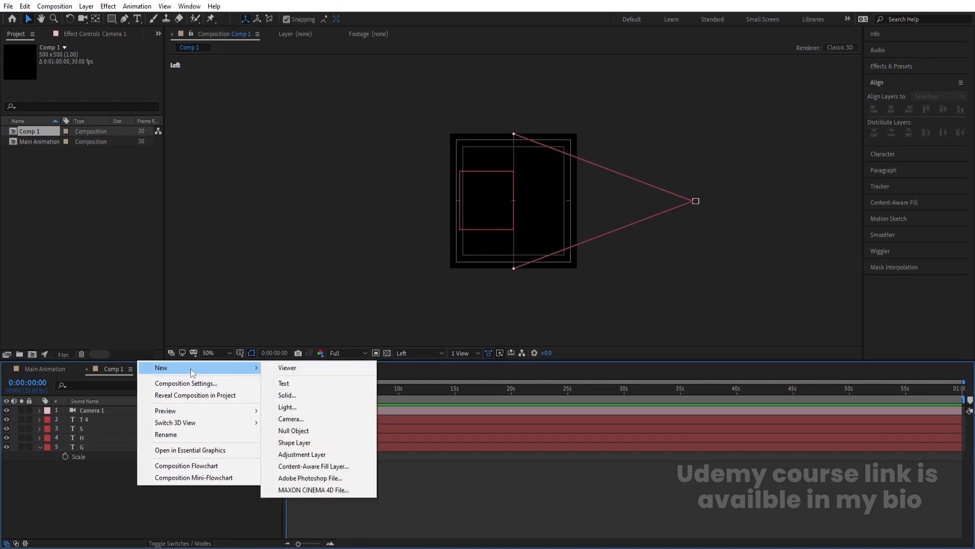
Make the null a 3D layer and move it along its Z axis to the center of the letter box
scroll(535, 191, "up", 4)
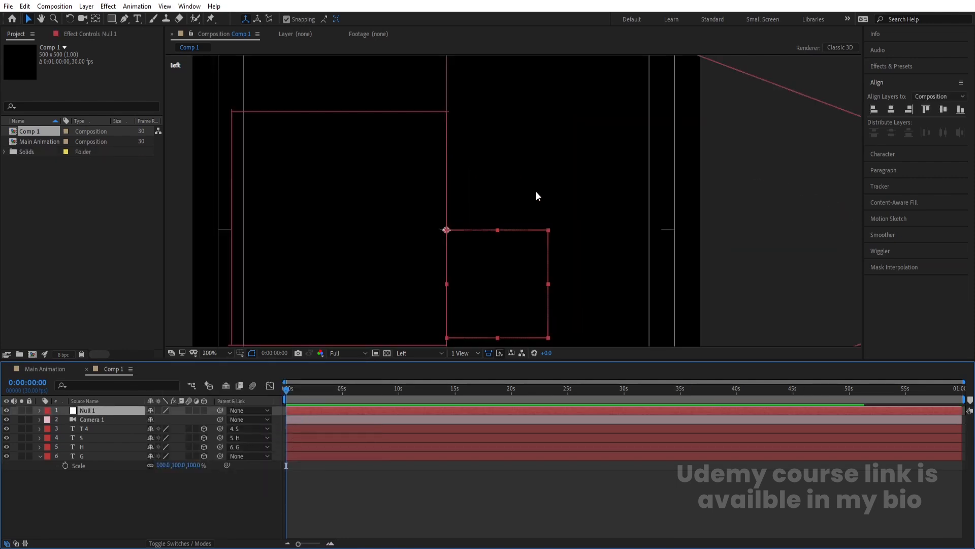
left_click(204, 410)
key("comma")
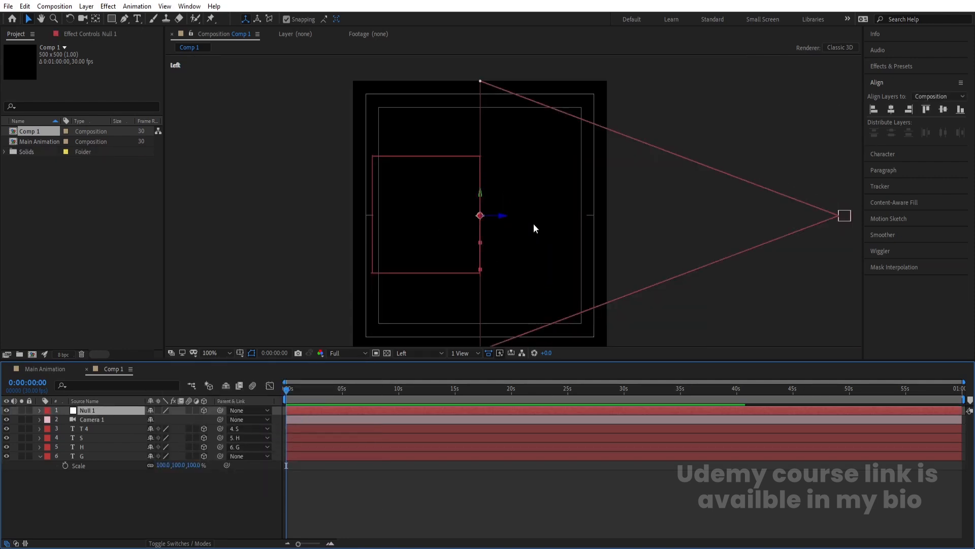
left_click_drag(503, 216, 446, 219)
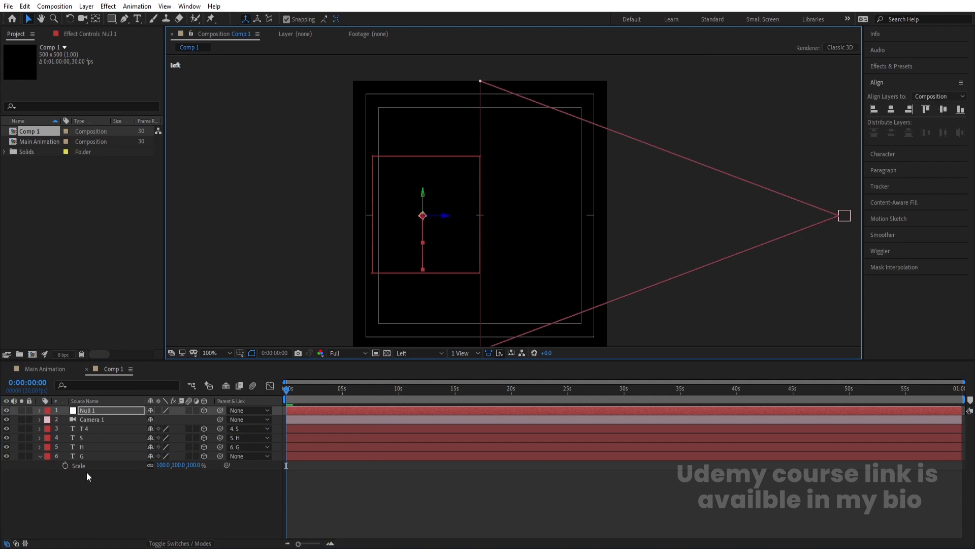
Clear the existing parents of the T, S, H and G layers and parent all four to Null 1
left_click(93, 428)
left_click(93, 454, "shift")
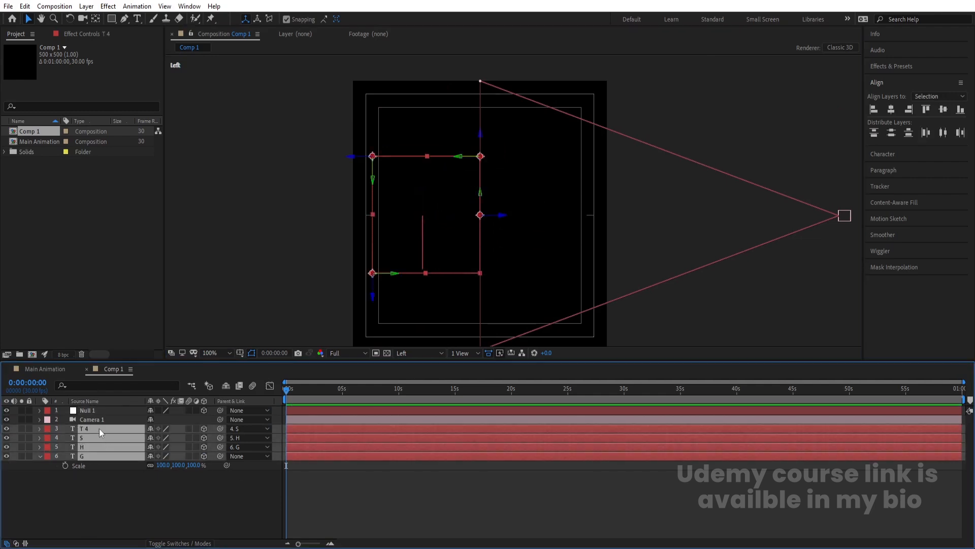
left_click(233, 428)
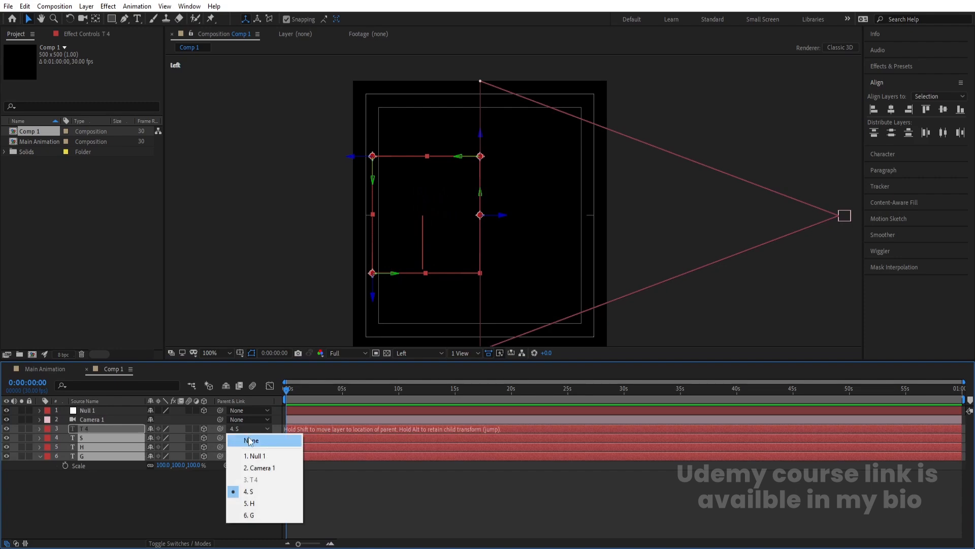
left_click(253, 440)
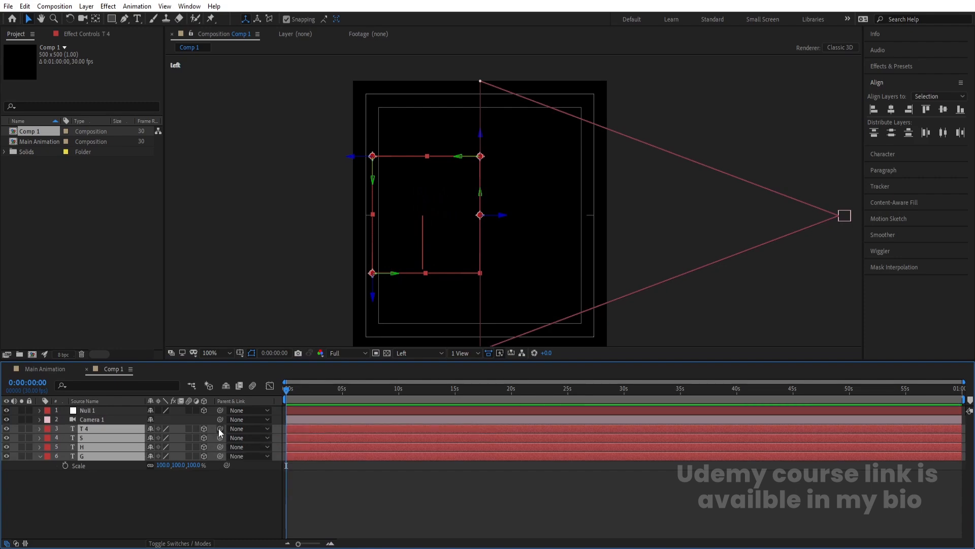
left_click_drag(220, 429, 124, 412)
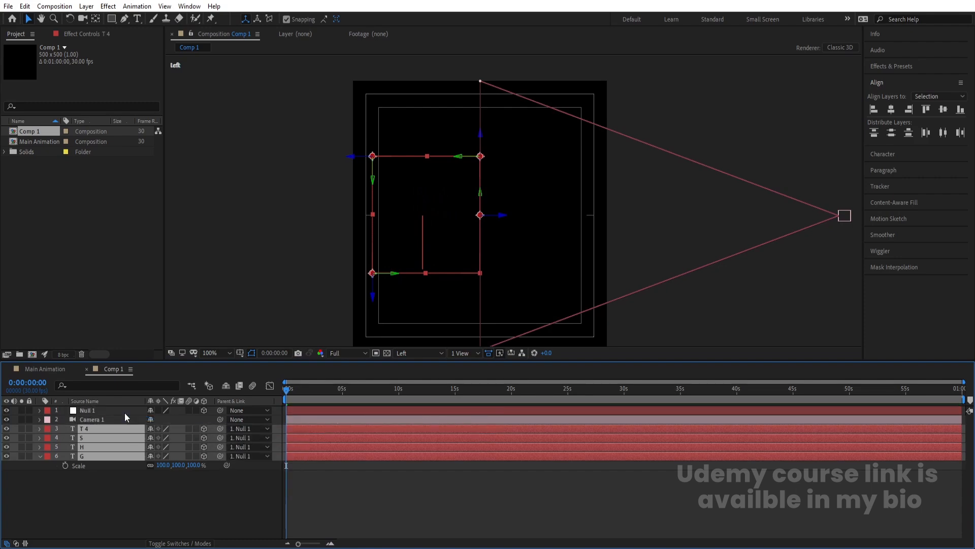
Return the viewer to Active Camera and set Null 1's X Rotation to -90°
left_click(125, 412)
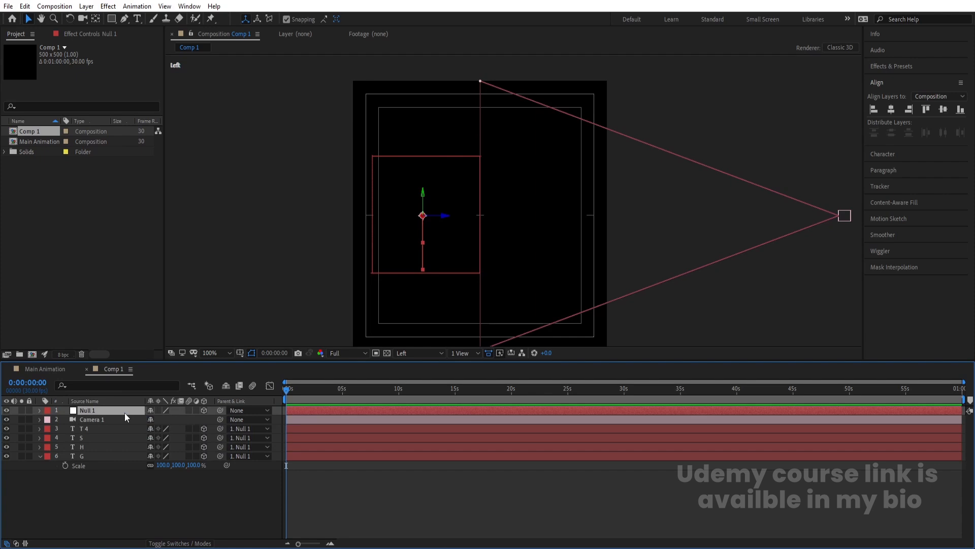
left_click(411, 352)
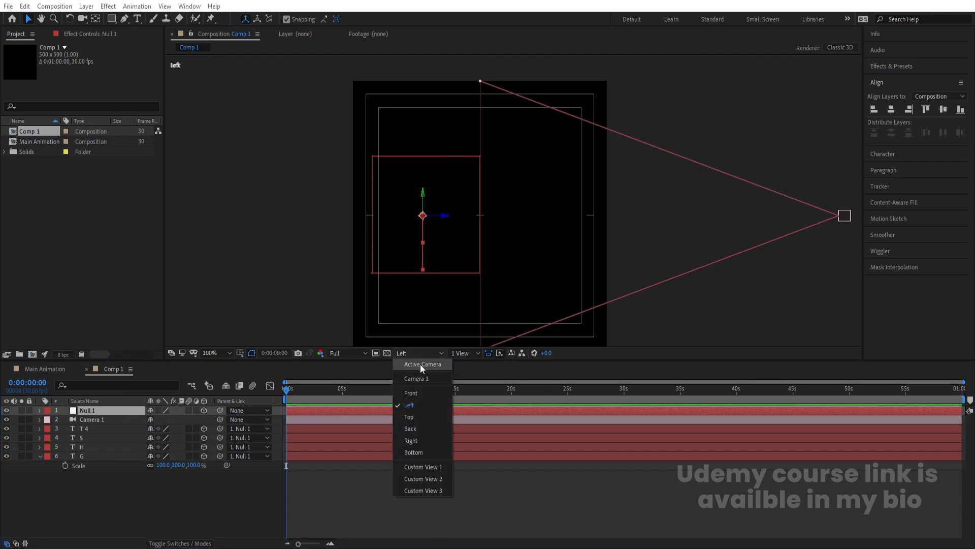
left_click(420, 363)
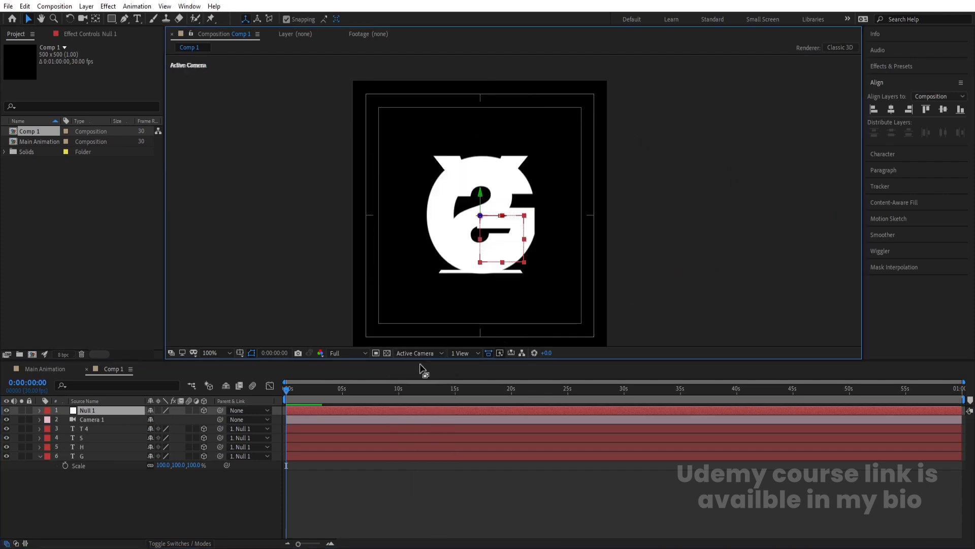
left_click(108, 411)
key("r")
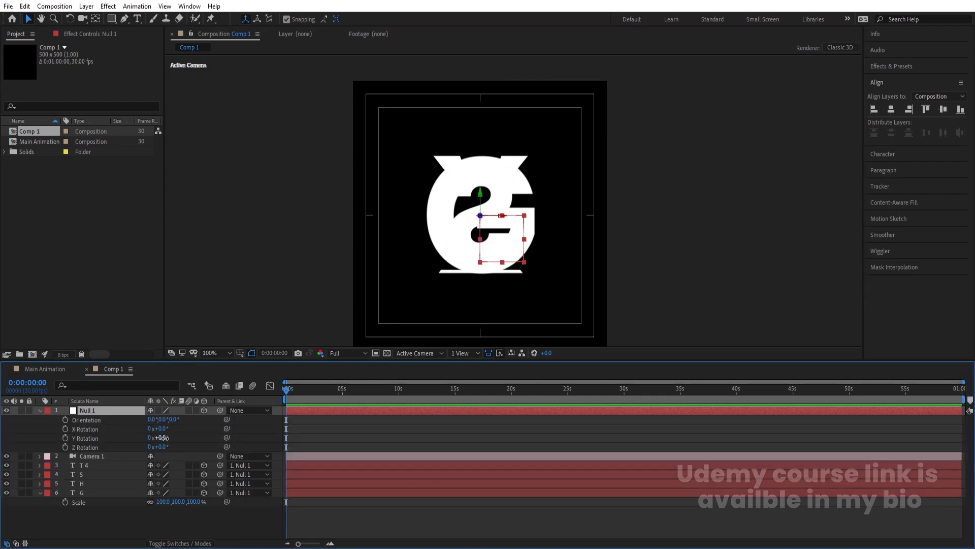
mouse_move(162, 428)
left_mouse_down()
mouse_move(143, 427)
mouse_move(160, 427)
left_mouse_up()
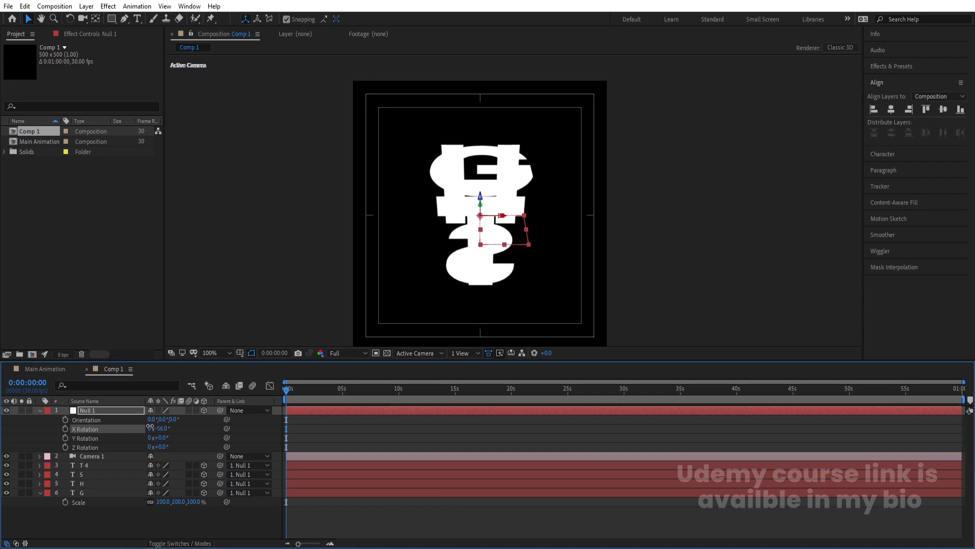
left_click(161, 428)
type("-90")
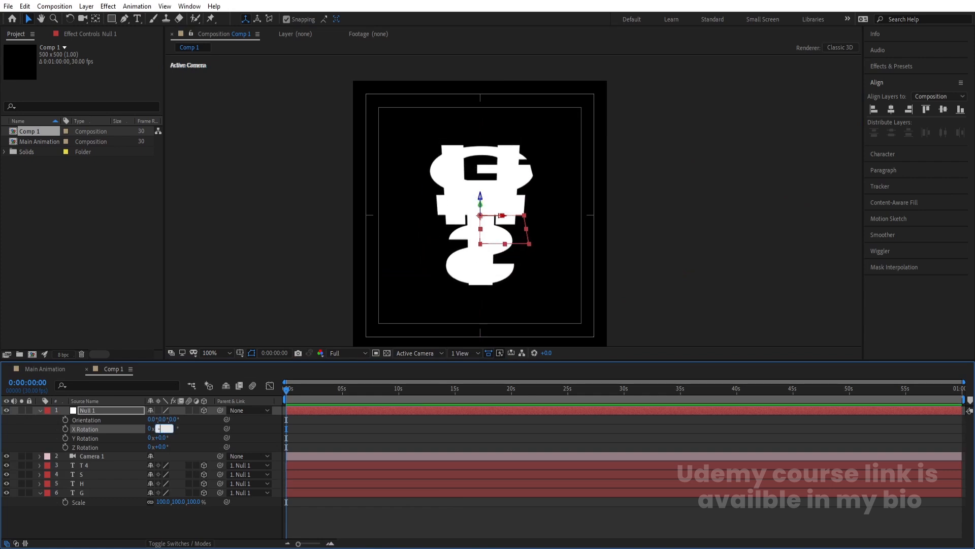
key("Return")
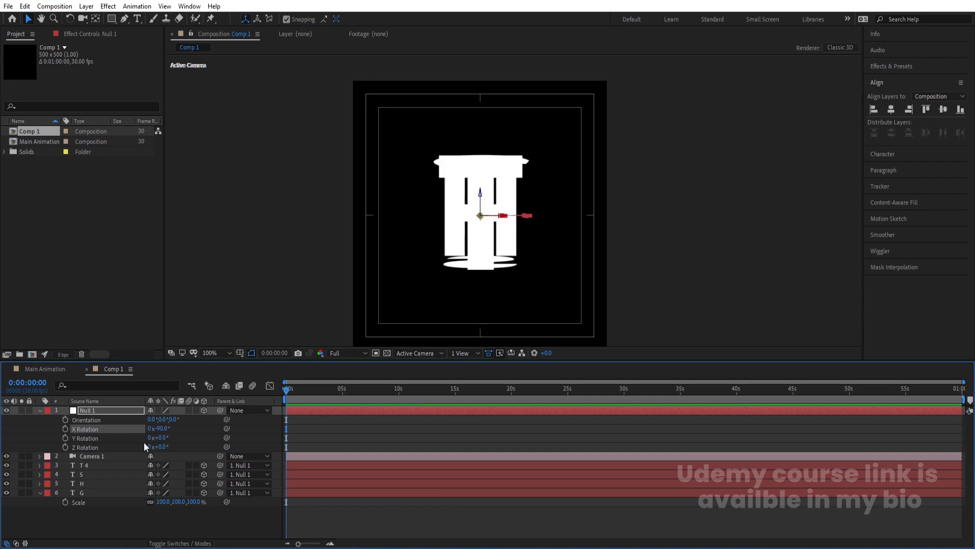
left_click(3, 482)
left_click_drag(7, 484, 6, 465)
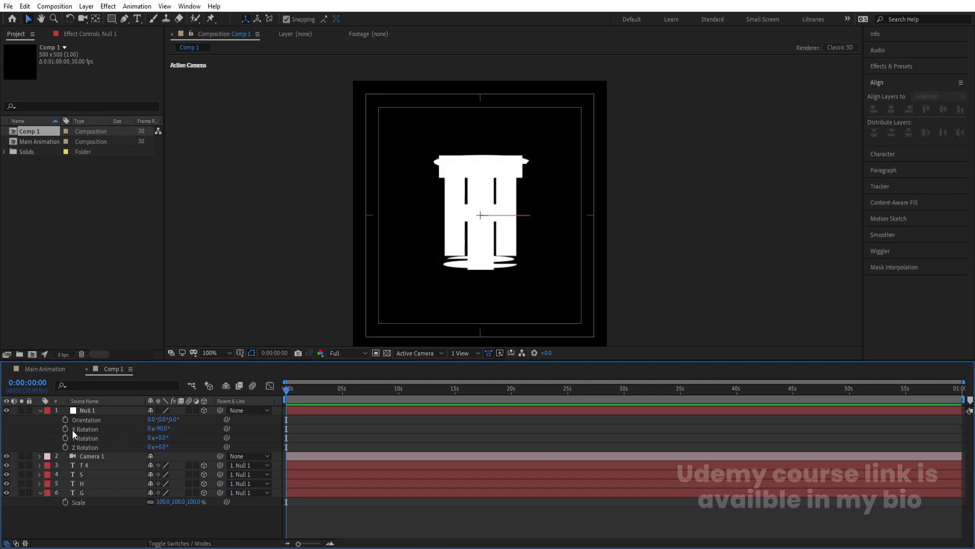
Add an X Rotation keyframe to Null 1 at 0 seconds and show only its keyframed properties
left_click(67, 428)
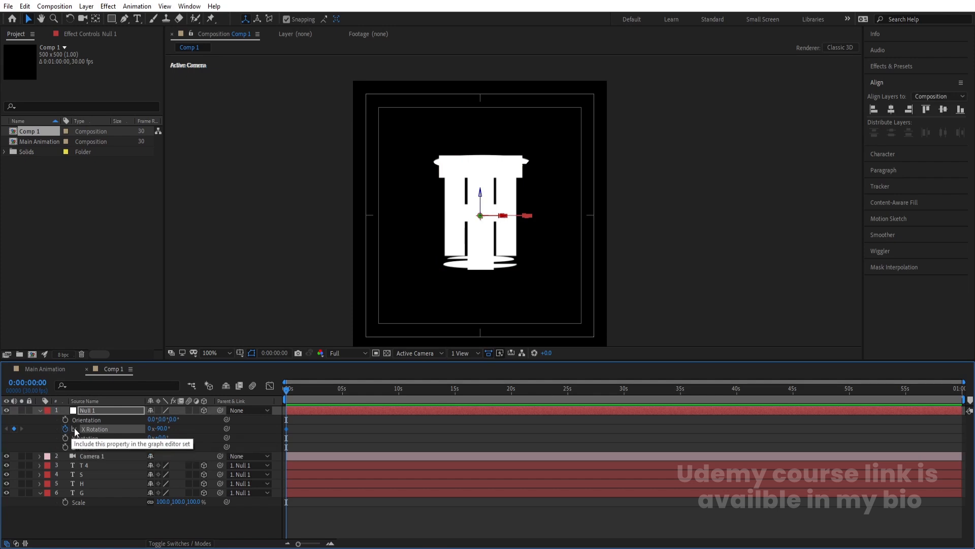
key("u")
key("u")
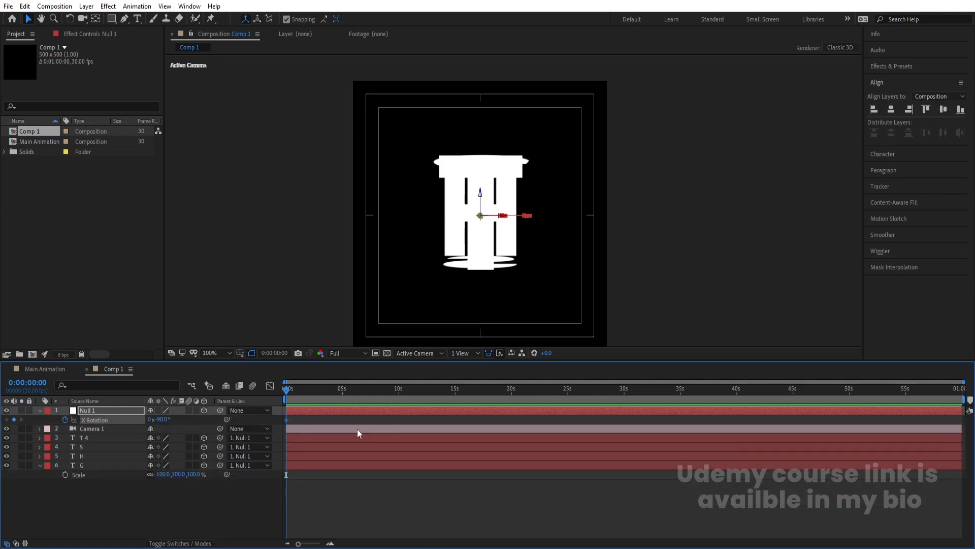
Set Null 1's X Rotation to 270° at 2 seconds to create the second keyframe
key("equal")
key("equal")
left_click_drag(376, 391, 376, 391)
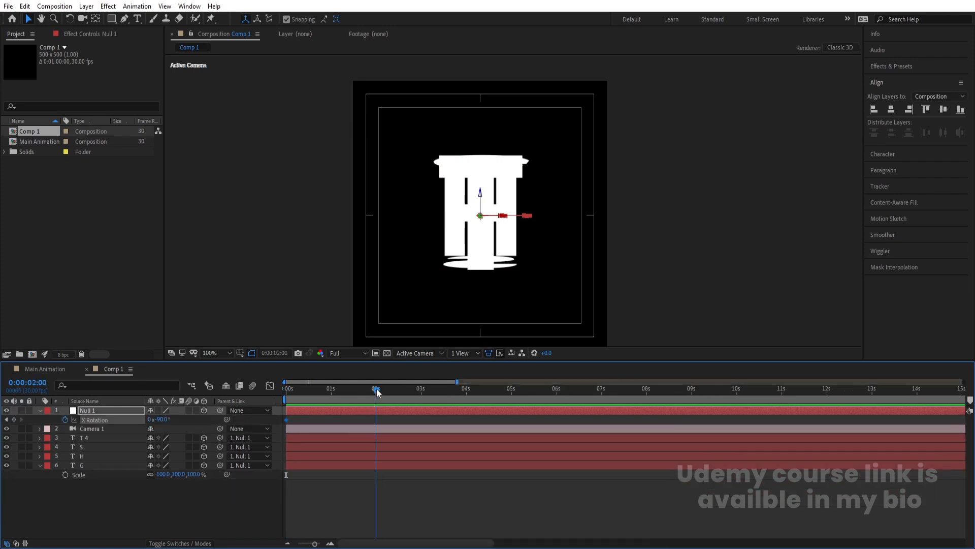
left_click_drag(162, 420, 307, 403)
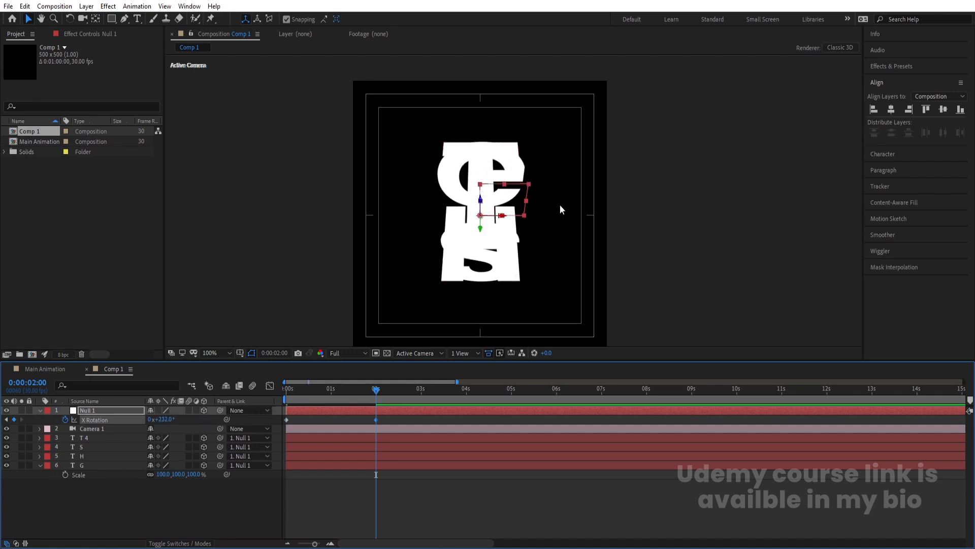
left_click_drag(158, 419, 171, 420)
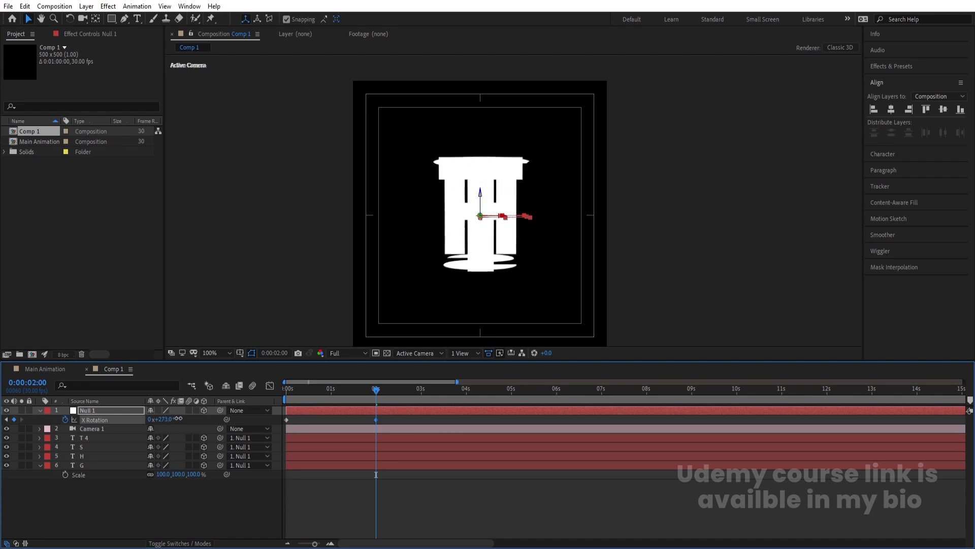
left_click(170, 420)
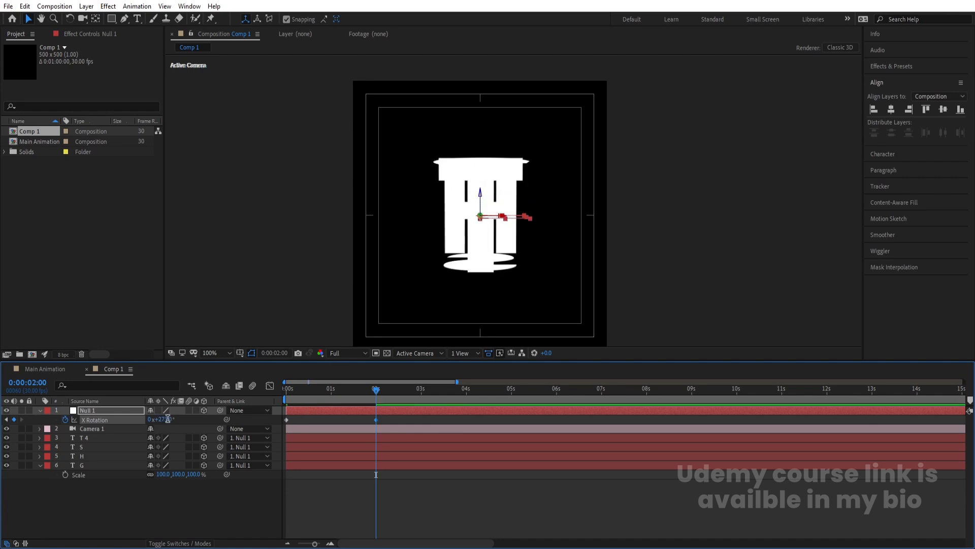
type("270")
key("Return")
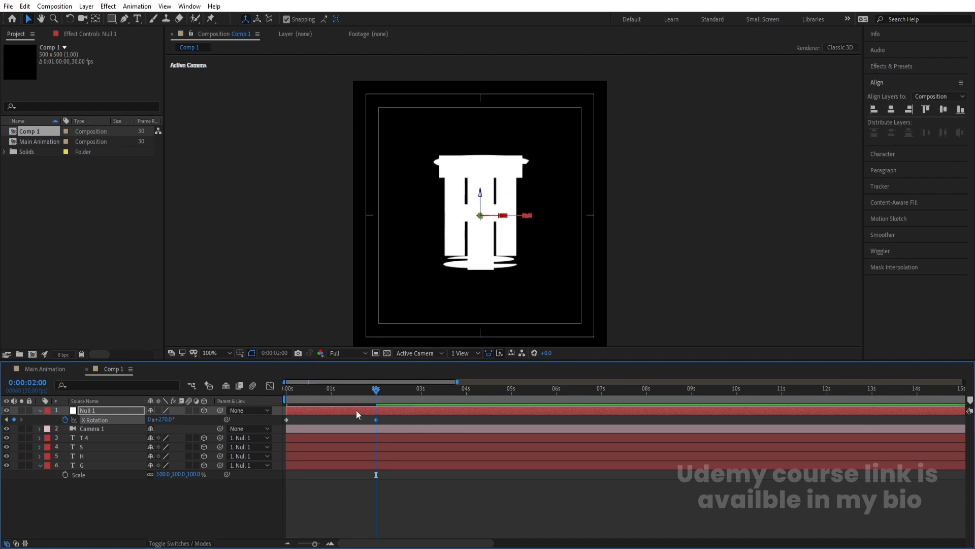
Preview the box rotation from the start and apply Easy Ease to both X Rotation keyframes
left_click_drag(350, 389, 218, 391)
key("space")
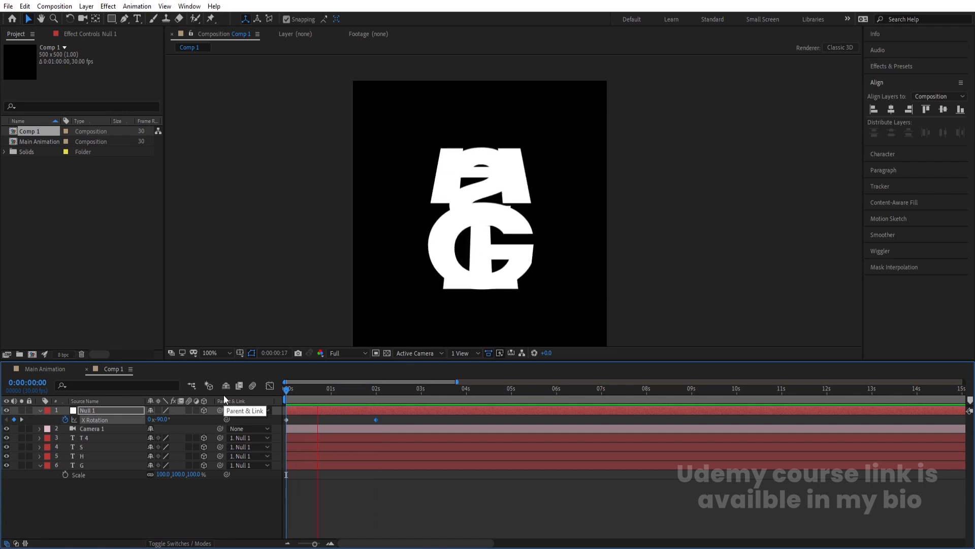
key("space")
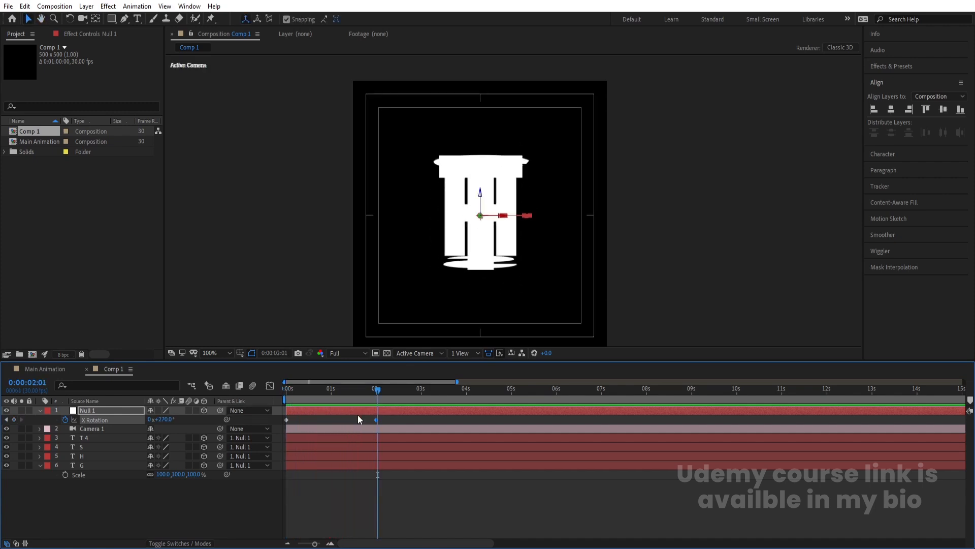
left_click_drag(371, 395, 270, 395)
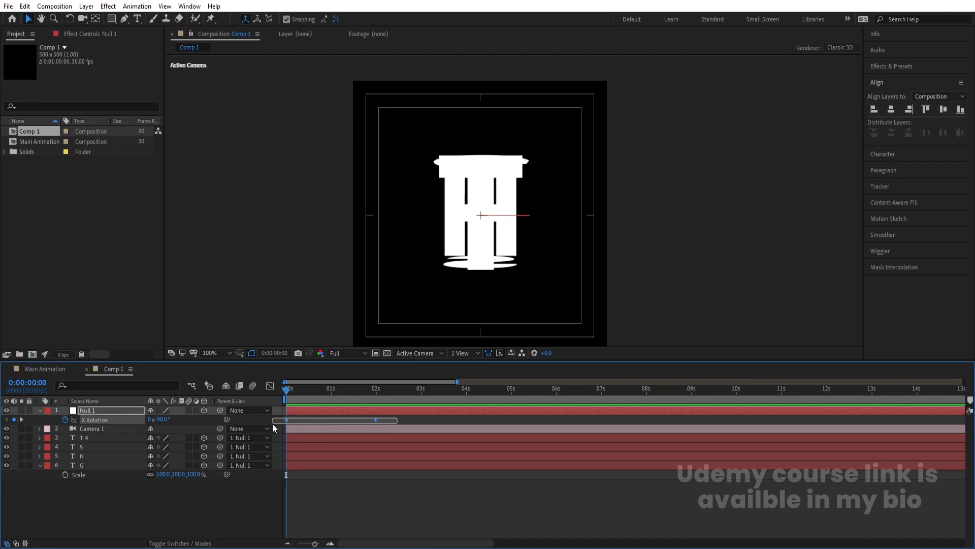
key("F9")
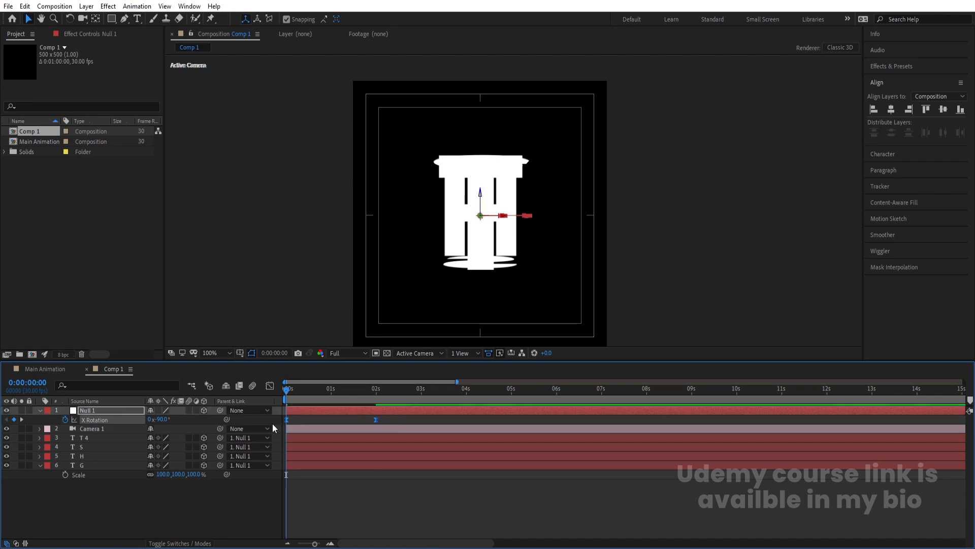
Stretch the last X Rotation keyframe's ease toward the first in the speed graph so the spin starts fast, and preview it
left_click(270, 385)
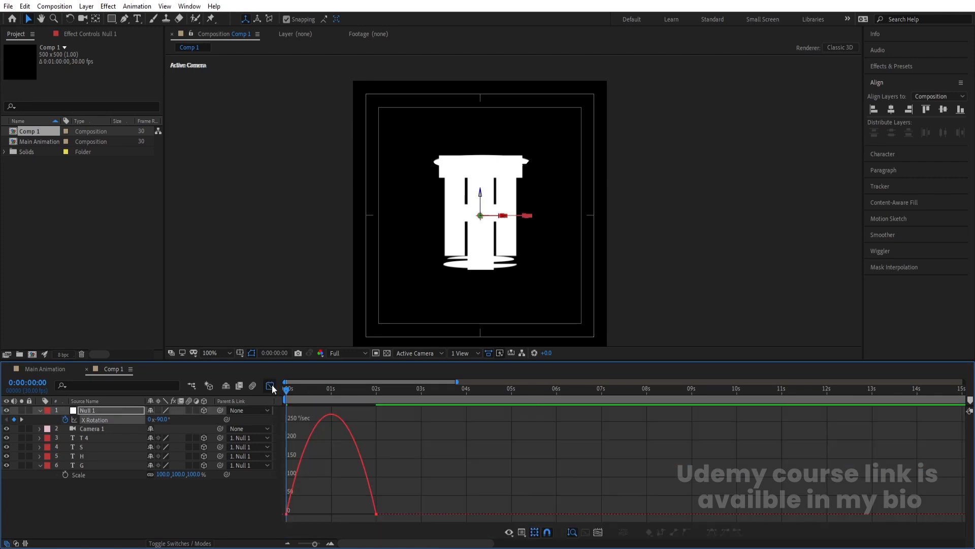
left_click_drag(409, 520, 284, 407)
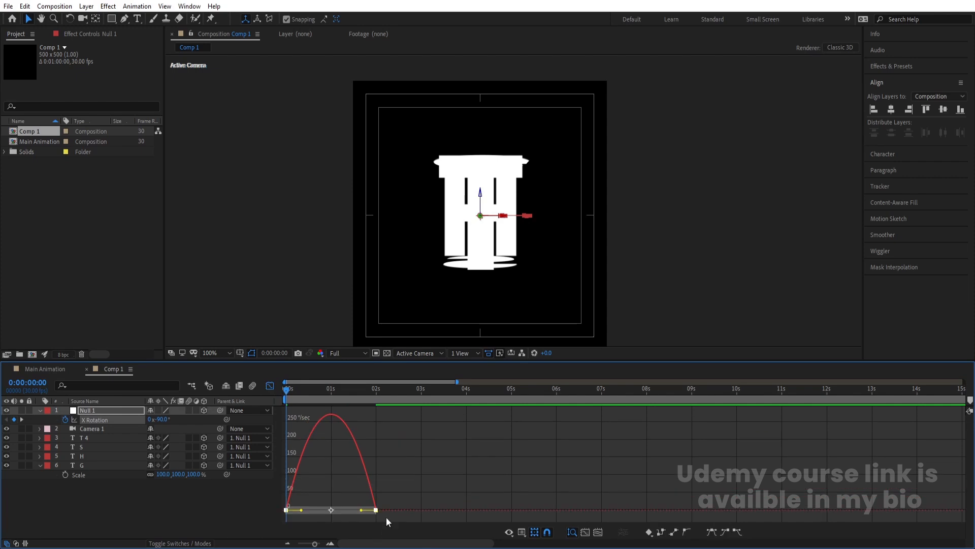
left_click_drag(360, 510, 290, 510)
left_click(270, 386)
key("space")
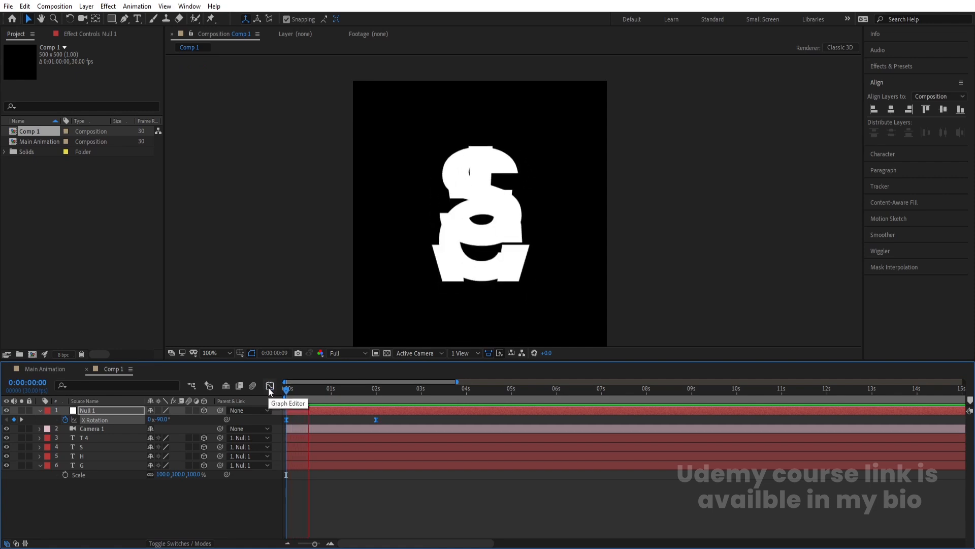
key("space")
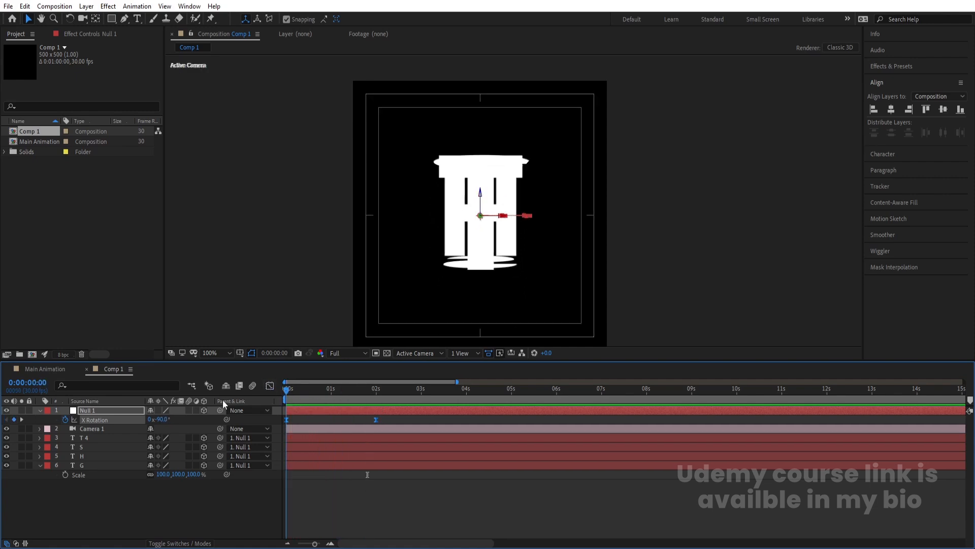
Collapse Null 1's properties and hide the T 4, S and H text layers so only the G remains shown
key("=")
key("=")
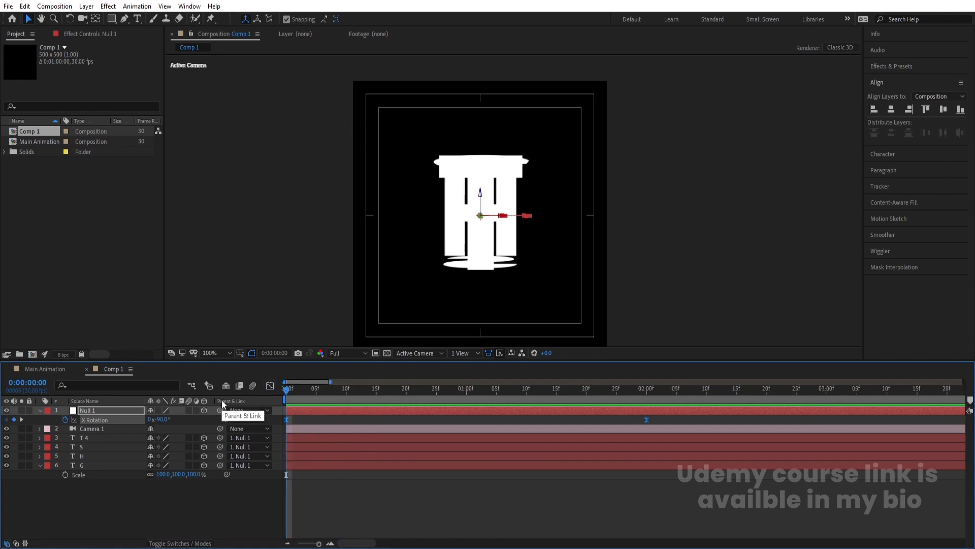
left_click(39, 410)
left_click(93, 479)
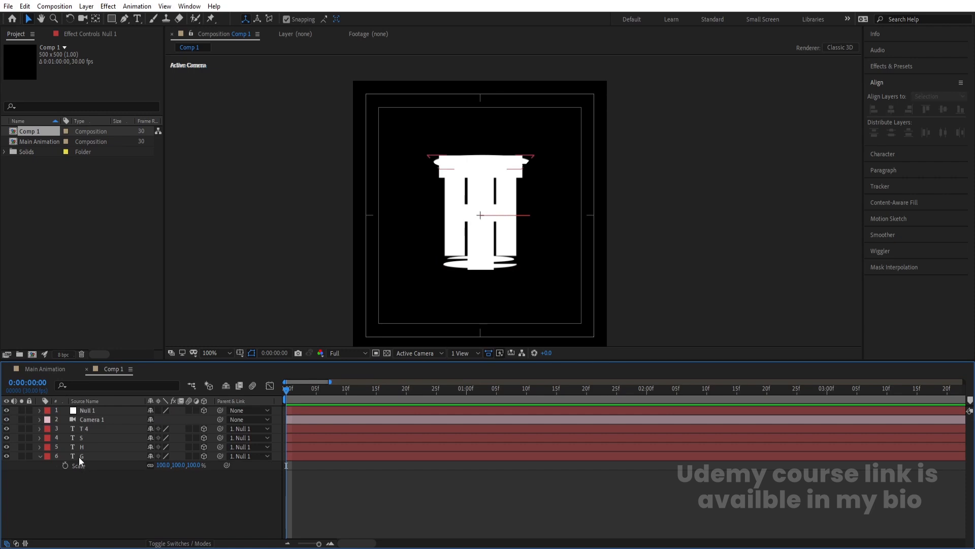
left_click_drag(7, 428, 6, 450)
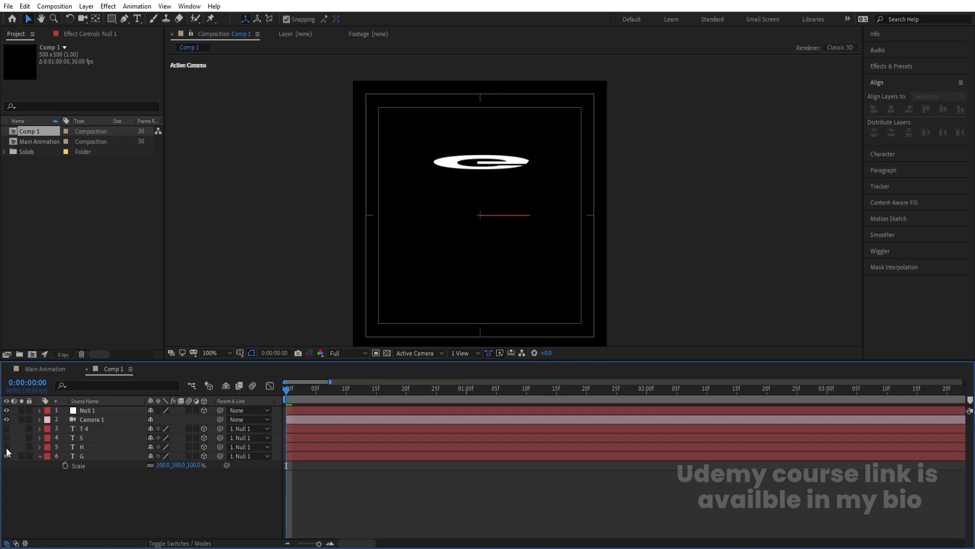
Trim the end of the G layer to frame 10, where the letter lies flat, and preview the rotation
left_click(35, 457)
left_click(78, 456)
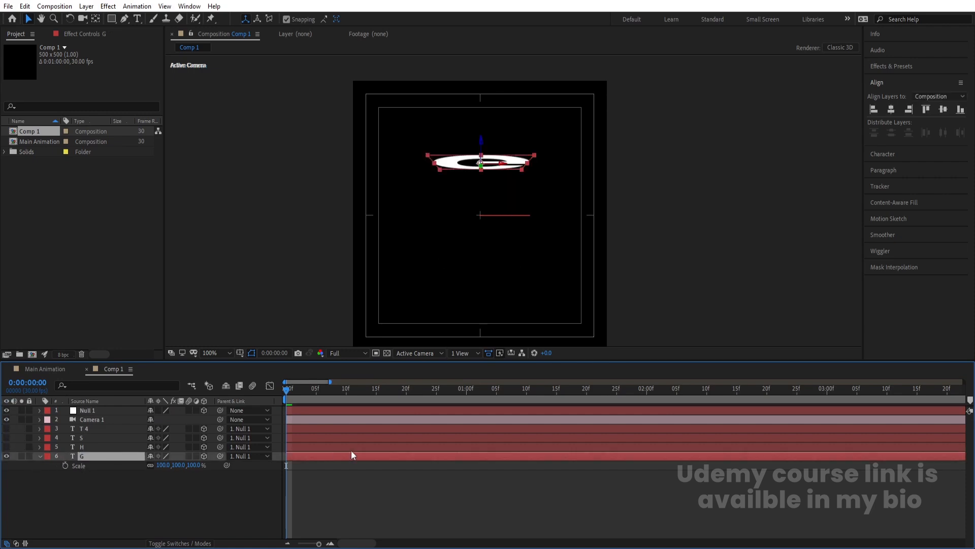
left_click_drag(286, 389, 256, 398)
left_click(38, 456)
left_click_drag(286, 392, 340, 396)
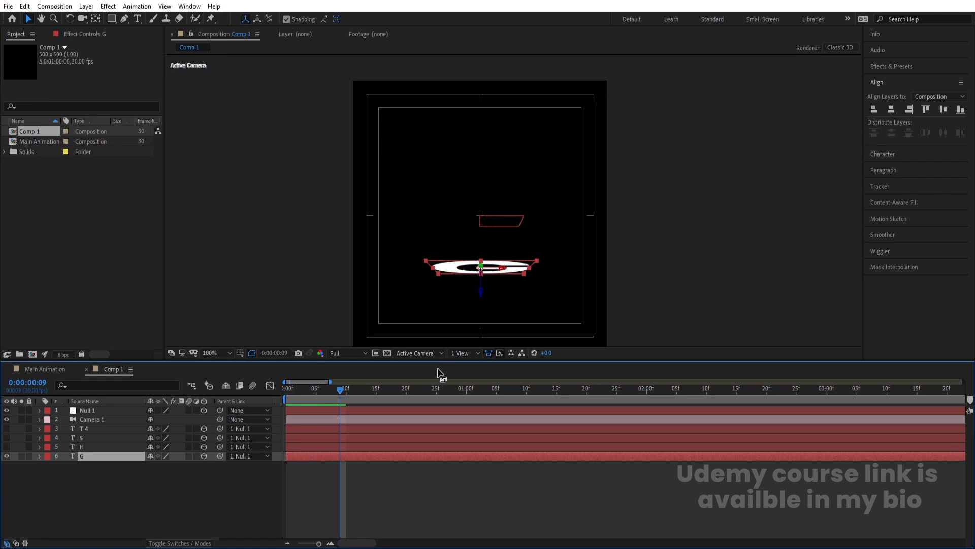
key("Page_Down")
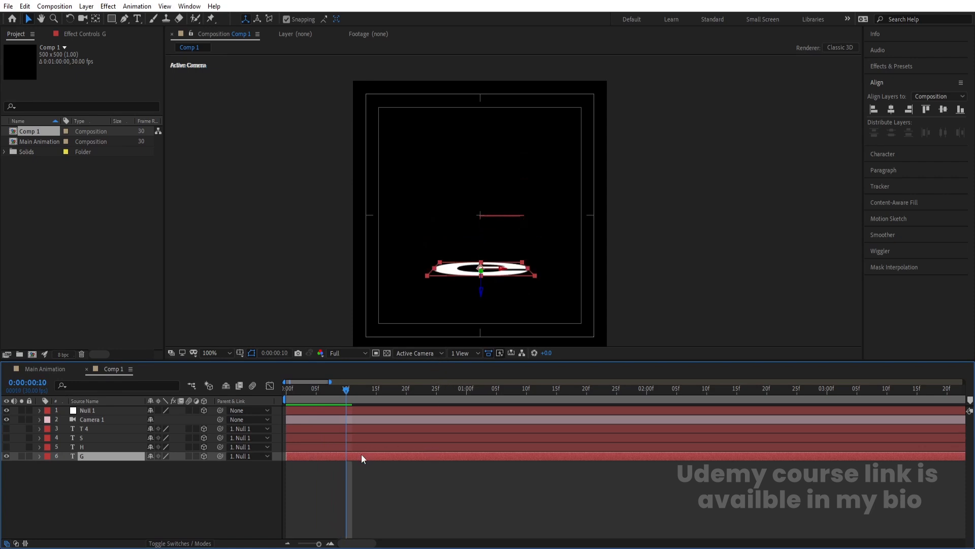
key("alt+bracketright")
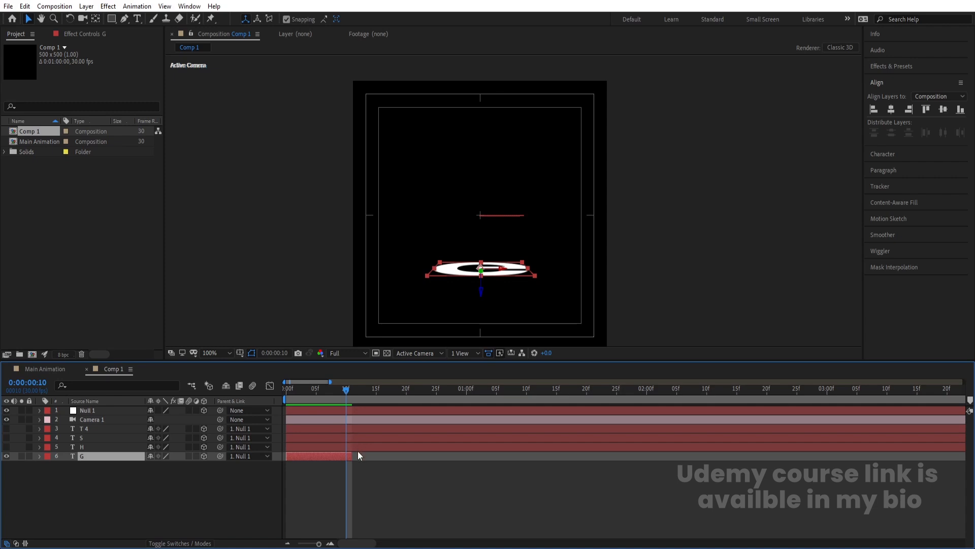
left_click_drag(354, 454, 346, 455)
left_click_drag(341, 388, 269, 390)
key("space")
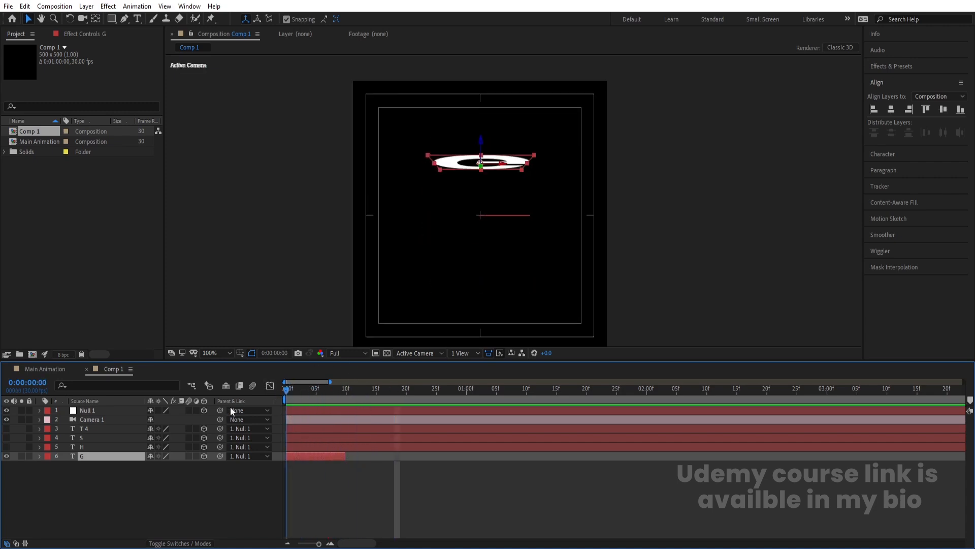
key("space")
Show the H layer, trim it to run from frame 5 to frame 19, and preview the rotation
left_click(6, 446)
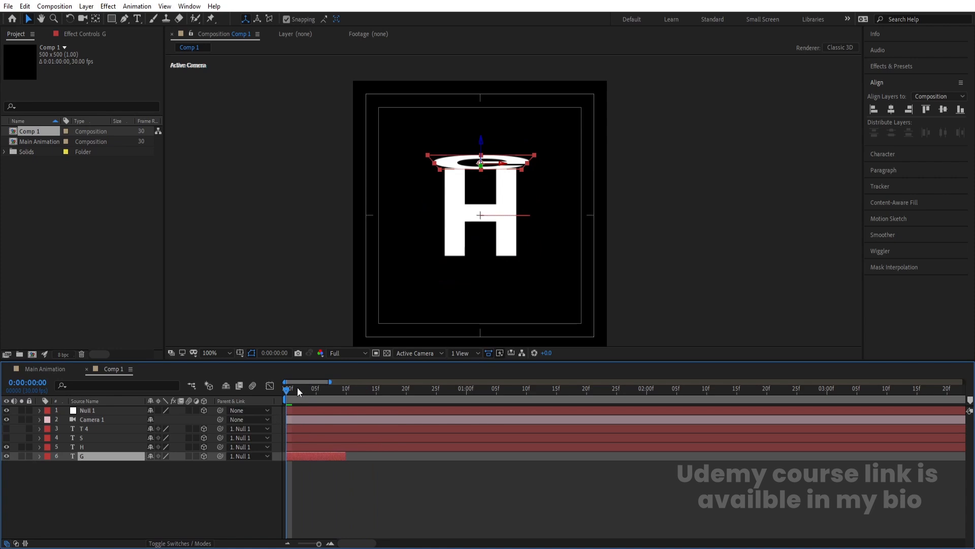
left_click_drag(297, 387, 315, 395)
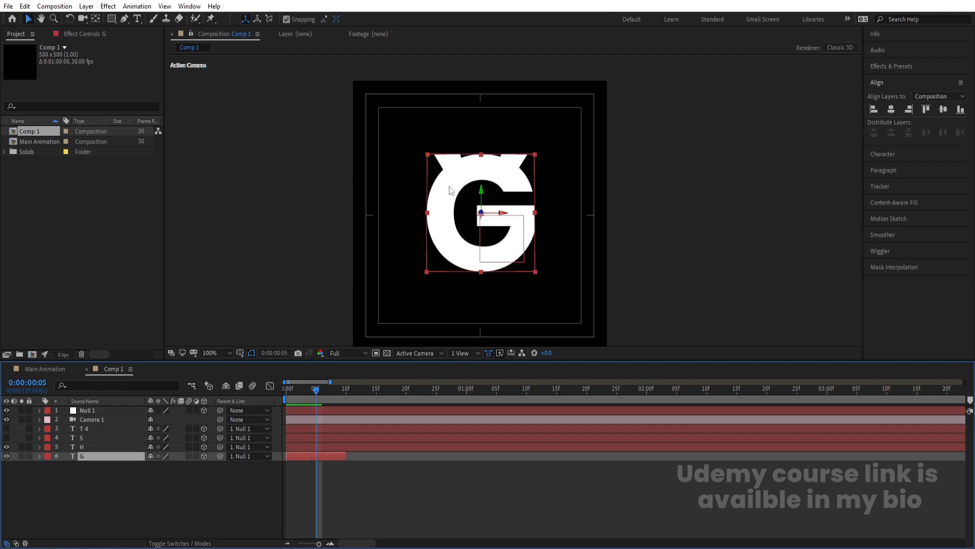
left_click(311, 447)
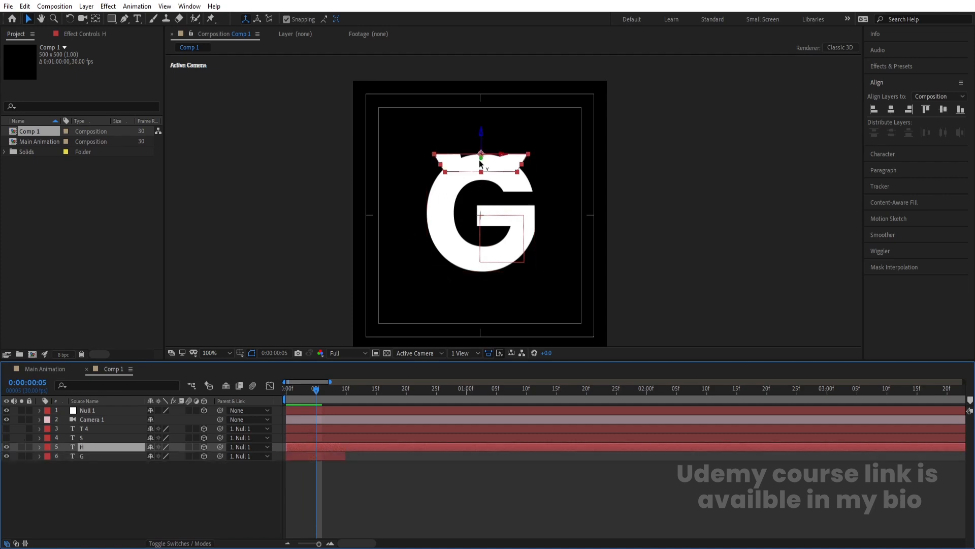
key("alt+bracketleft")
left_click_drag(316, 389, 401, 403)
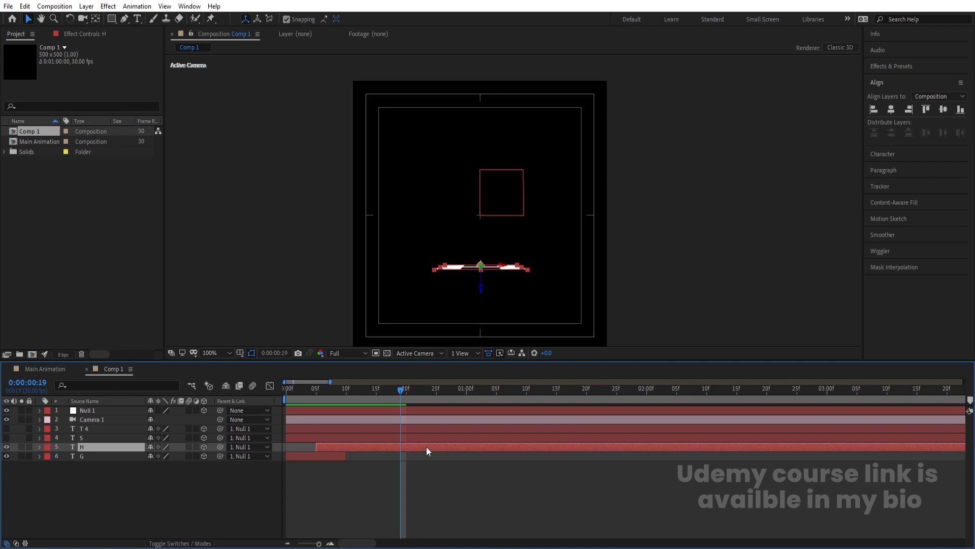
key("alt+bracketright")
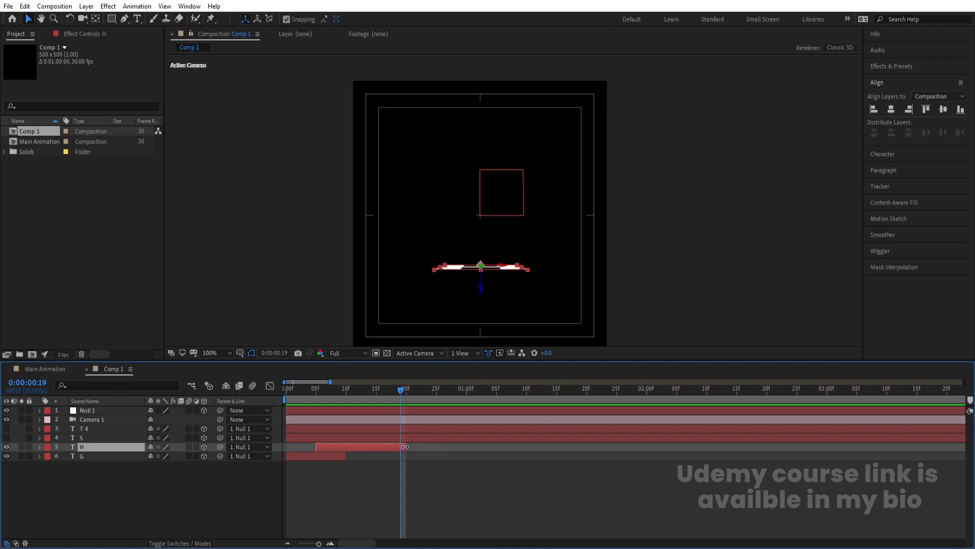
left_click_drag(405, 446, 403, 446)
left_click_drag(373, 400, 255, 389)
key("space")
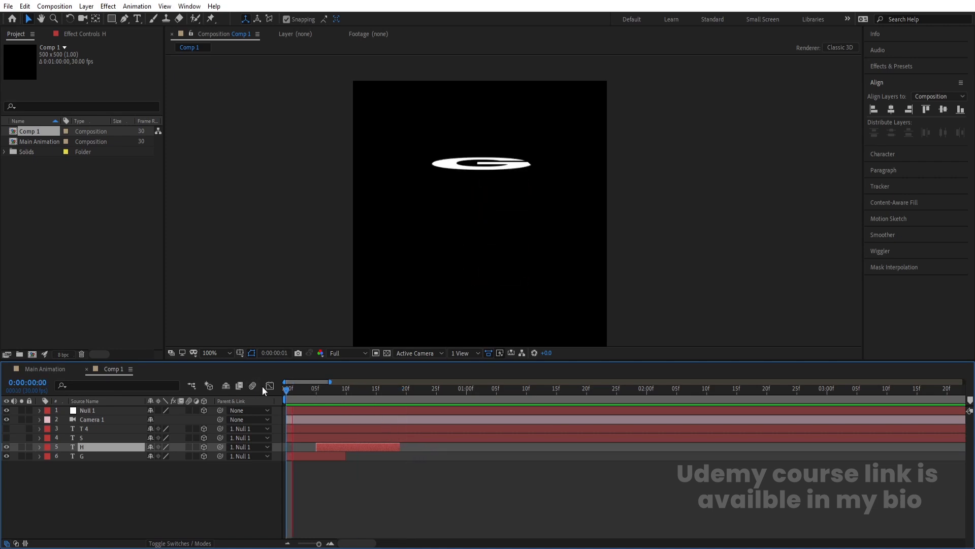
key("space")
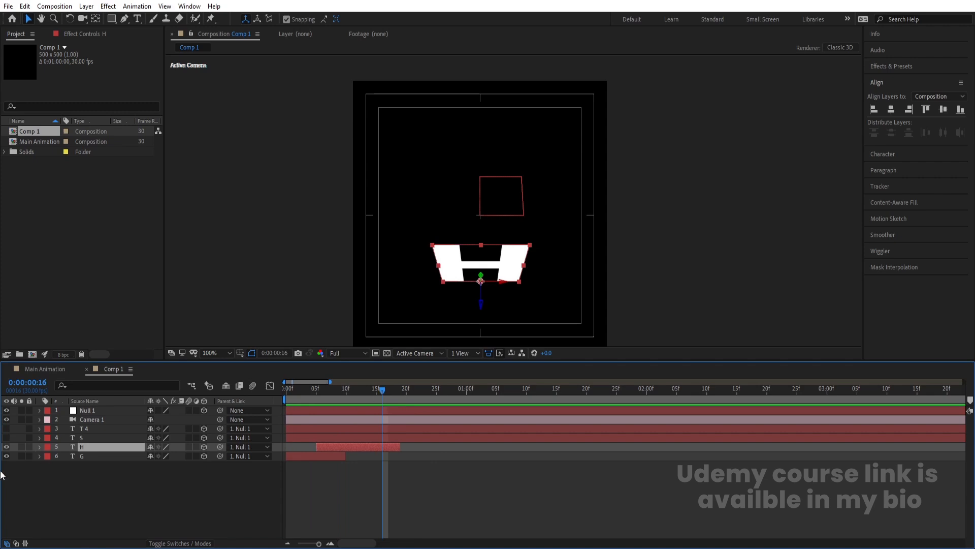
Show the S layer and trim it to run from frame 11 to 0:00:01:17
left_click(6, 437)
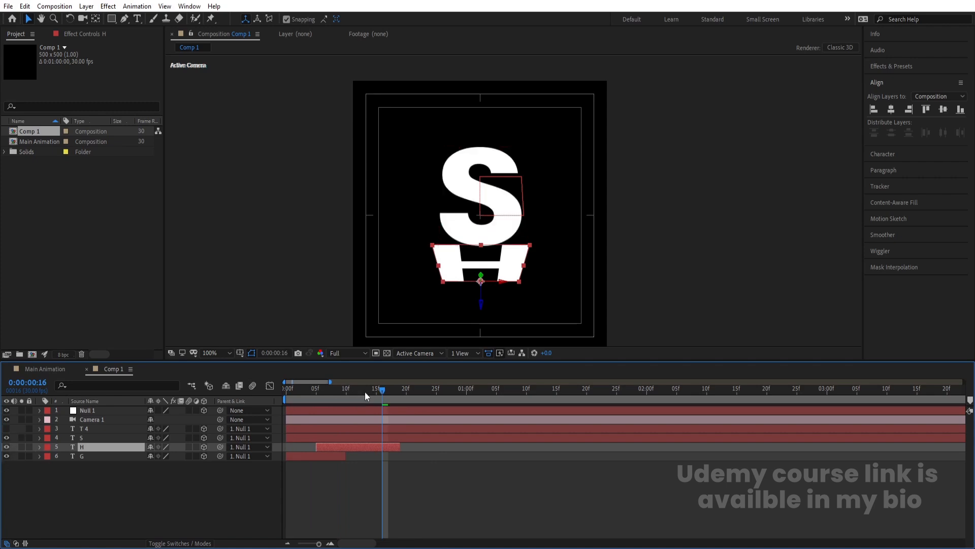
left_click_drag(365, 392, 349, 387)
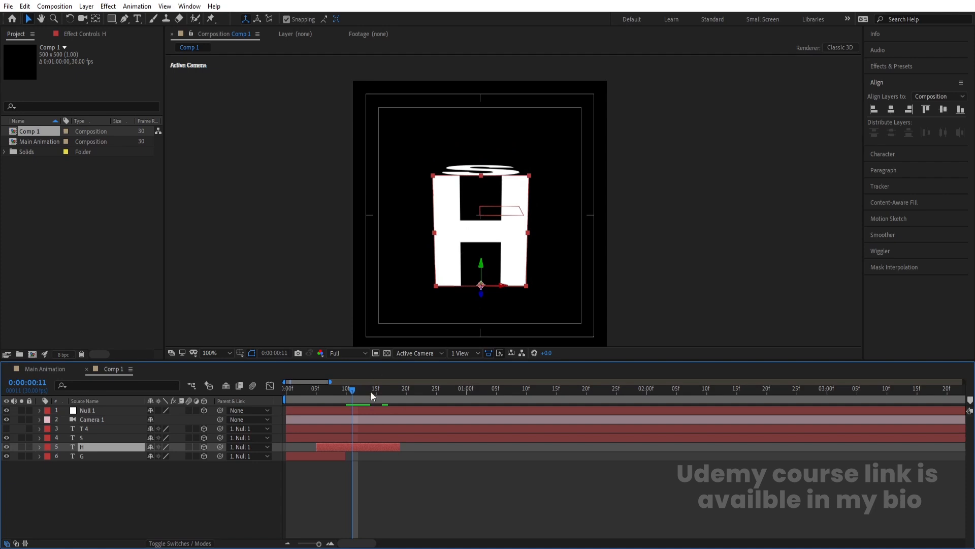
left_click(353, 438)
left_click_drag(293, 438, 360, 434)
left_click_drag(349, 395, 567, 401)
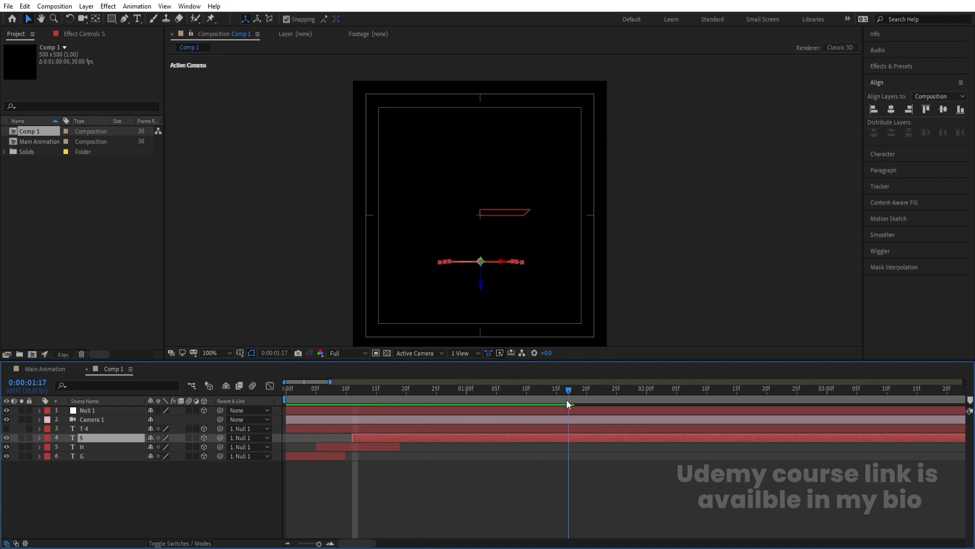
key("alt+bracketright")
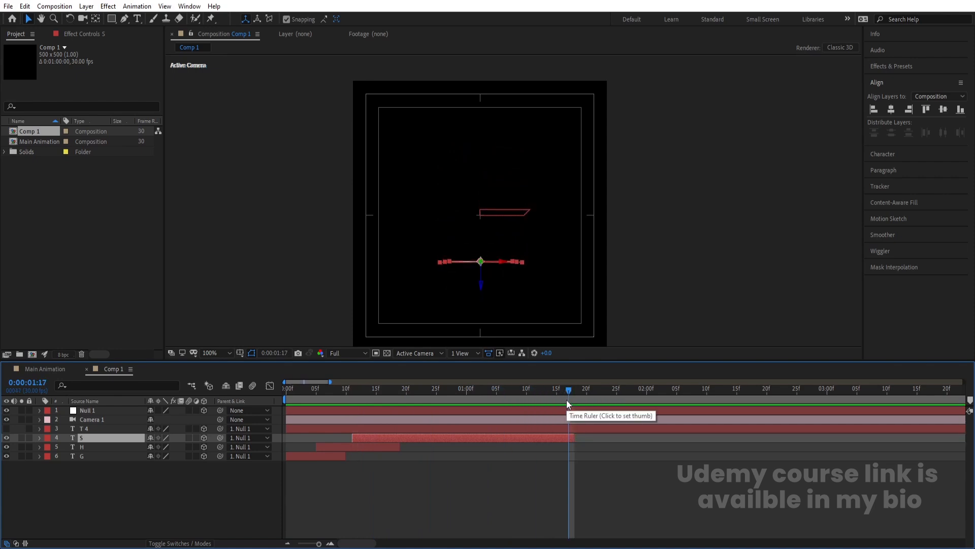
Show the T 4 layer, trim its start to frame 20, and preview the whole letter sequence
left_click(366, 396)
left_click(7, 428)
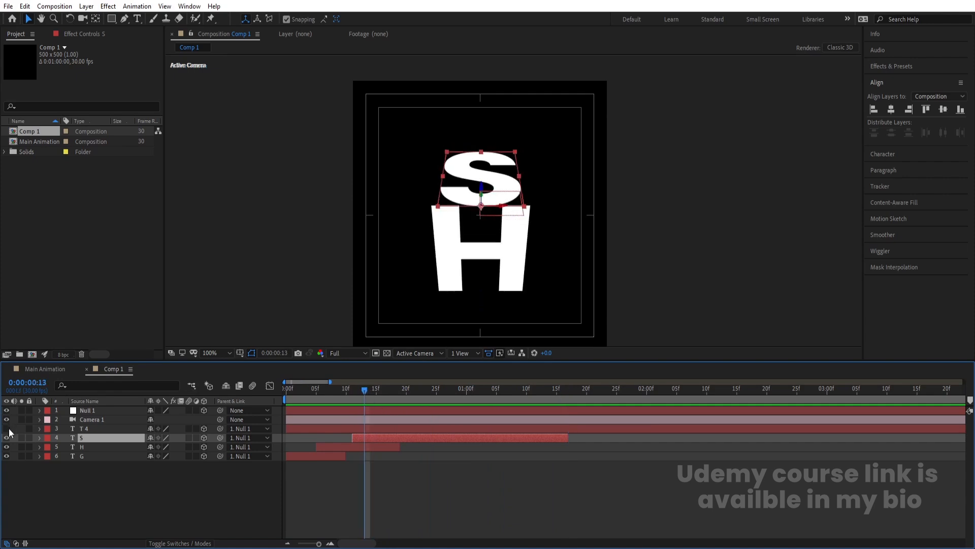
left_click(89, 428)
left_click_drag(369, 395, 405, 400)
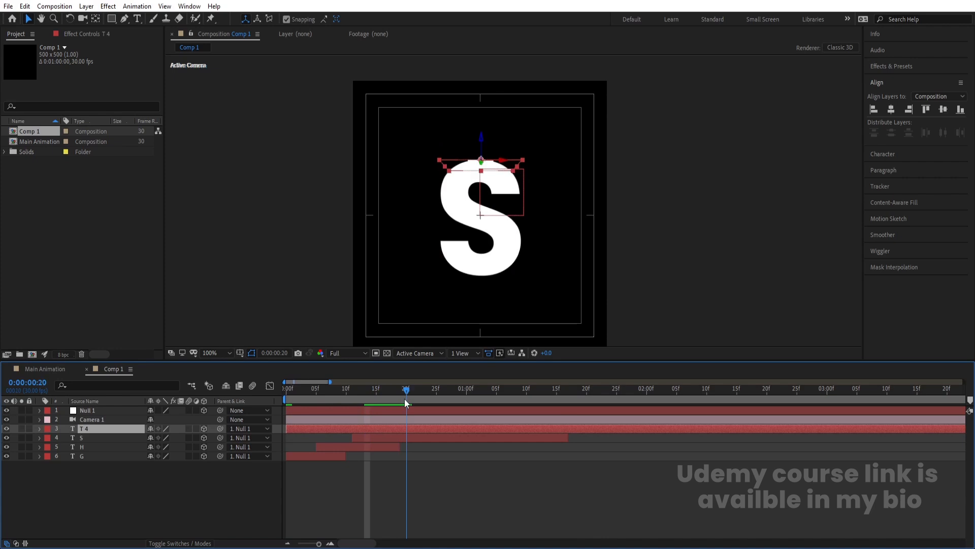
left_click_drag(310, 431, 425, 430)
key("space")
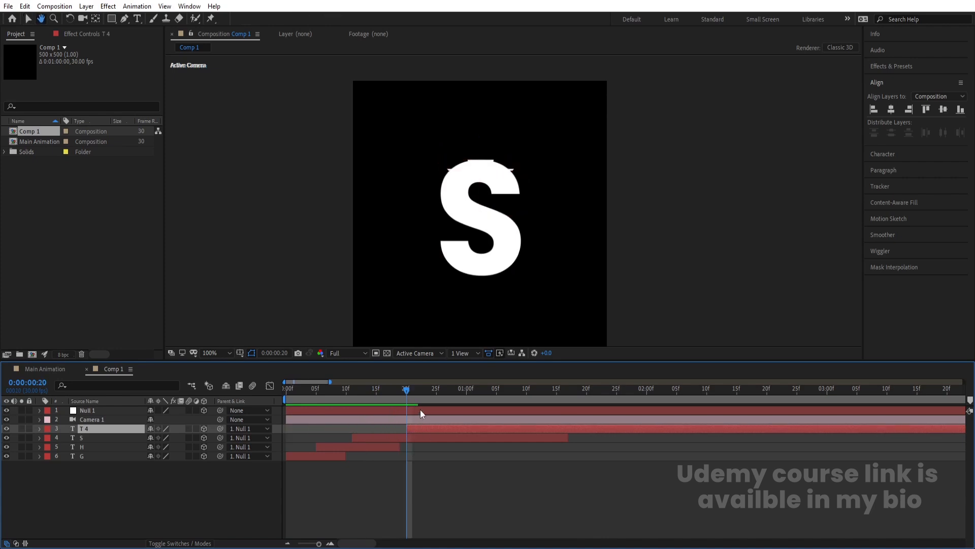
key("space")
key("space")
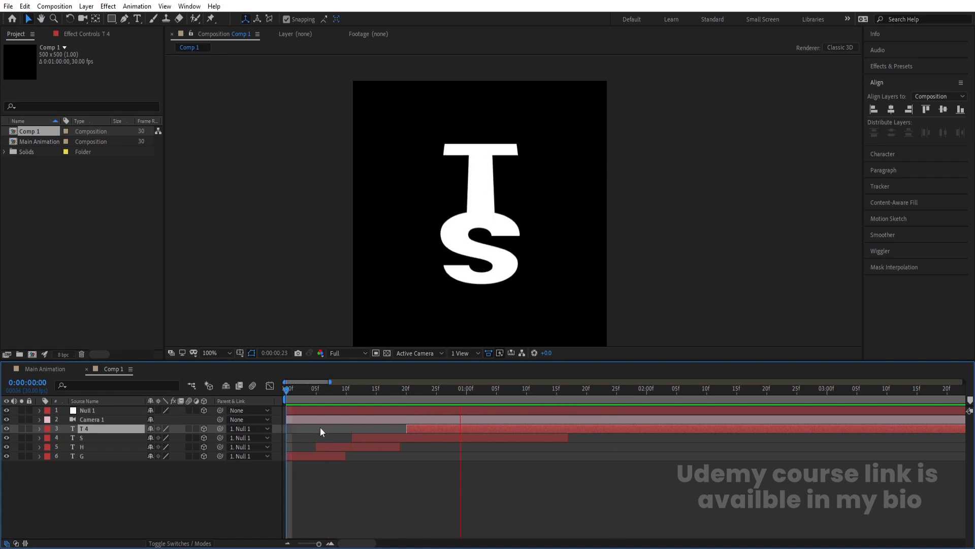
key("space")
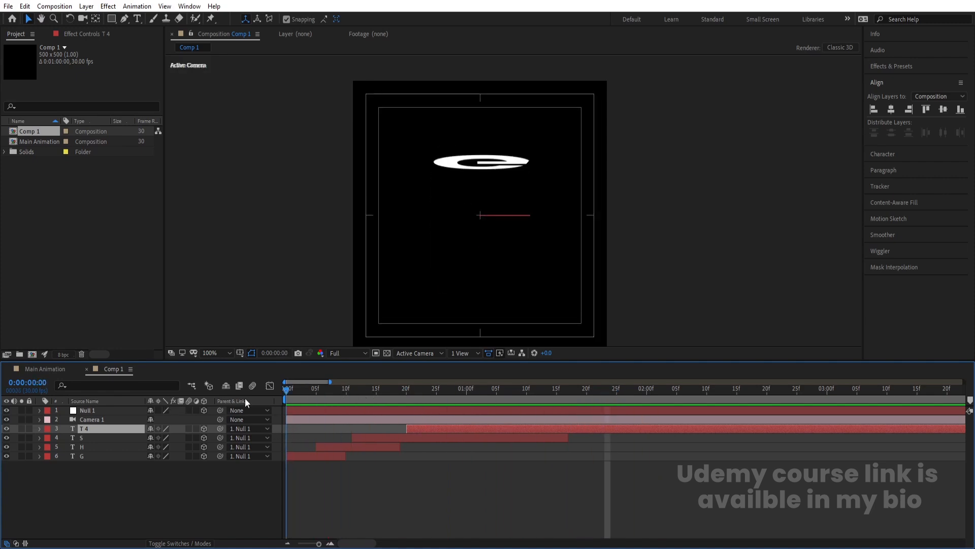
Trim the G layer's start one frame later so the composition opens empty, and preview the animation from the beginning
left_click(301, 455)
left_click_drag(288, 456, 293, 455)
key("space")
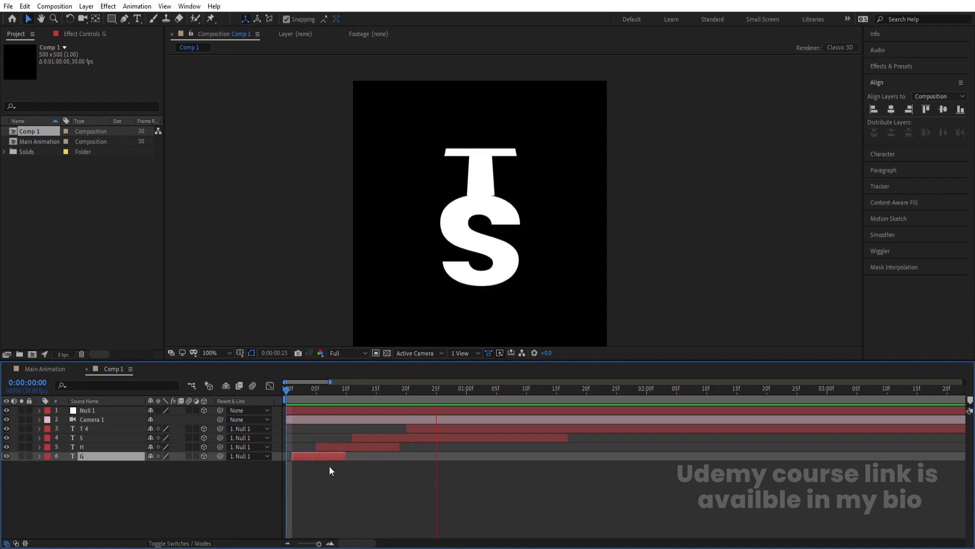
key("space")
key("Home")
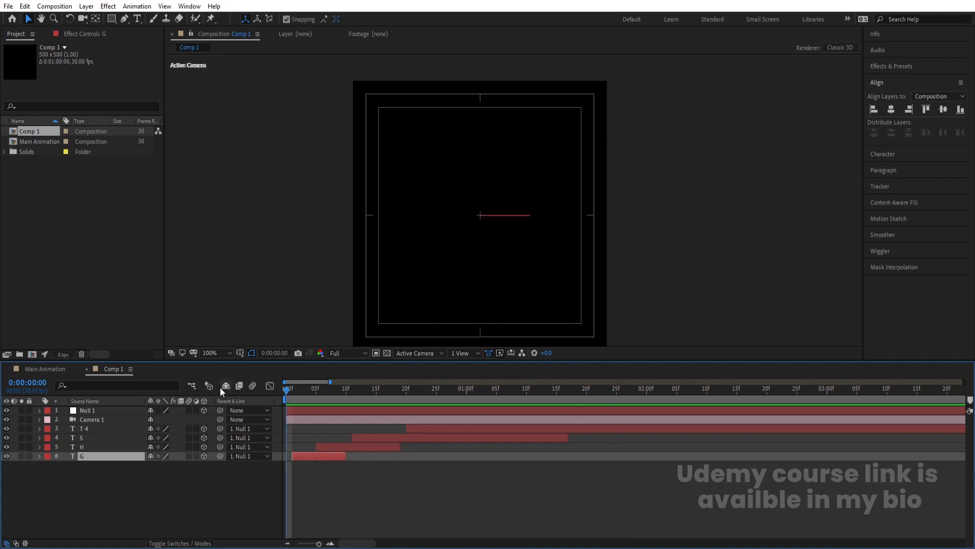
key("space")
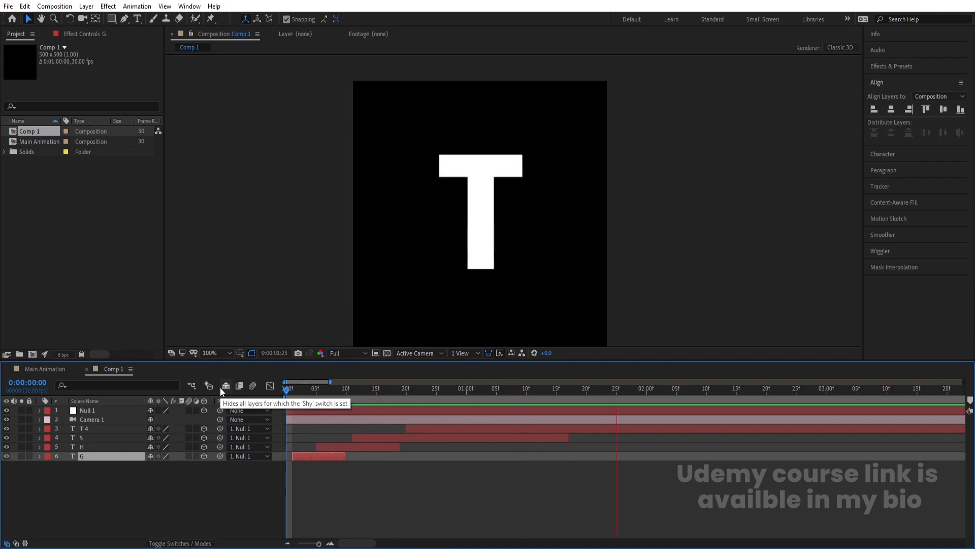
key("space")
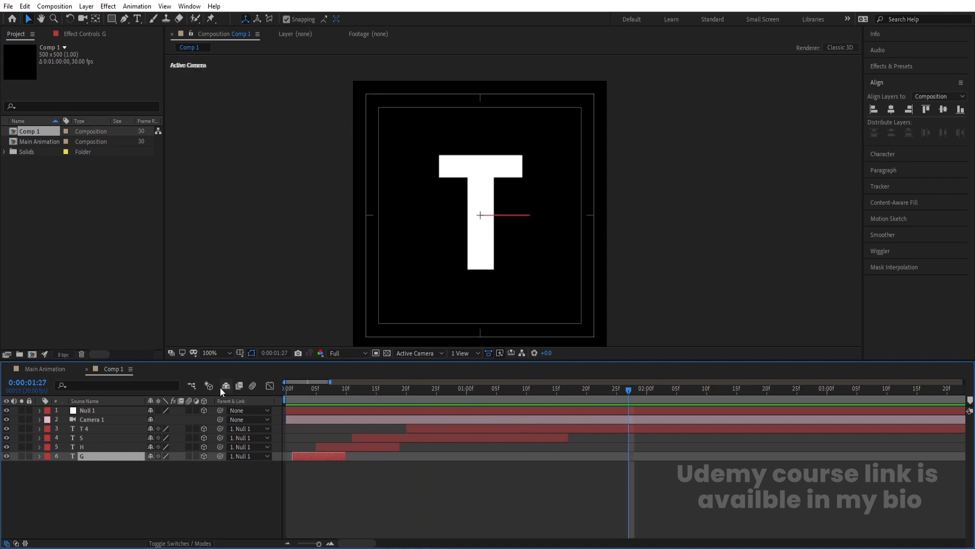
Change the G letter's fill color to pure red
left_click(315, 389)
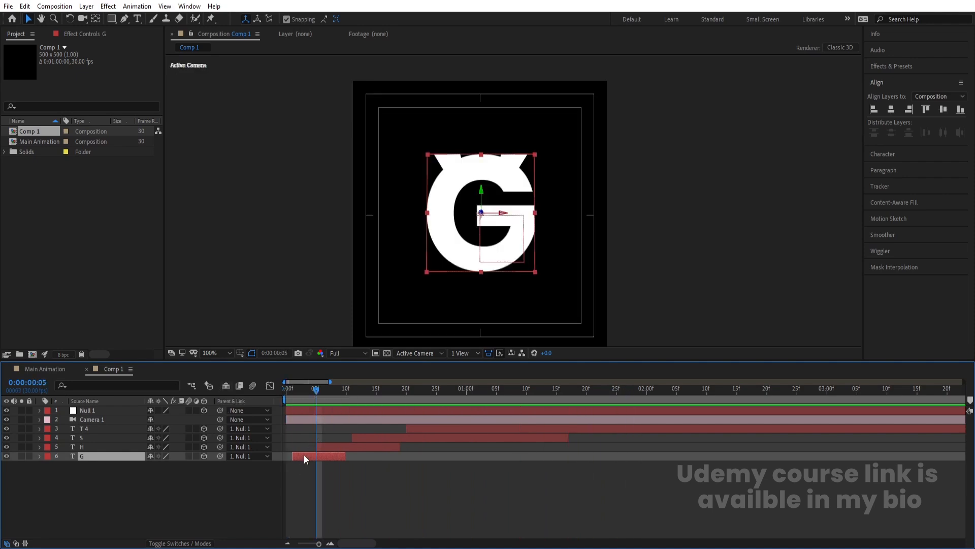
left_click(885, 154)
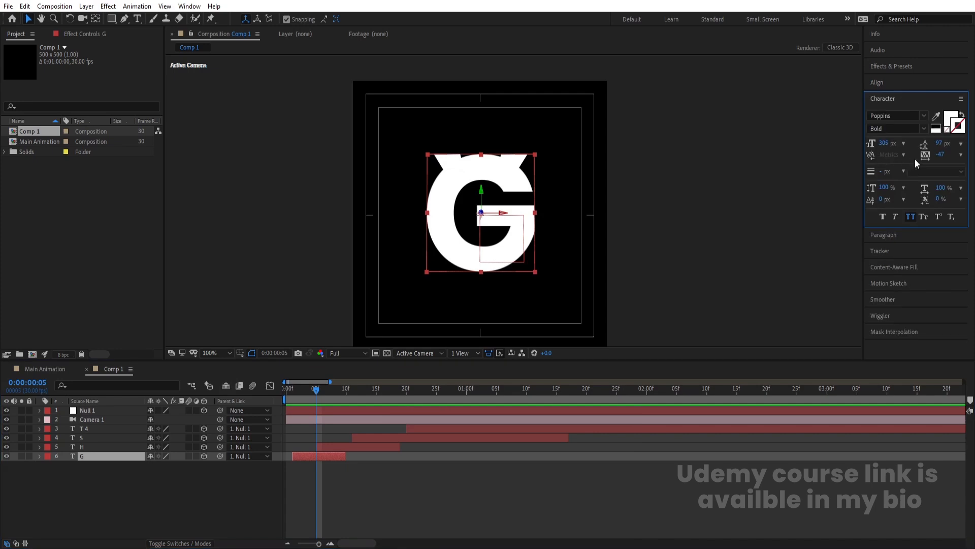
left_click(953, 116)
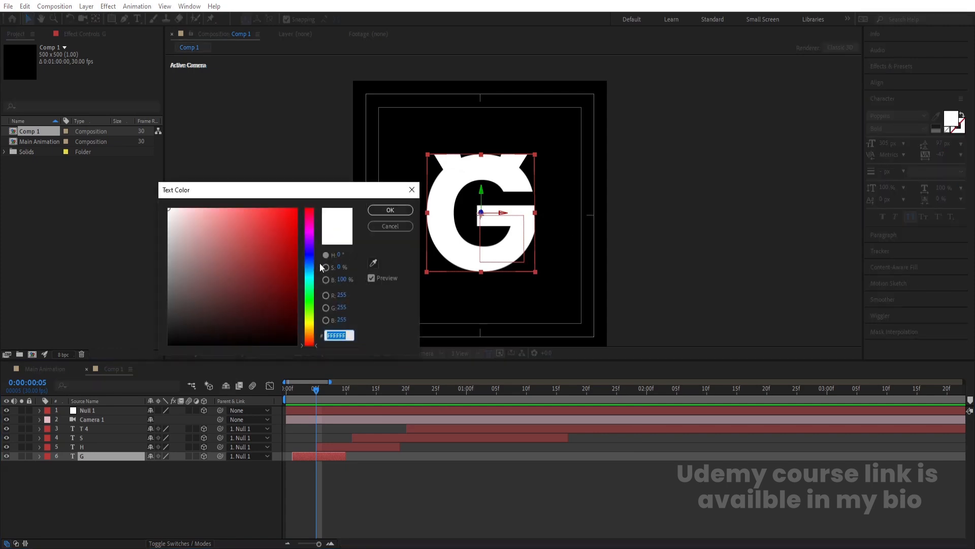
left_click_drag(279, 225, 328, 172)
left_click(384, 209)
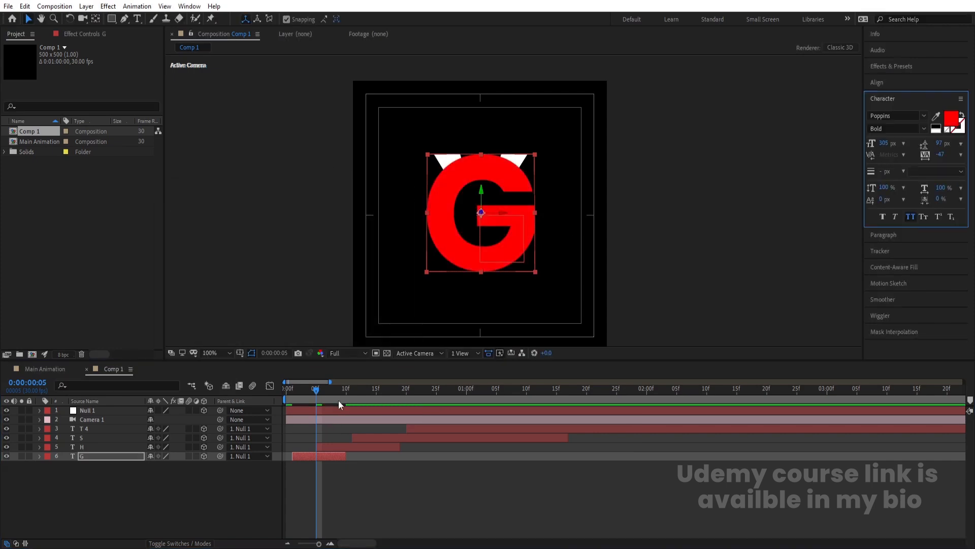
Change the H letter's fill color to bright green
left_click(338, 401)
left_click(340, 448)
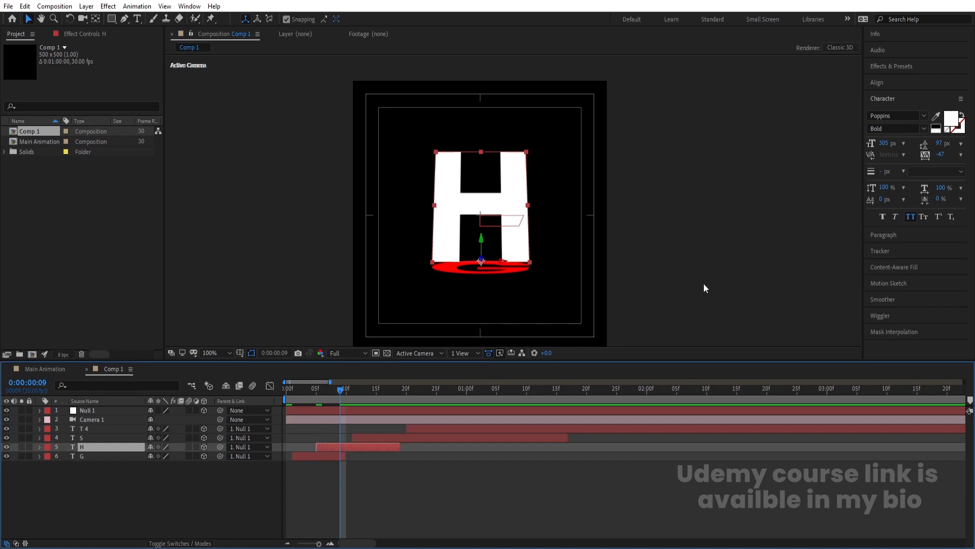
left_click(954, 130)
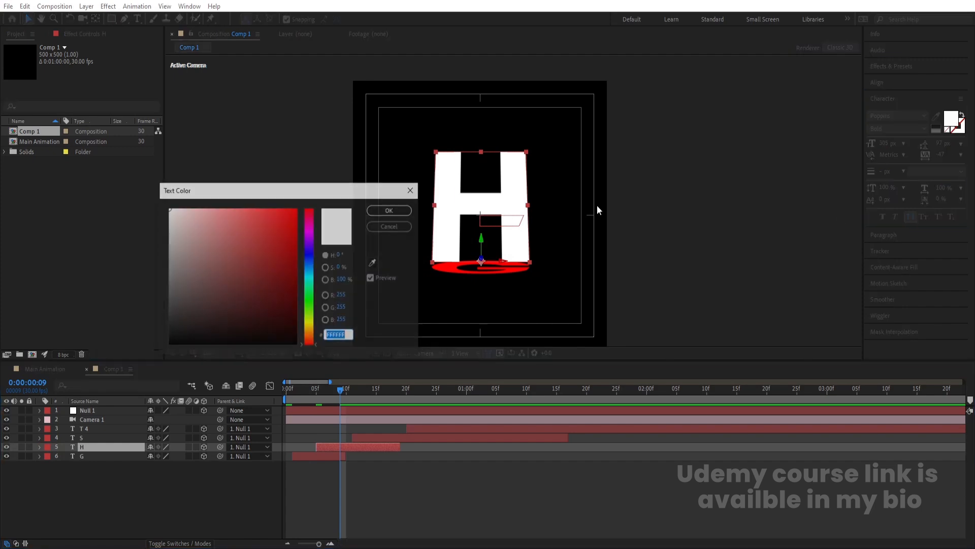
left_click(310, 305)
left_click(297, 209)
left_click(390, 210)
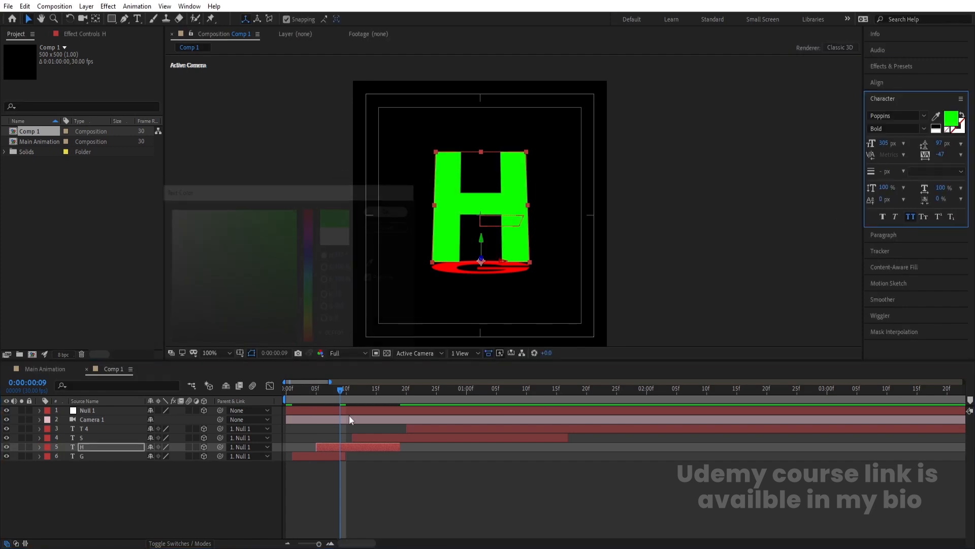
Change the S letter's fill color to bright blue and preview the transition to the T
left_click(388, 392)
left_click(388, 438)
left_click(953, 122)
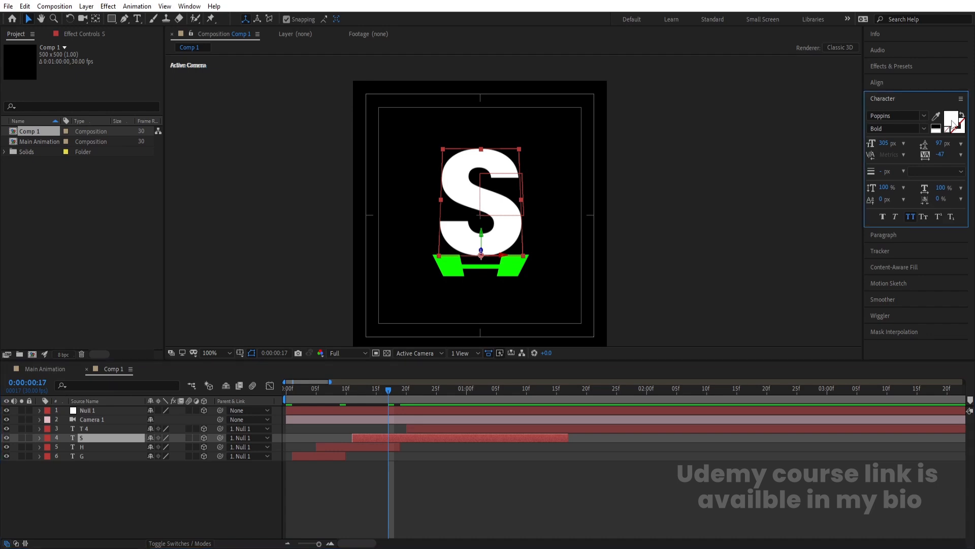
left_click(309, 262)
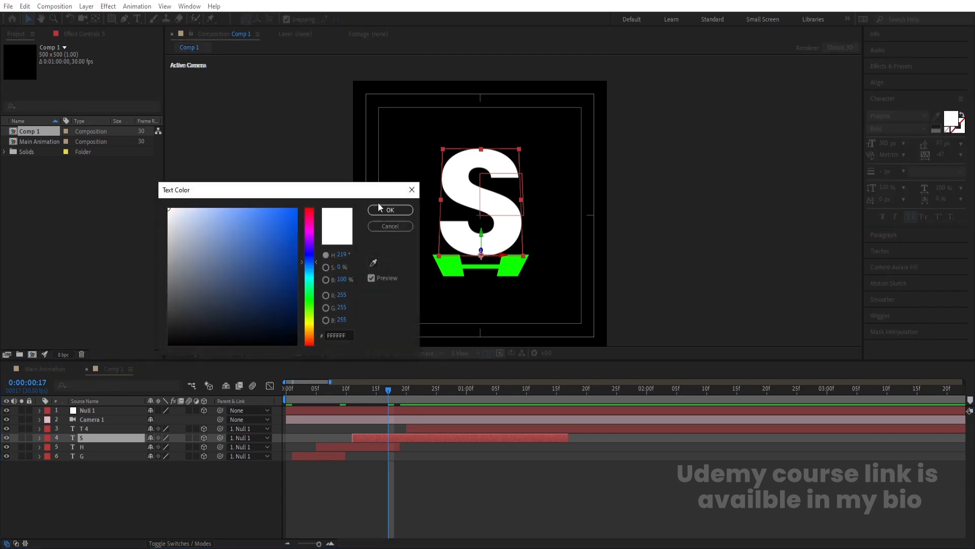
left_click(296, 209)
key("space")
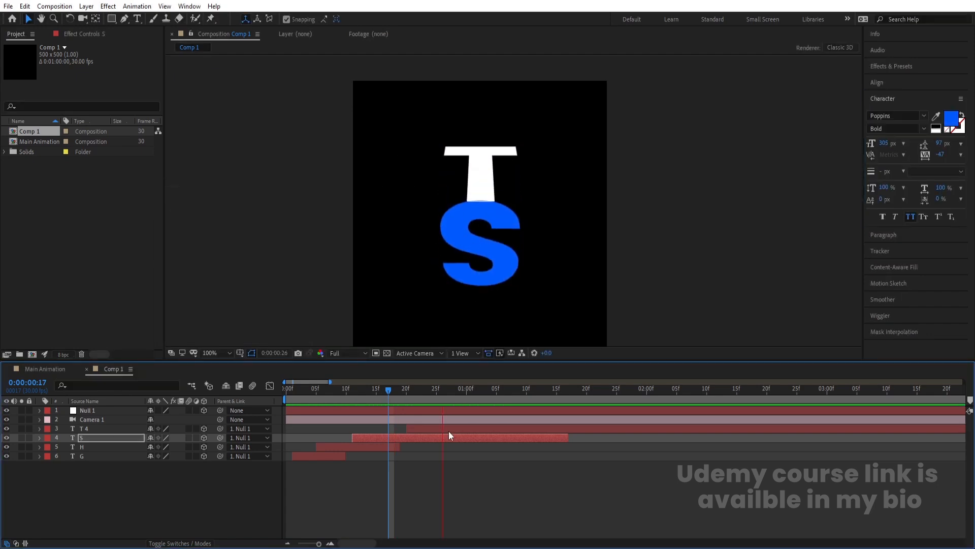
left_click(192, 504)
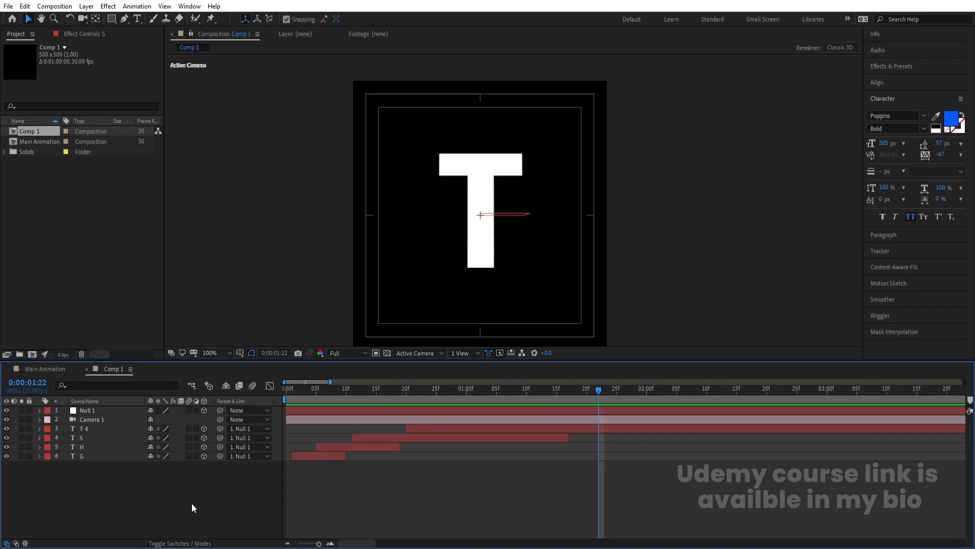
Delete the Camera 1 layer and preview the letter animation from the beginning
left_click(80, 422)
key("Delete")
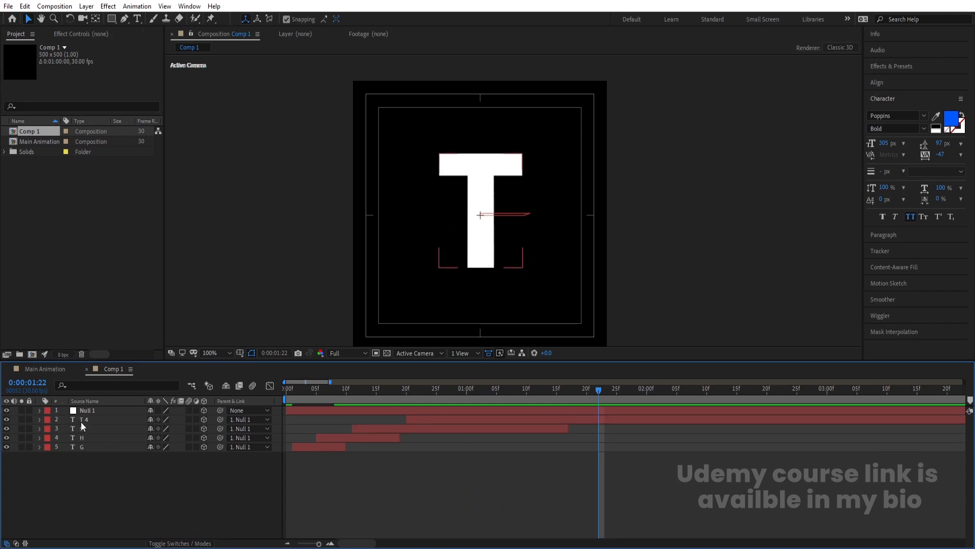
key("Home")
key("space")
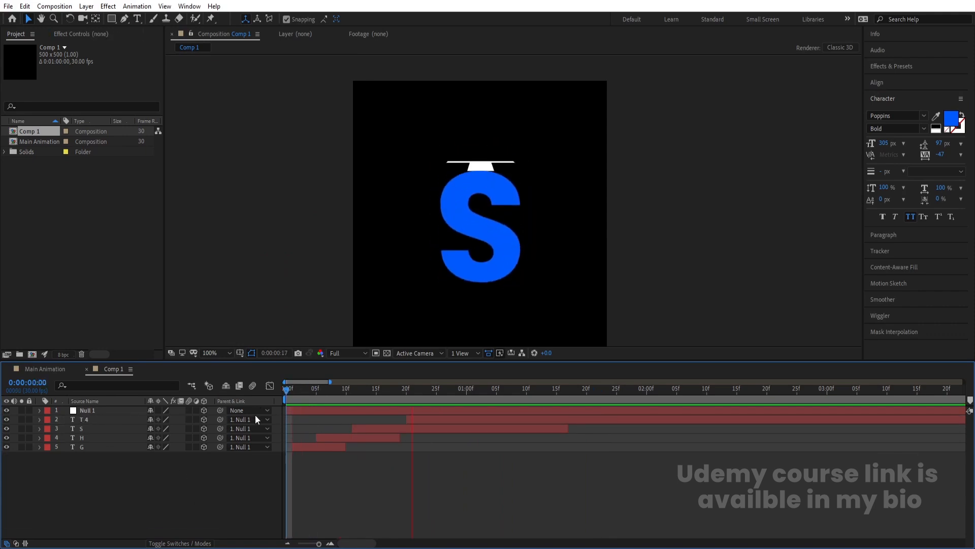
key("space")
left_click_drag(416, 392, 307, 427)
key("space")
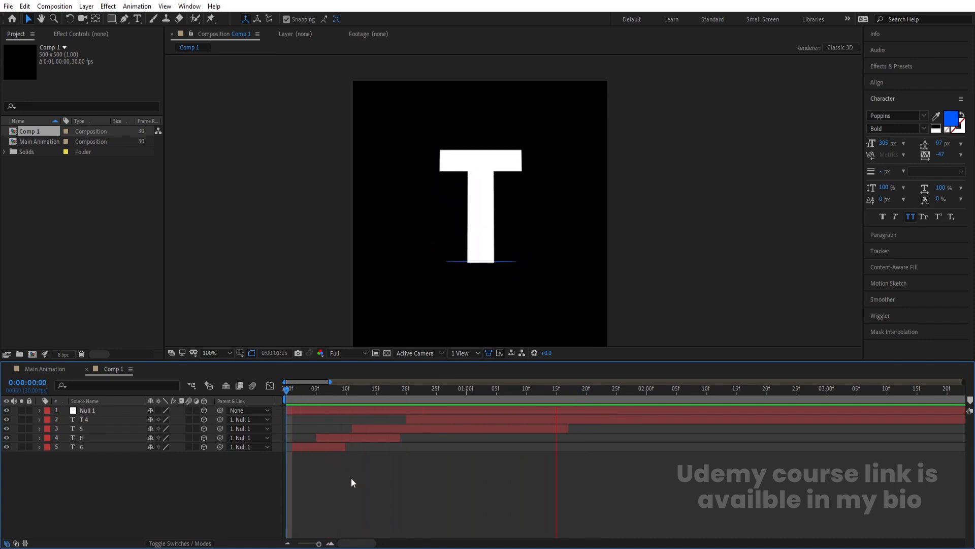
key("space")
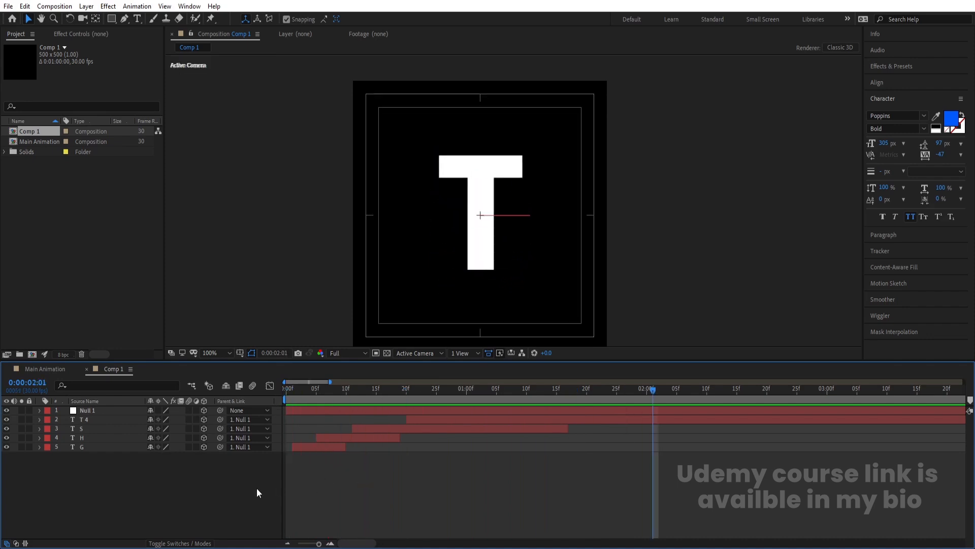
Rename the Comp 1 composition as T in its composition settings
key("ctrl+k")
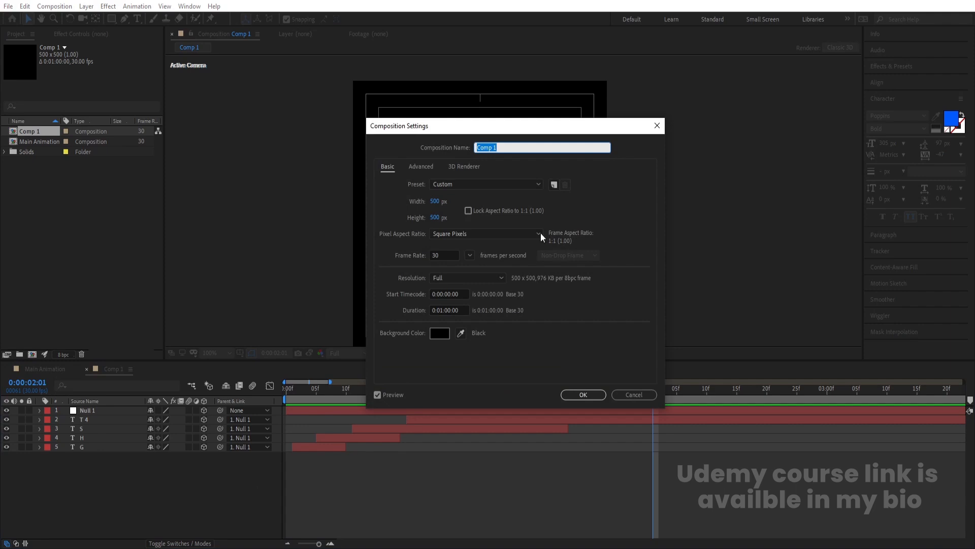
left_click_drag(584, 120, 797, 108)
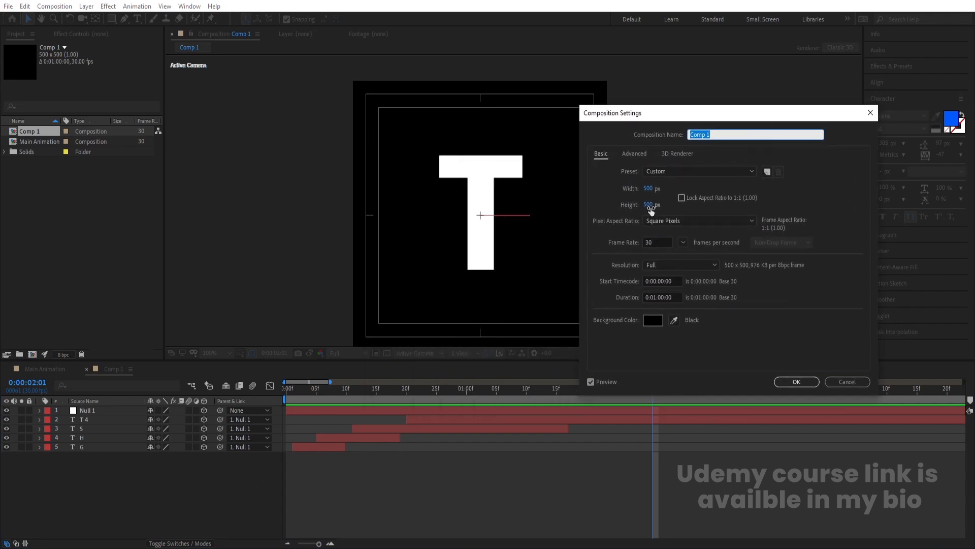
left_click(681, 197)
key("Num_Lock")
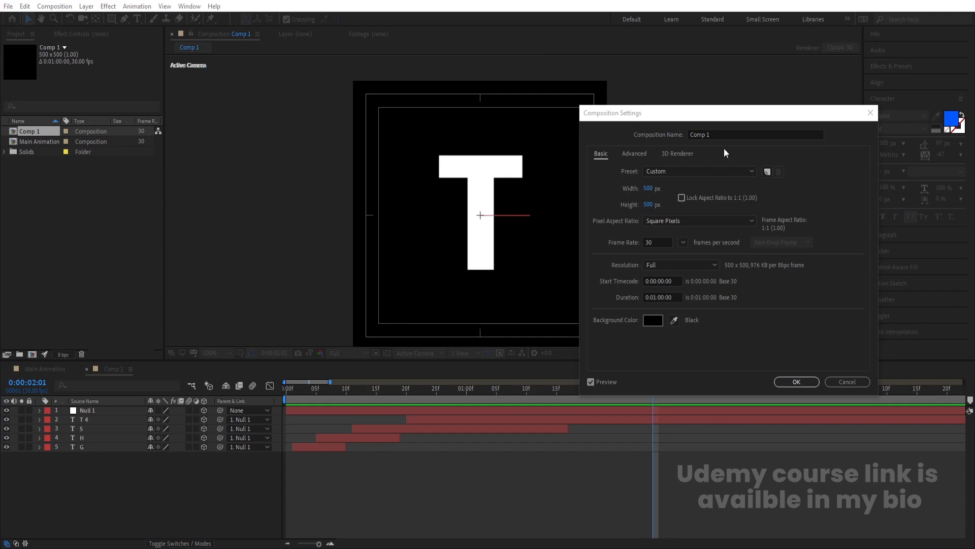
left_click_drag(633, 114, 461, 153)
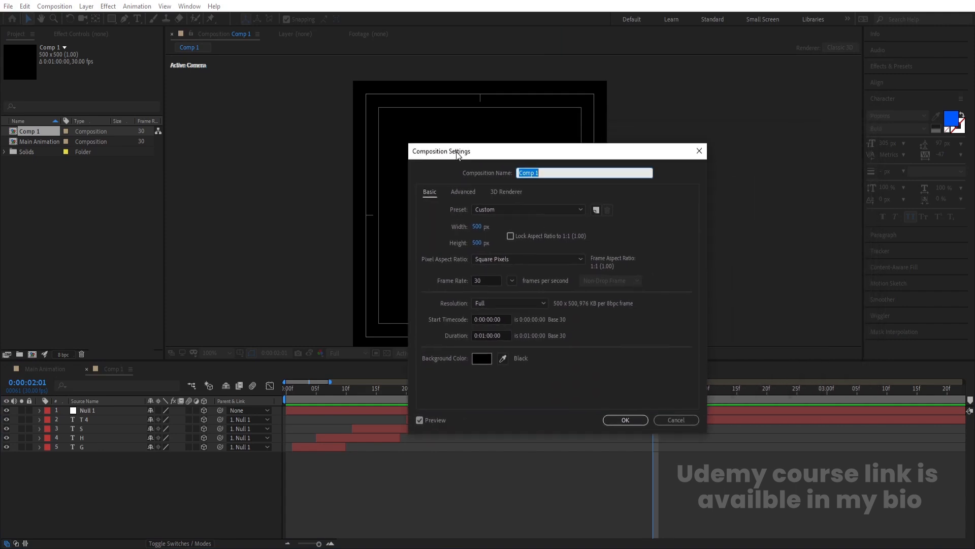
type("Y")
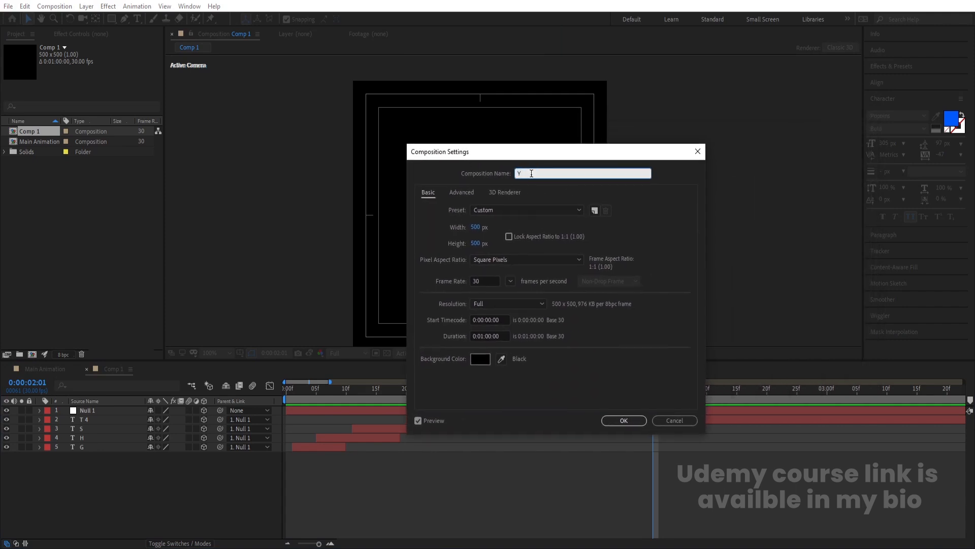
left_click(623, 425)
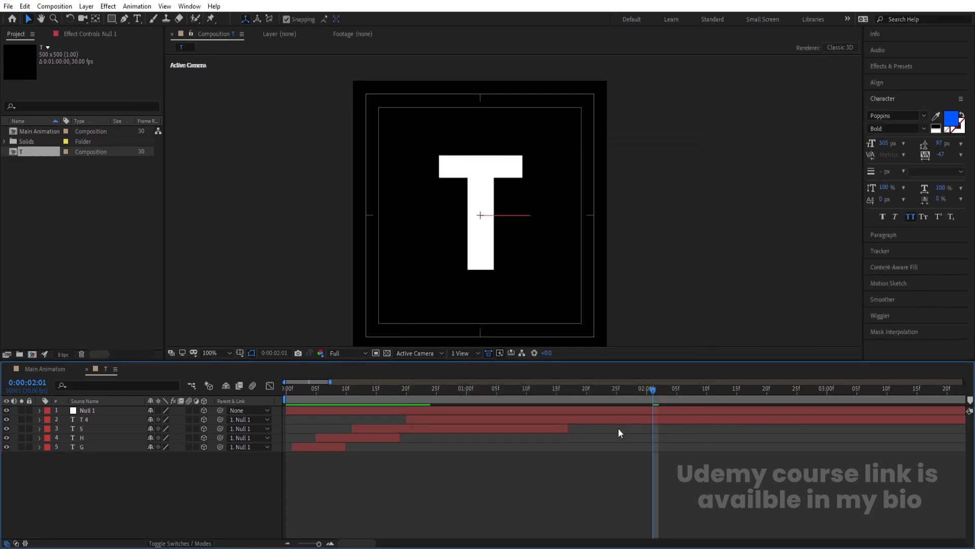
Open the Main Animation composition and add a text layer reading TYPOGRAPHY
left_click(25, 150)
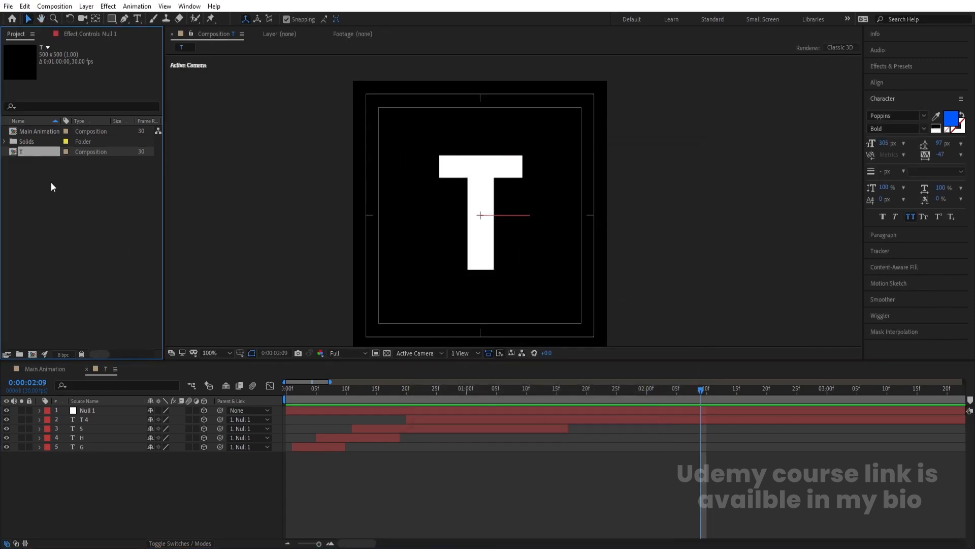
left_click(41, 373)
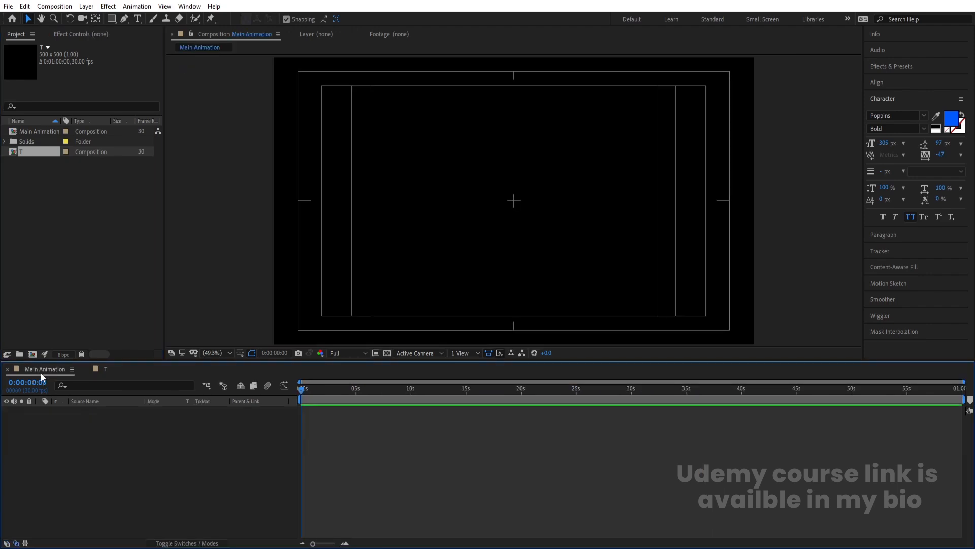
left_click(138, 19)
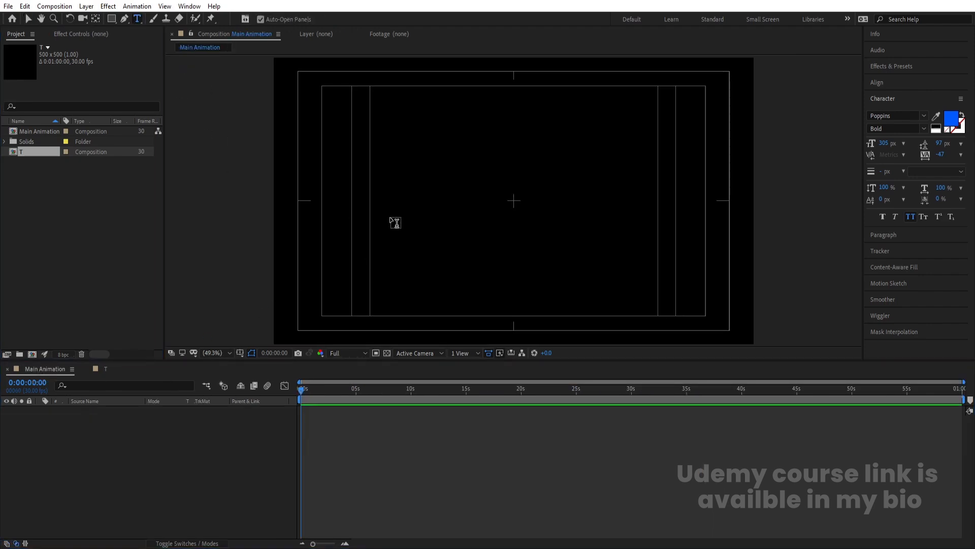
left_click(391, 223)
type("TY")
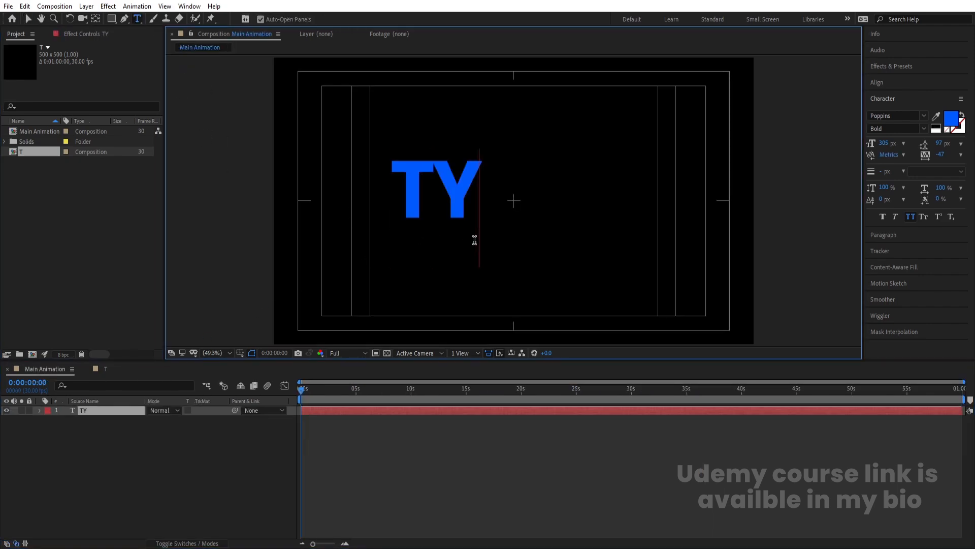
type("POGRAPHY")
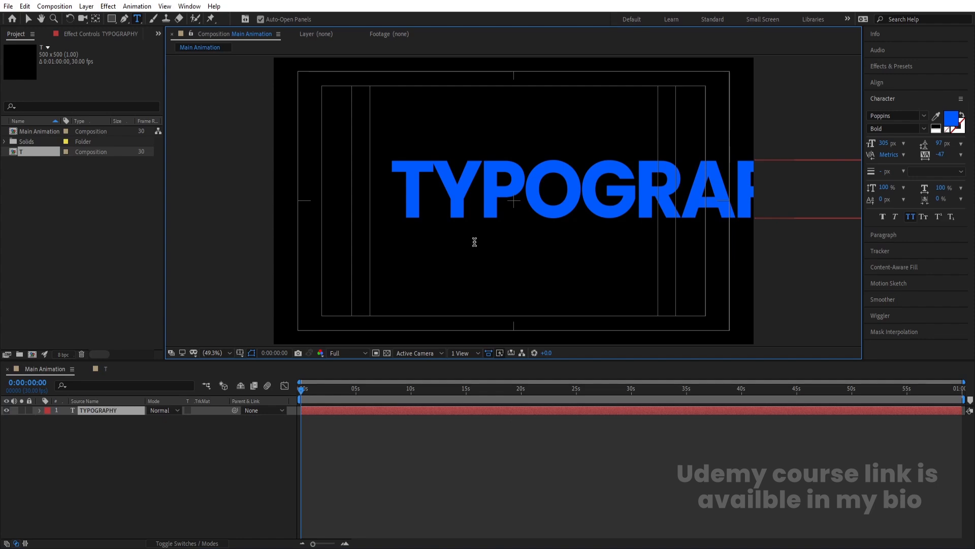
Set the TYPOGRAPHY text's font size to 190 px and its fill color to pure red FF0000
key("ctrl+a")
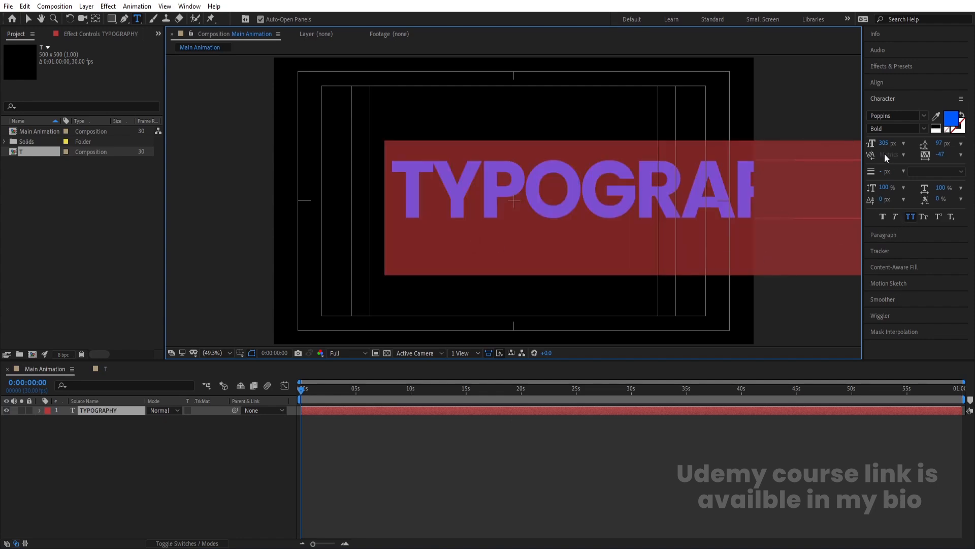
left_click_drag(884, 143, 840, 151)
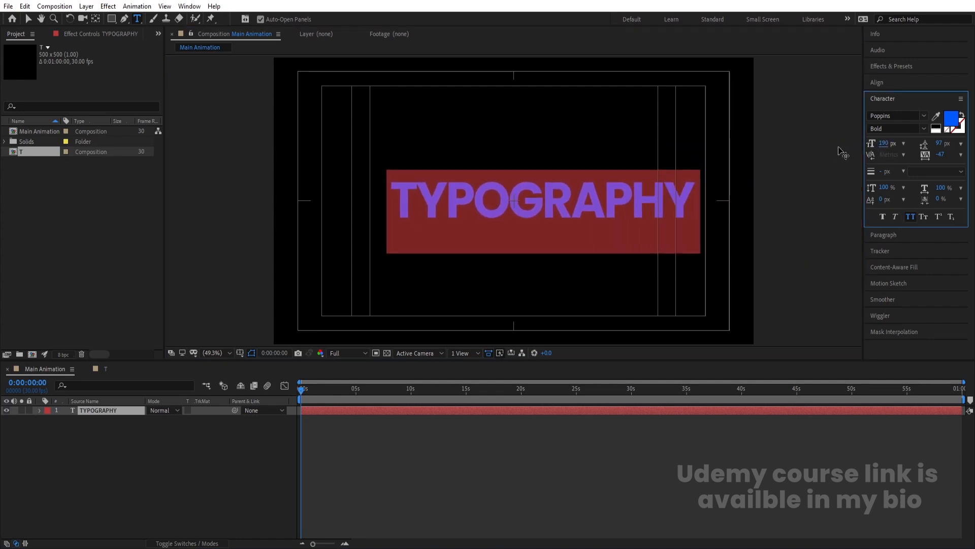
left_click(951, 119)
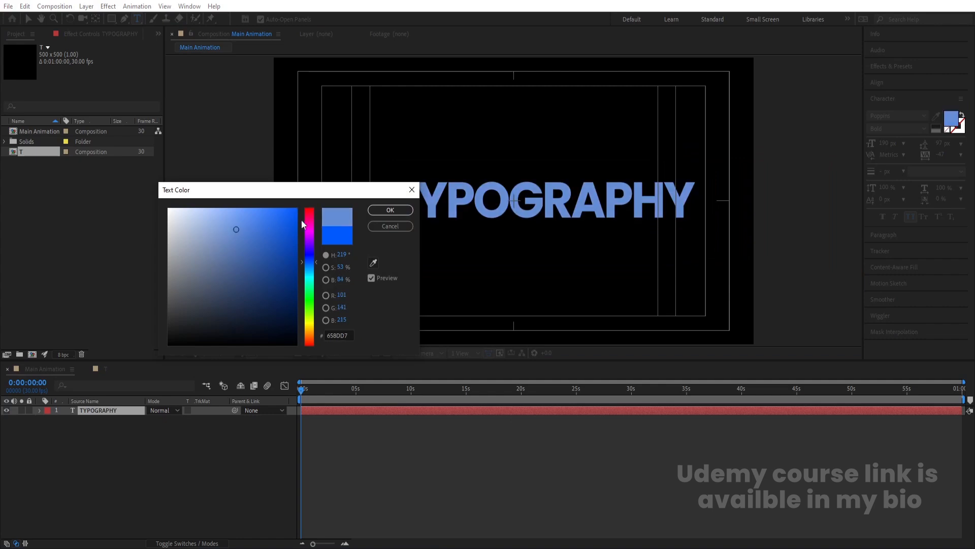
type("D76565")
left_click(290, 217)
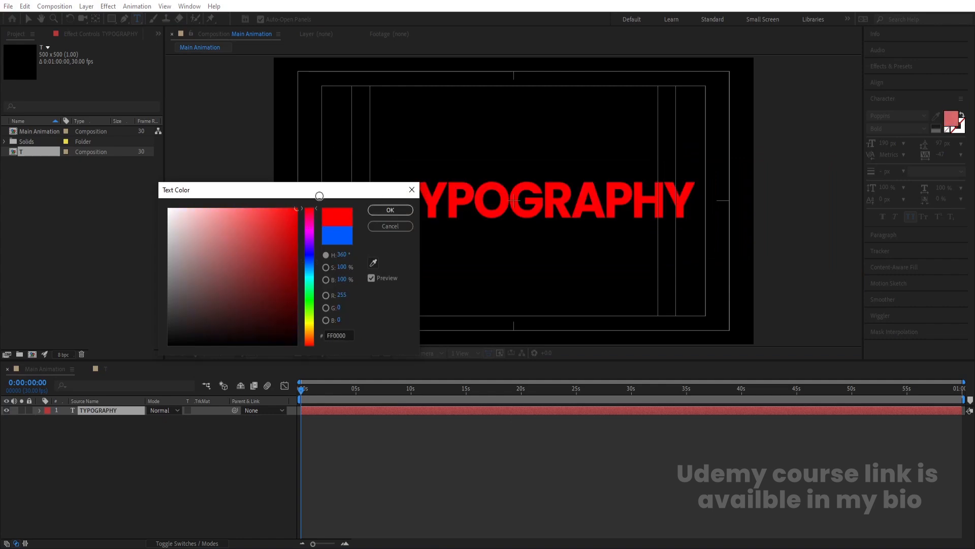
left_click(376, 211)
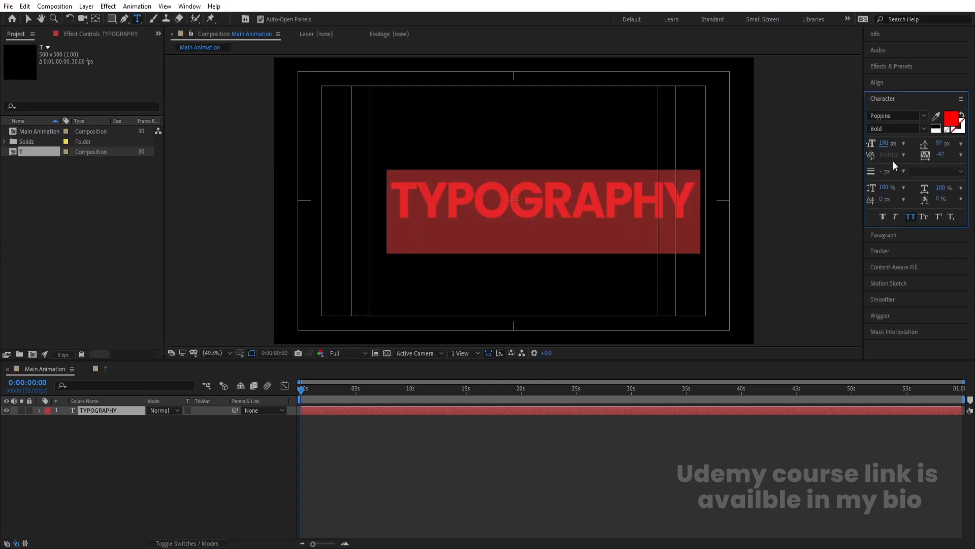
Set the TYPOGRAPHY text's tracking to 0 and center the layer horizontally and vertically in the composition
left_click(942, 155)
type("0")
key("Return")
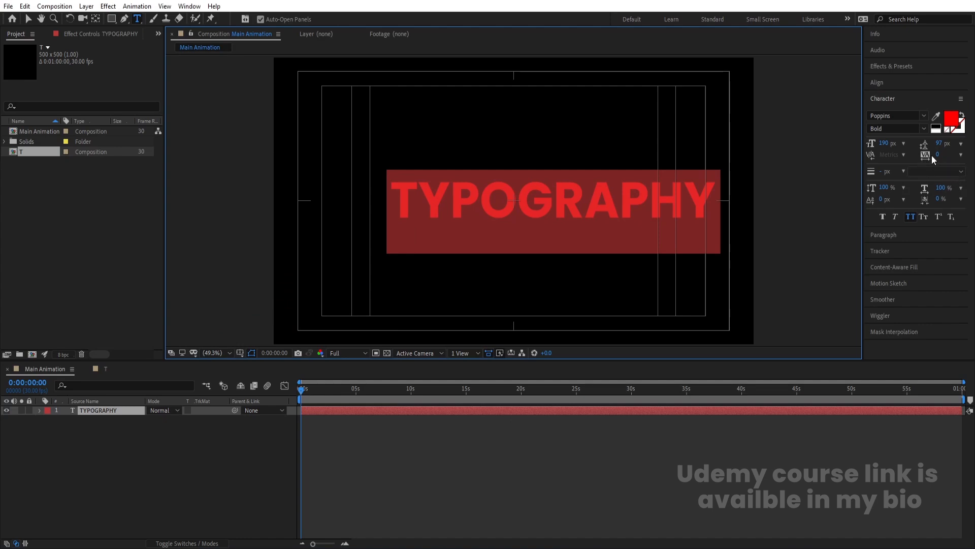
left_click(877, 82)
left_click(891, 109)
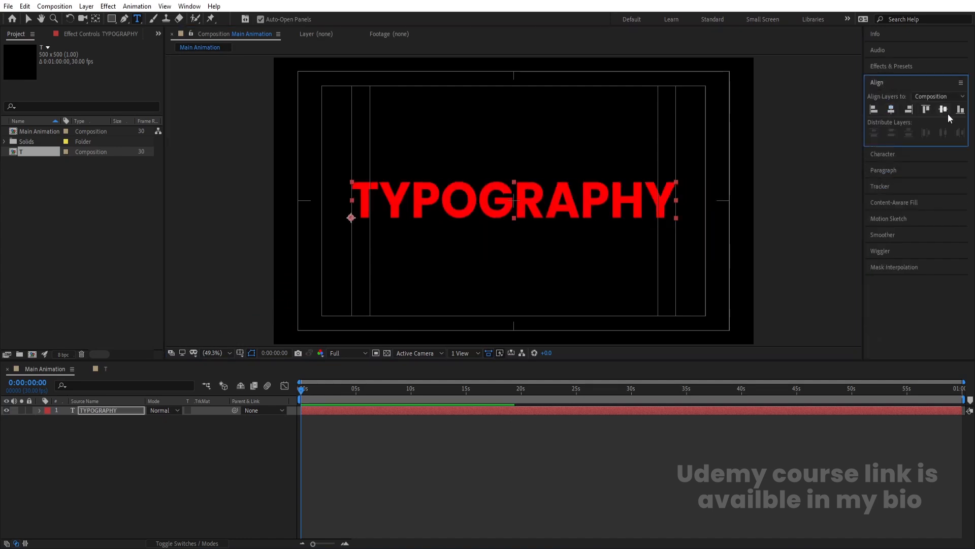
left_click(944, 110)
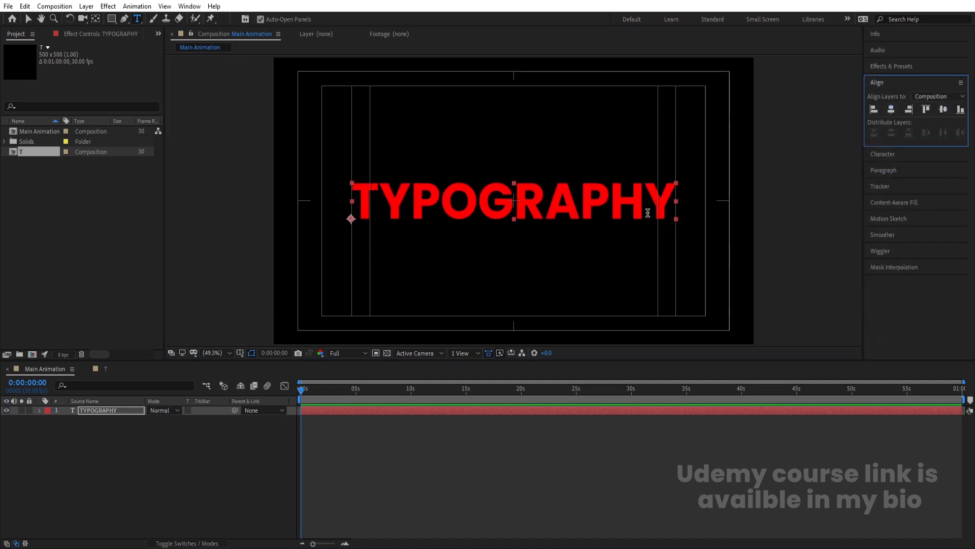
Lock the TYPOGRAPHY layer, add the T composition above it, and preview the result
left_click(93, 440)
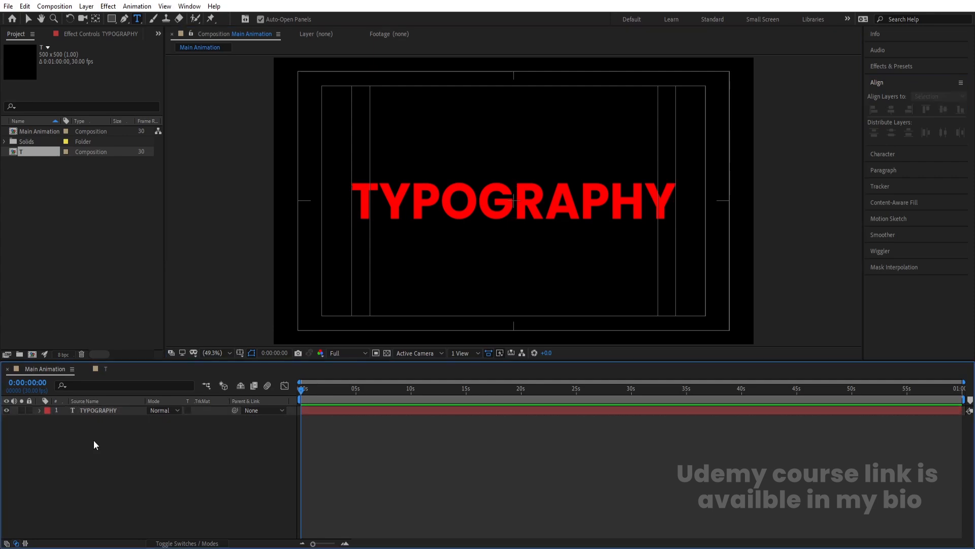
left_click(29, 410)
left_click_drag(28, 157, 83, 414)
key("space")
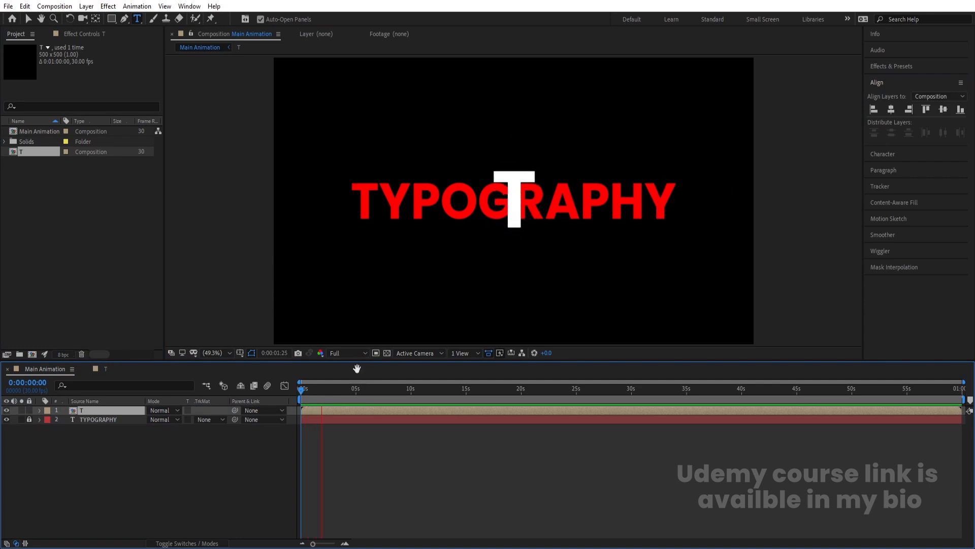
key("space")
Scale the T layer to 62% and, with snapping off, align it exactly over the first letter of TYPOGRAPHY
key("s")
left_click_drag(164, 419, 149, 419)
key("v")
left_click_drag(509, 217, 369, 203)
scroll(362, 218, "up", 4)
left_click(286, 19)
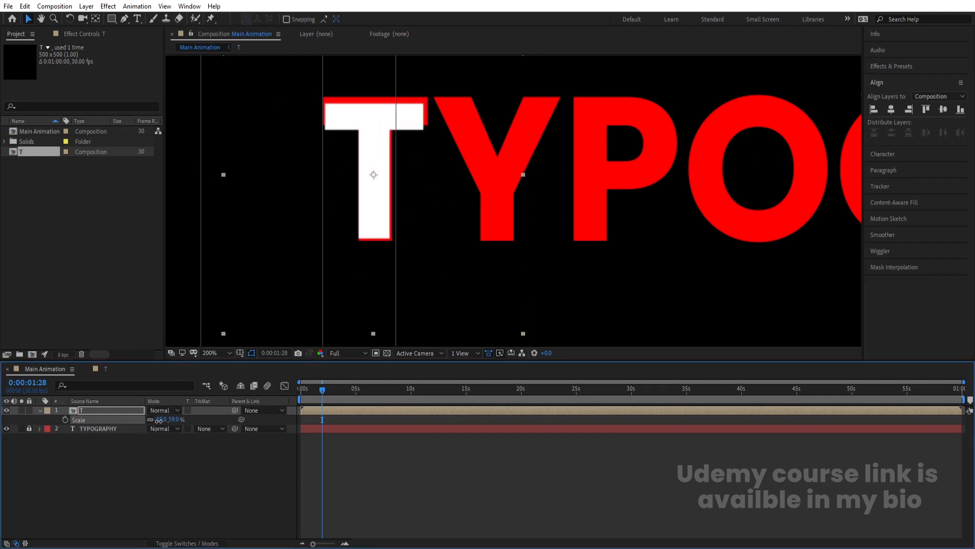
left_click_drag(162, 419, 160, 420)
left_click_drag(377, 209, 377, 203)
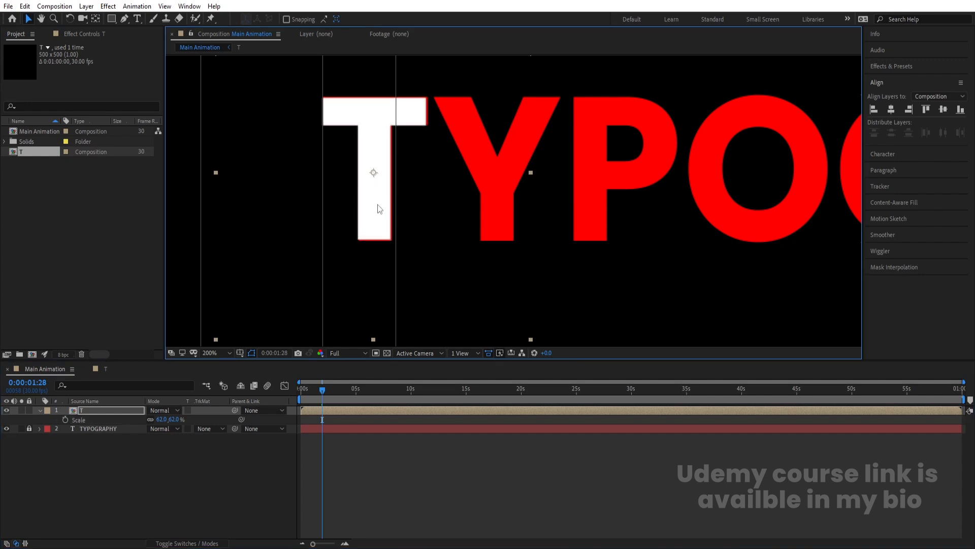
Duplicate the T layer and place the copy over the Y of TYPOGRAPHY
key("comma")
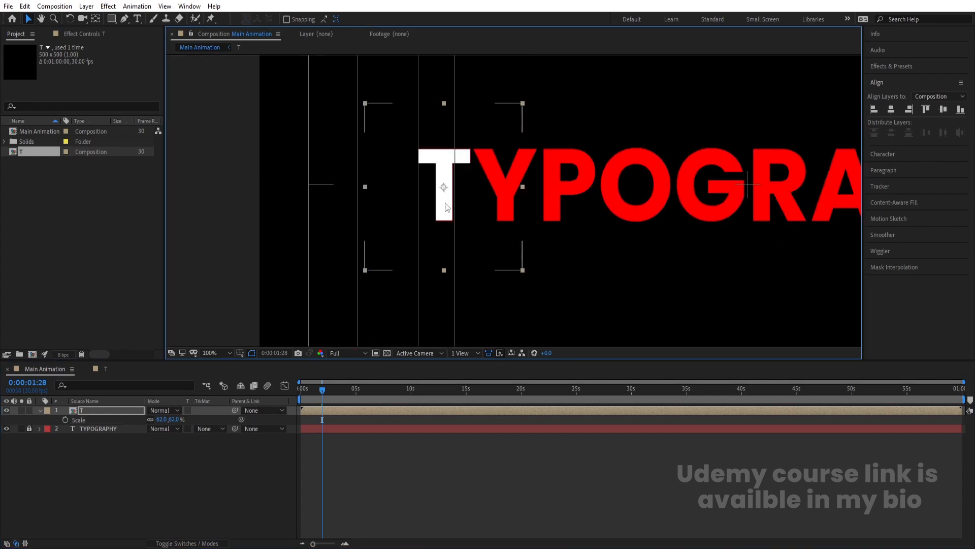
key("ctrl+d")
left_click_drag(441, 199, 504, 198)
key("Return")
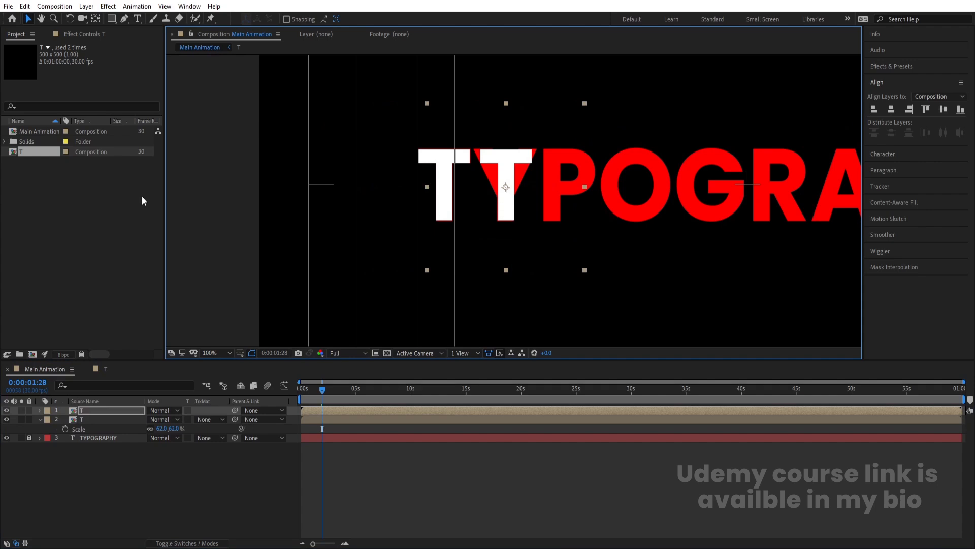
Duplicate the T composition in the project, rename the copy as Y, and open it
left_click(20, 151)
key("ctrl+d")
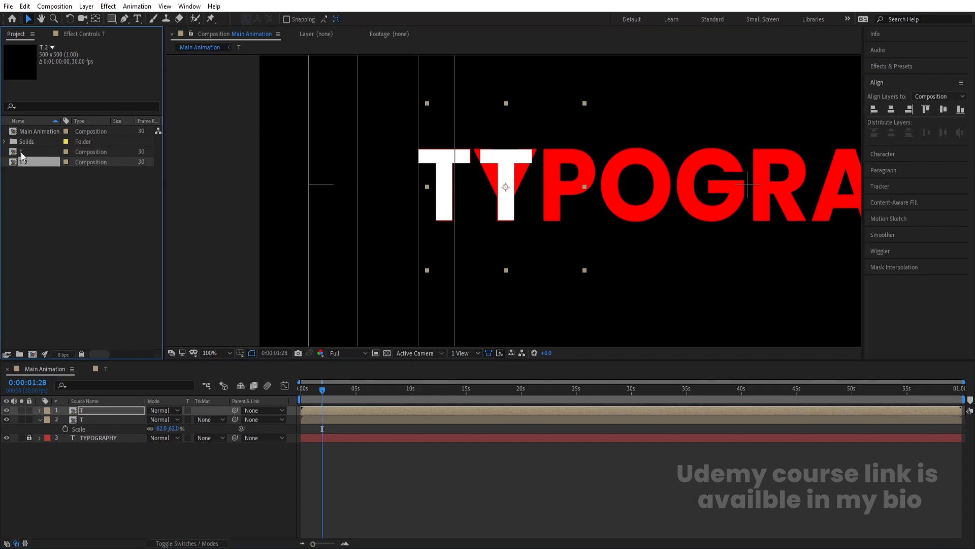
key("Return")
type("Y")
key("Return")
double_click(22, 161)
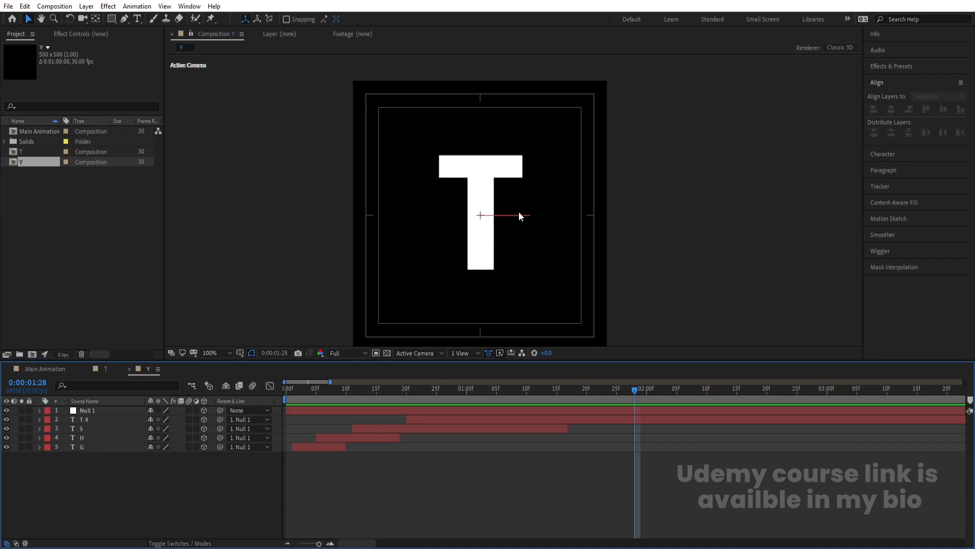
Replace the letter T with Y in the Y composition and centre the letter horizontally in the frame
double_click(487, 195)
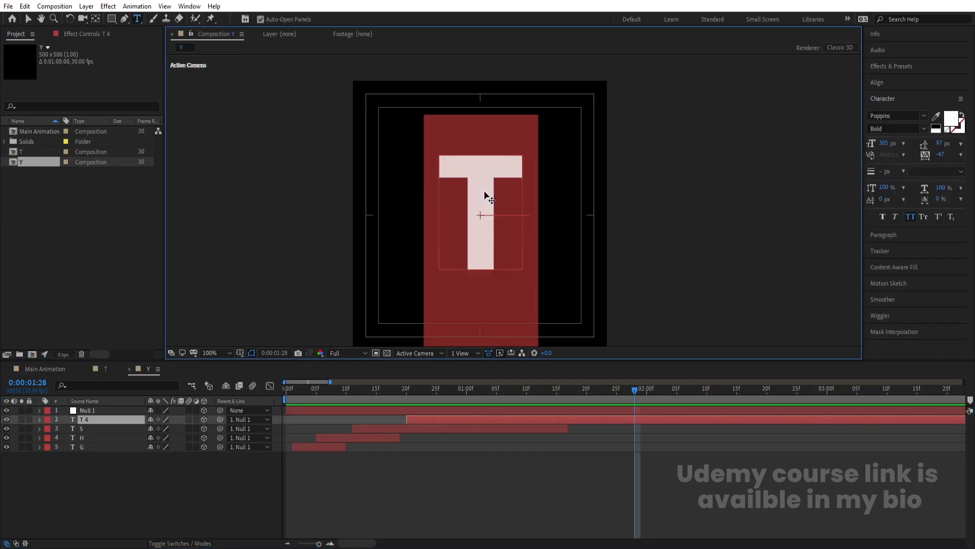
type("Y")
left_click(107, 488)
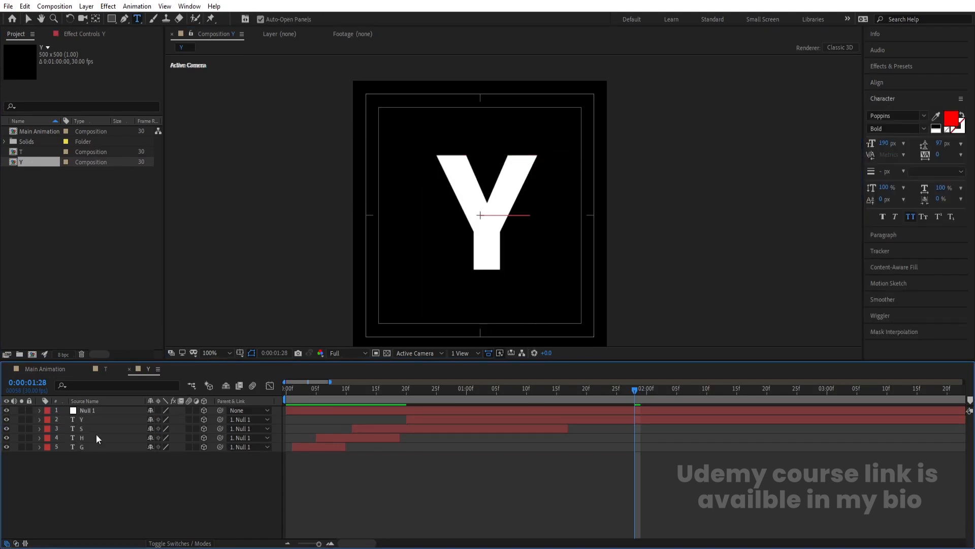
left_click(87, 421)
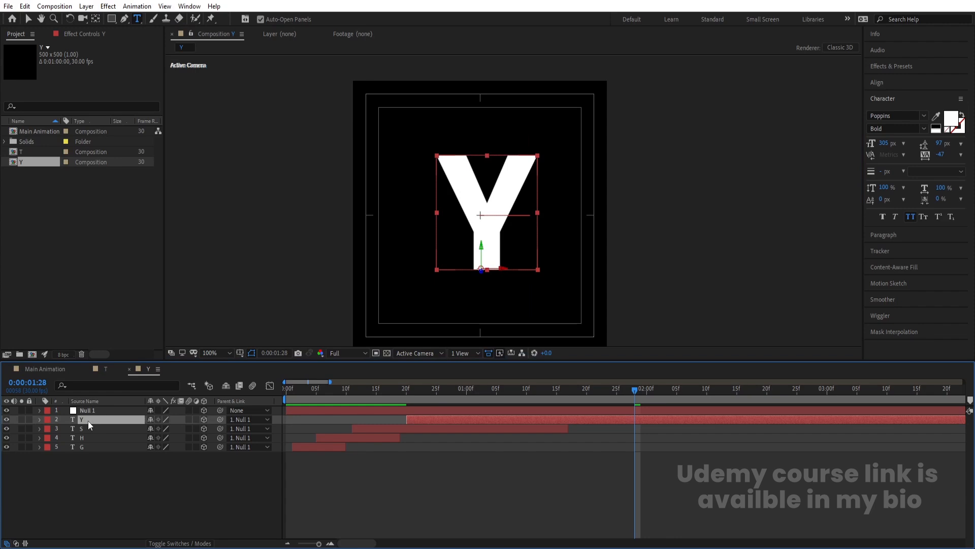
key("Return")
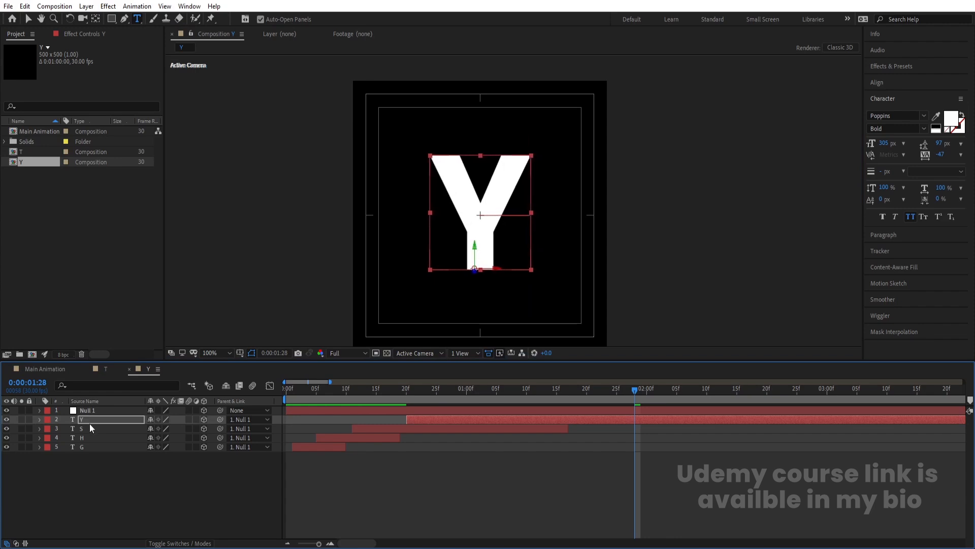
In Main Animation, replace the source of the T copy over the second letter with the Y composition
left_click(57, 370)
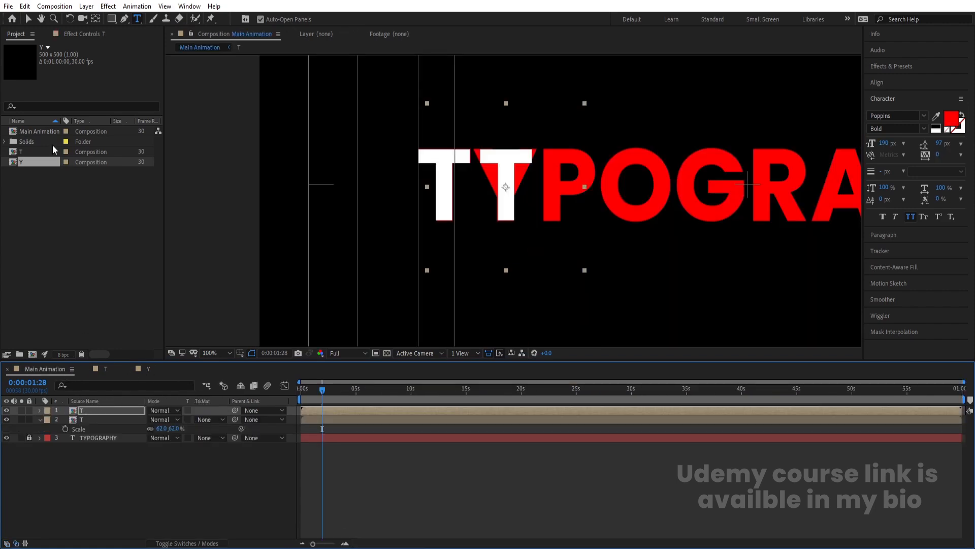
key("Return")
left_click_drag(31, 163, 117, 411)
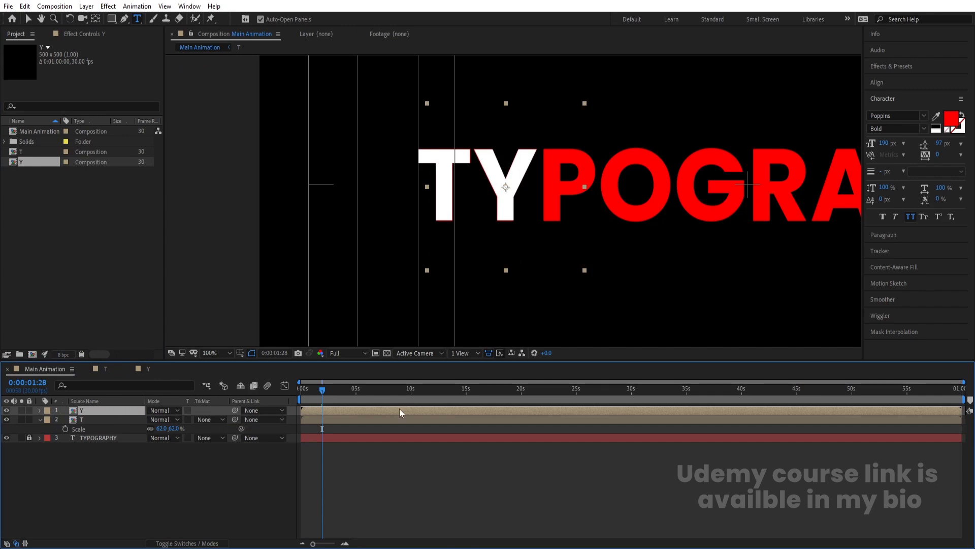
Duplicate the Y composition in the project, rename the copy as P, and open it
left_click(28, 166)
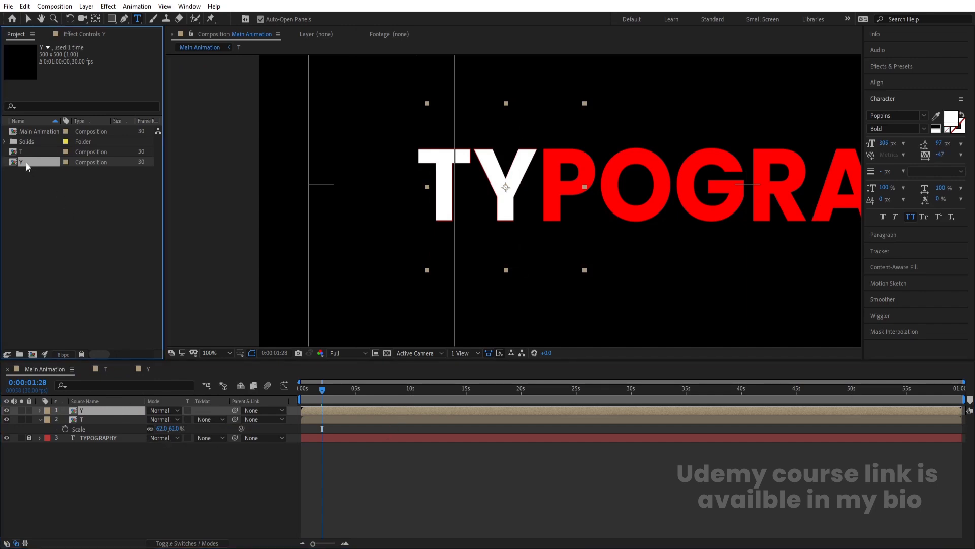
key("ctrl+d")
key("Return")
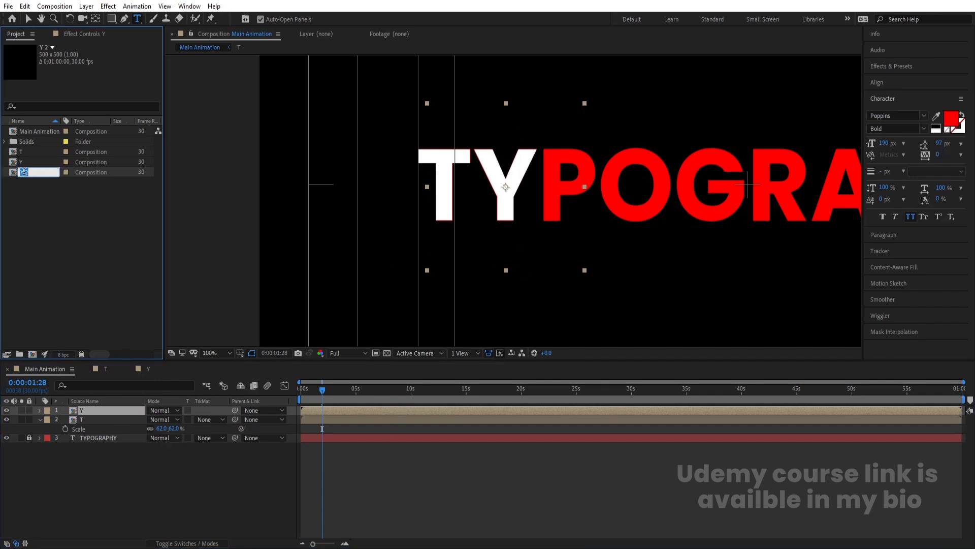
key("Return")
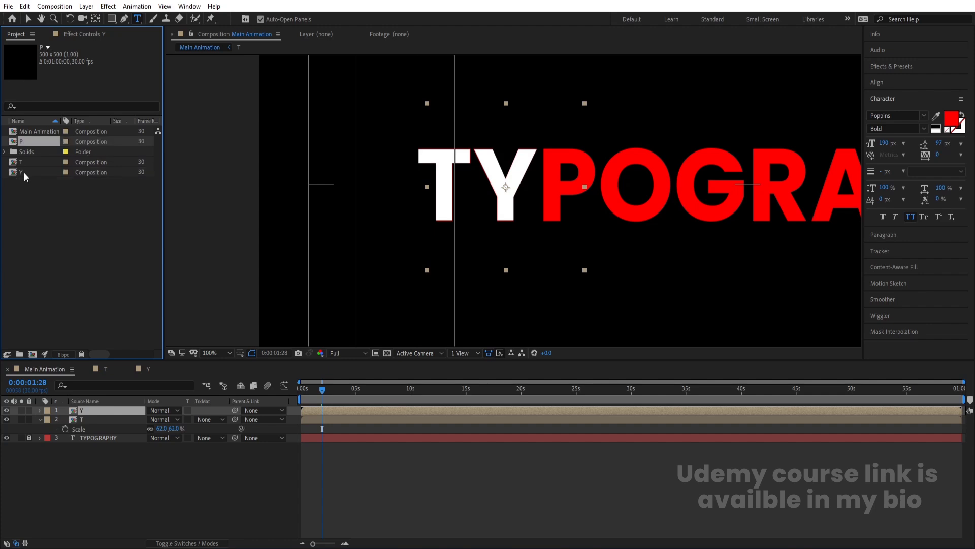
double_click(39, 144)
Replace the letter Y with P in the P composition and nudge the letter to the horizontal centre
double_click(518, 180)
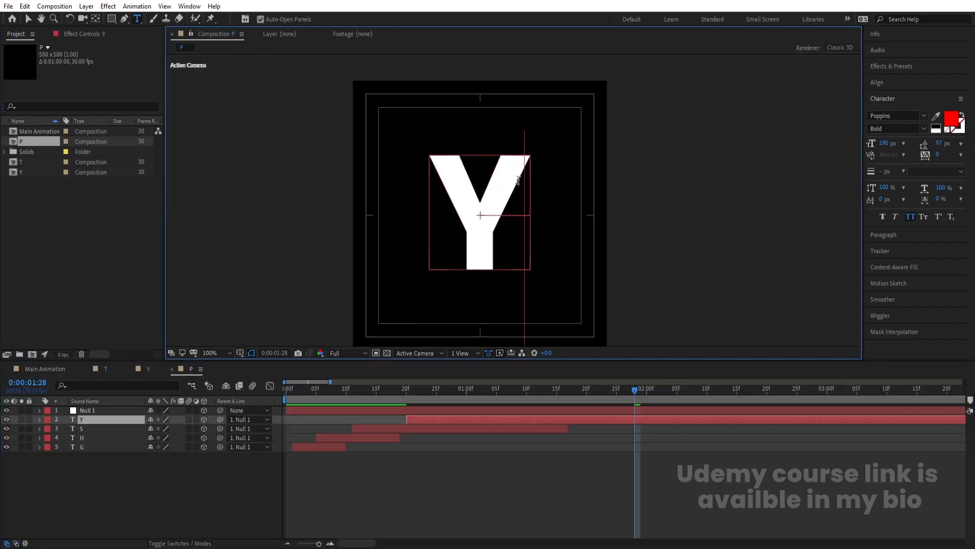
type("P")
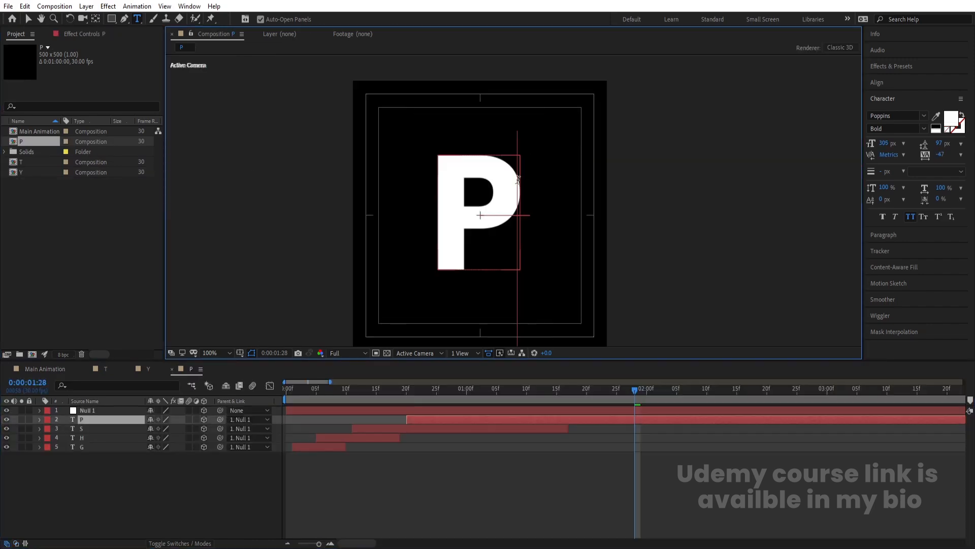
left_click(93, 422)
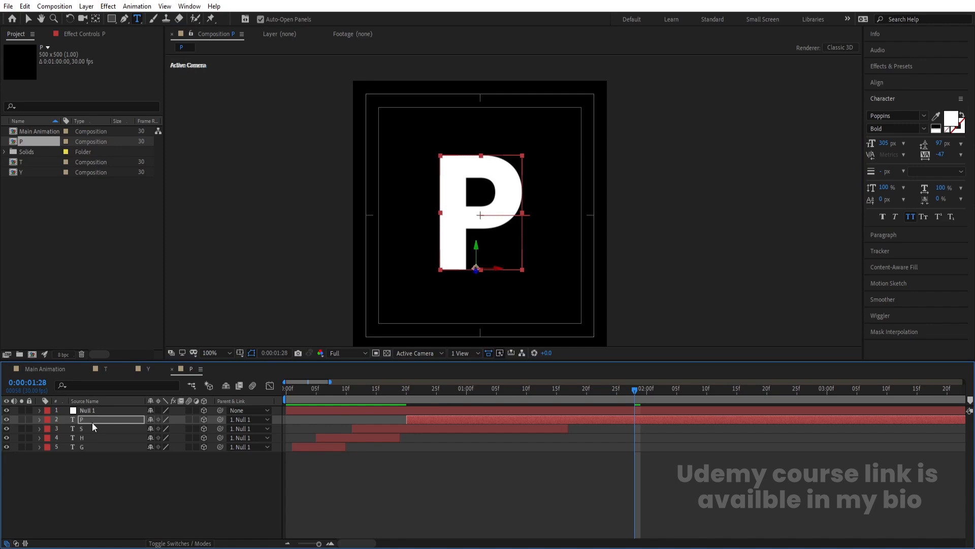
key("Right")
key("Right")
key("Right")
In Main Animation, place a duplicate of the Y layer over the first P of TYPOGRAPHY and replace its source with the P composition
left_click(63, 369)
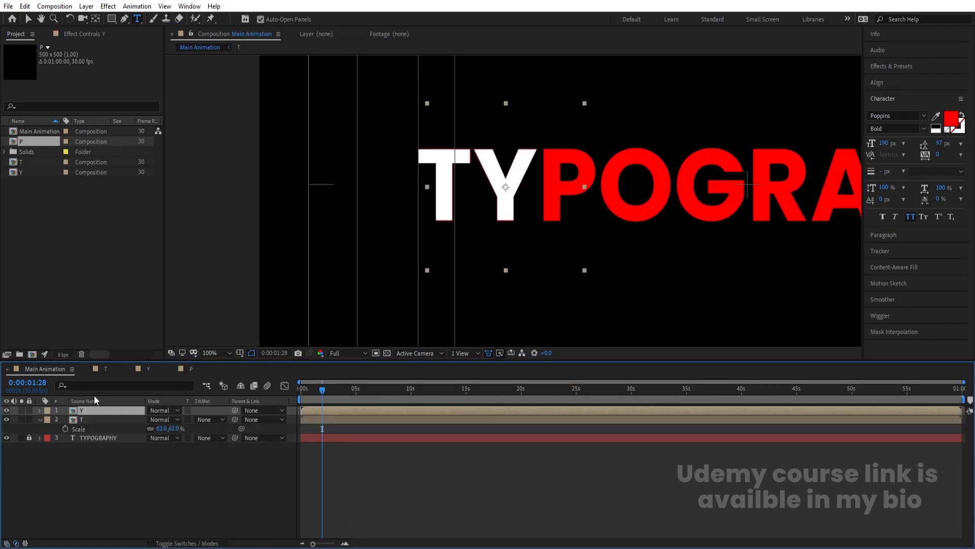
key("ctrl+d")
key("v")
left_click_drag(514, 194, 563, 190)
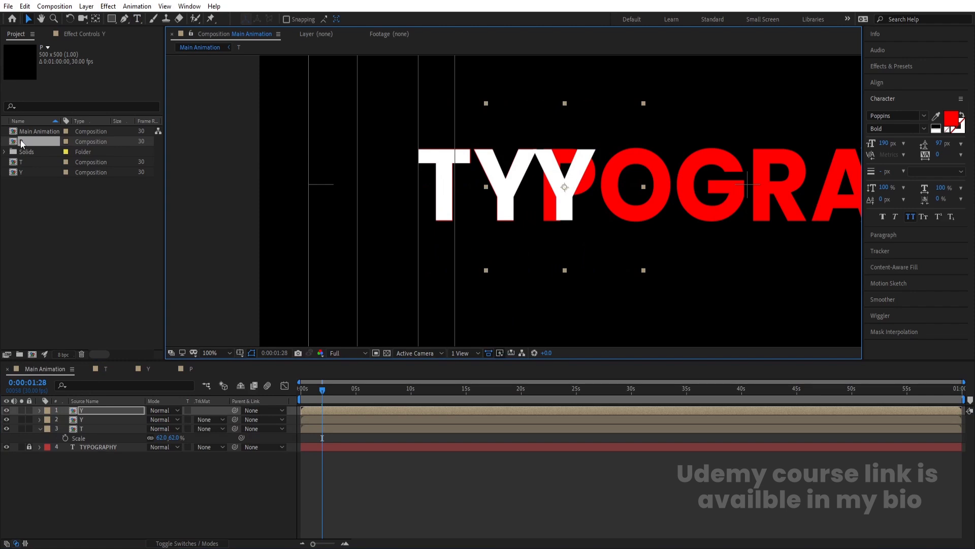
left_click_drag(22, 143, 104, 410)
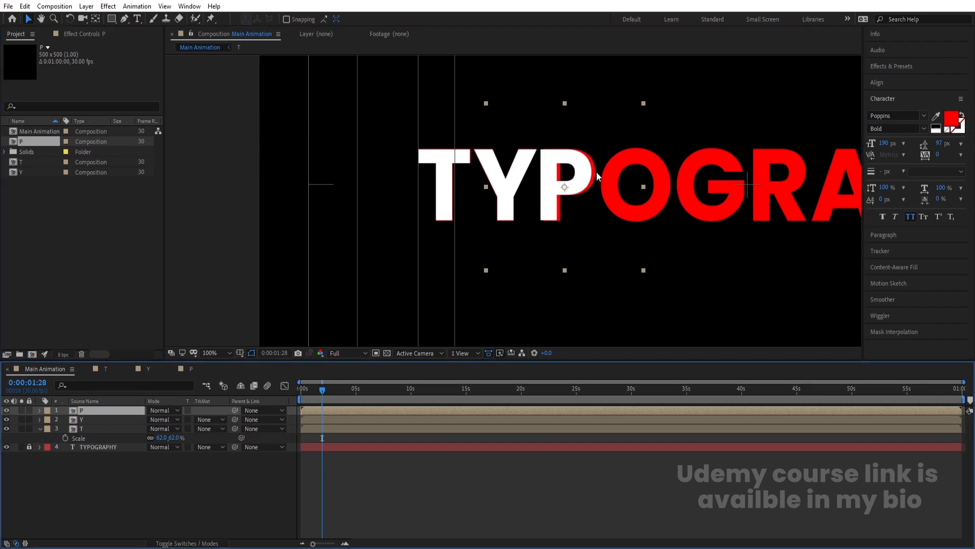
Place a copy of the P layer over the O of TYPOGRAPHY and open a duplicate of the P composition renamed as O
left_click_drag(583, 165, 455, 187)
key("ctrl+d")
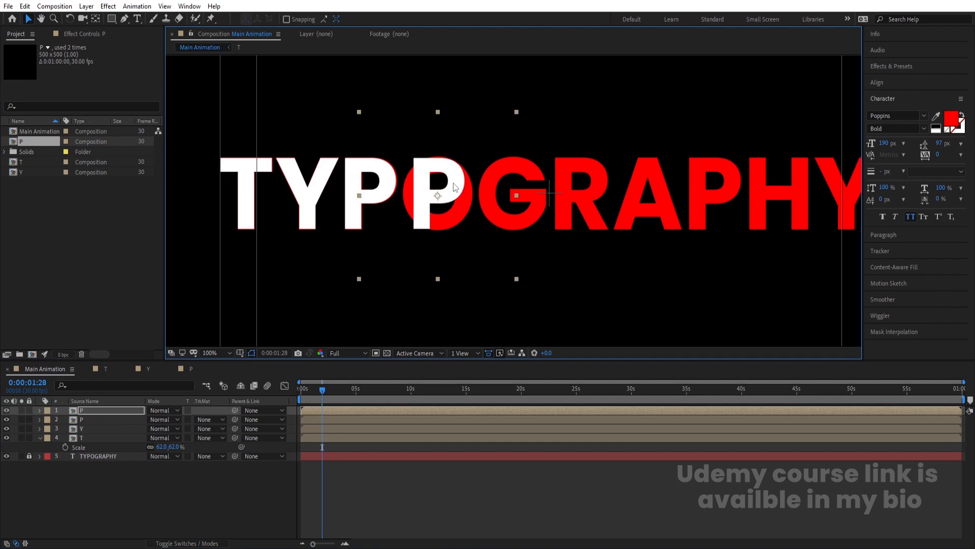
left_click(36, 144)
key("ctrl+d")
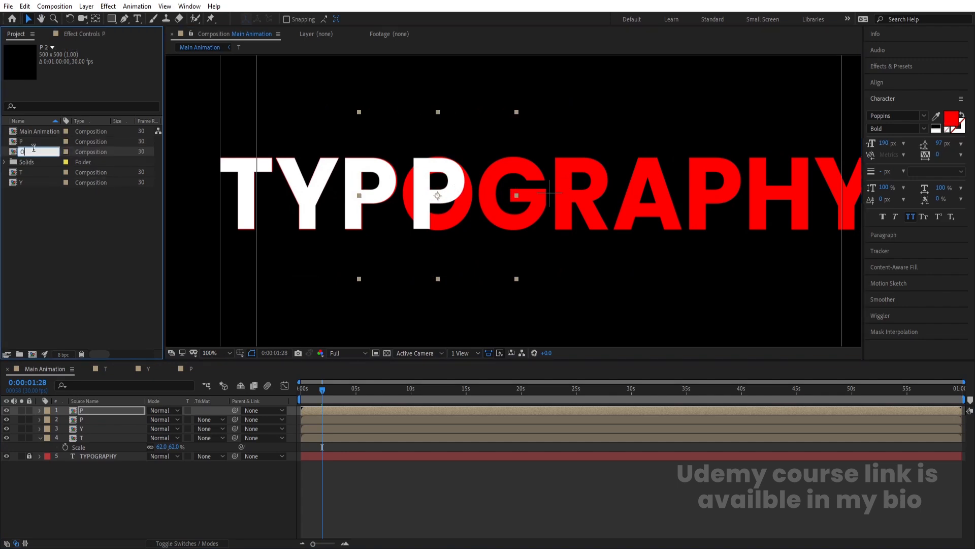
left_click(33, 148)
type("O")
key("Return")
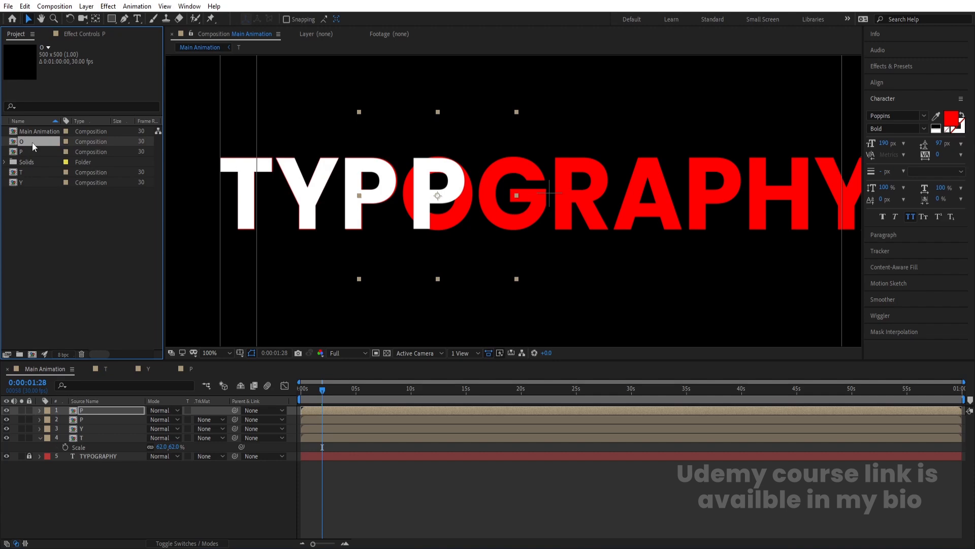
double_click(28, 141)
Replace the letter P with O in the O composition and centre the letter horizontally in the frame
left_click(474, 194)
key("ctrl+t")
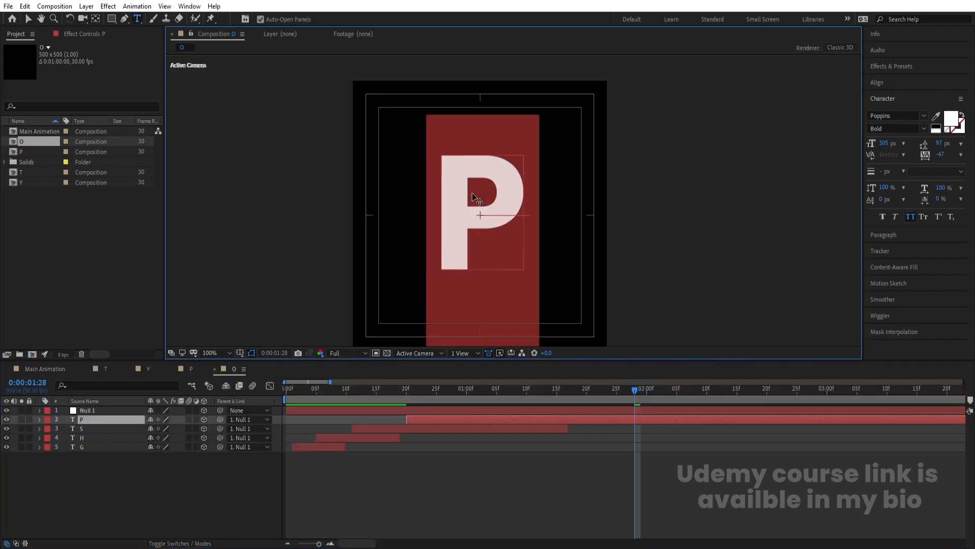
type("O")
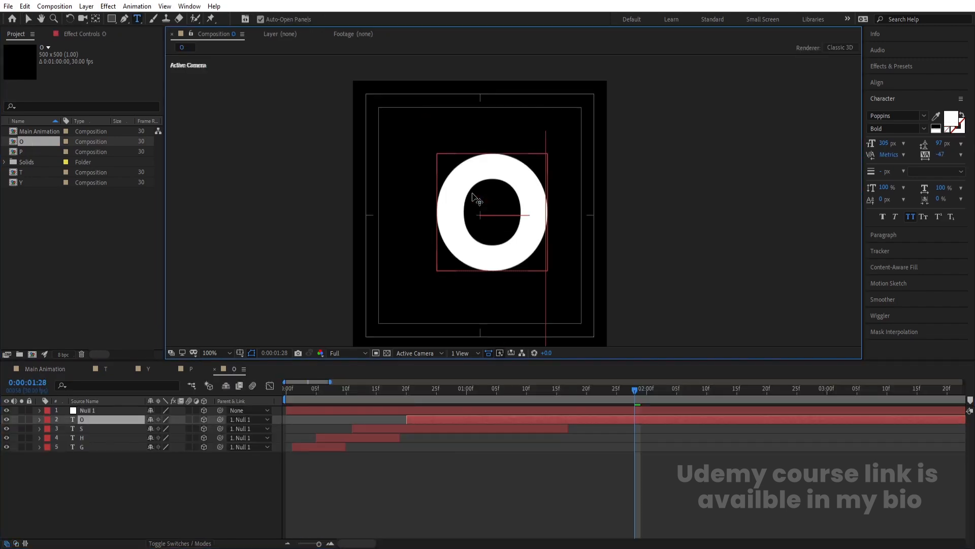
left_click(111, 420)
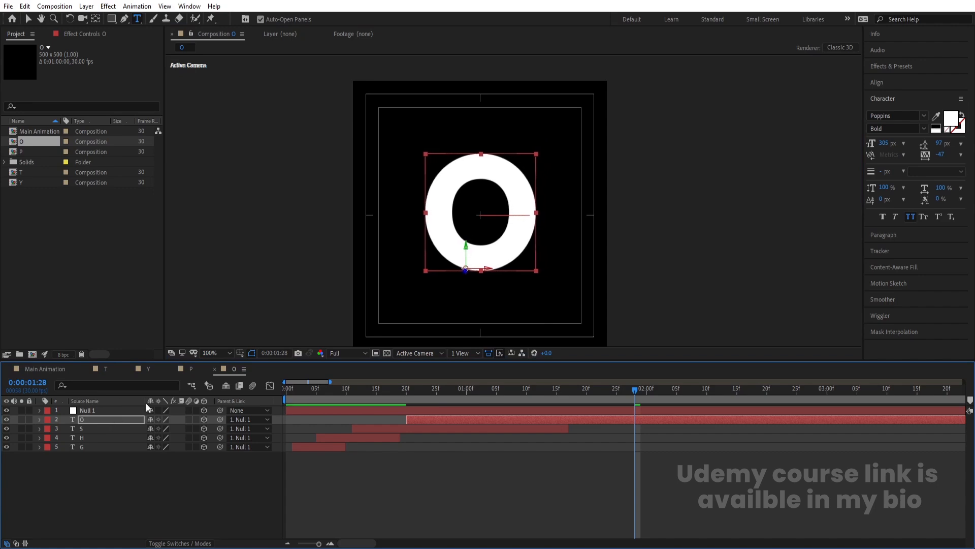
key("Right")
In Main Animation, replace the source of the topmost P layer with the O composition
left_click(45, 368)
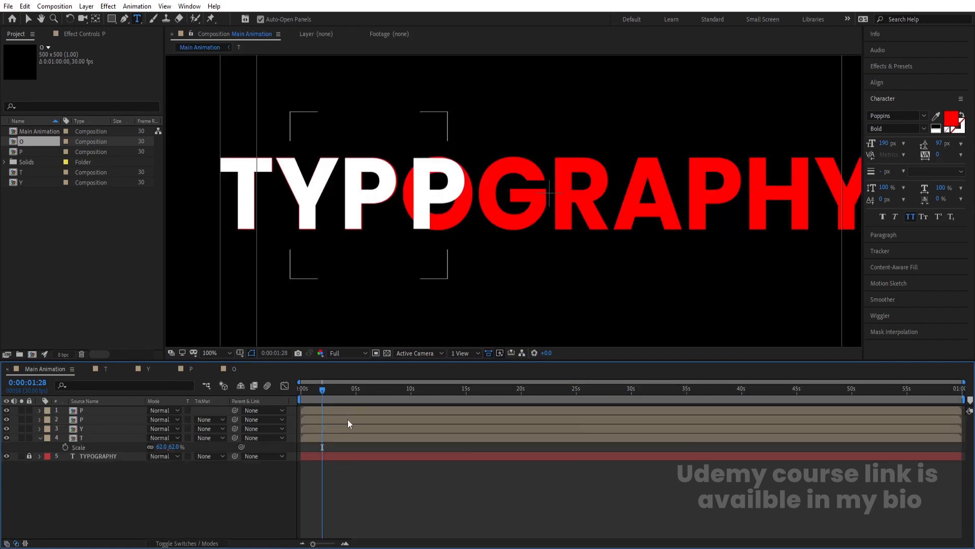
key("Num_Lock")
left_click(336, 411)
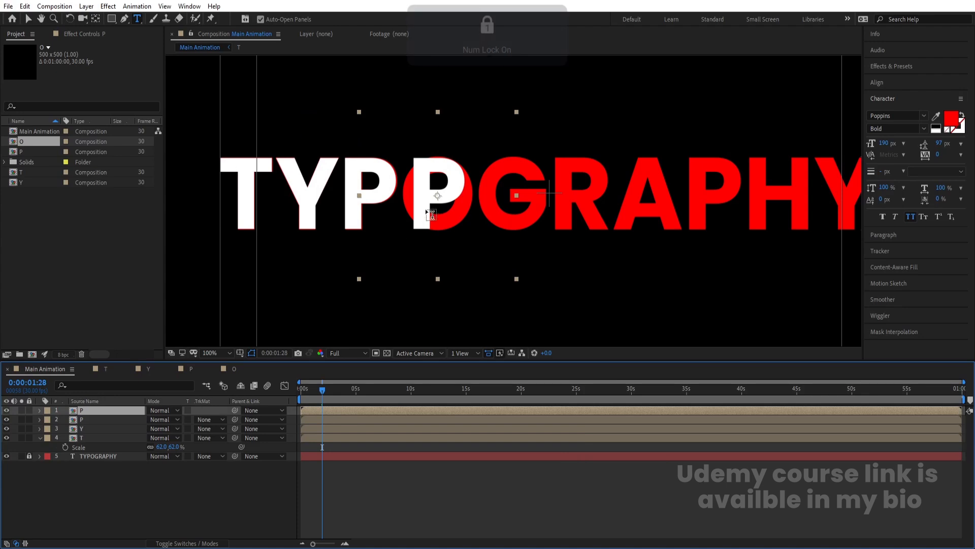
double_click(30, 142)
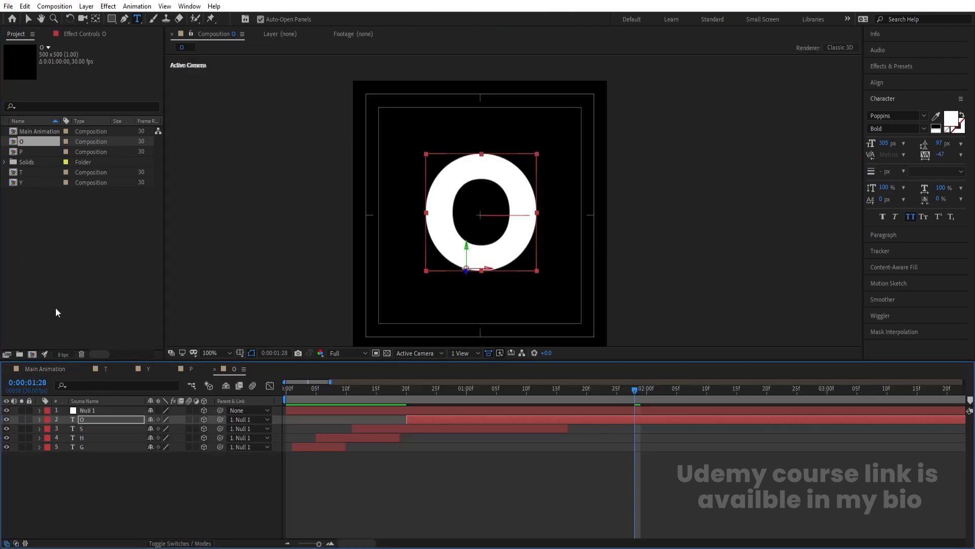
left_click(51, 371)
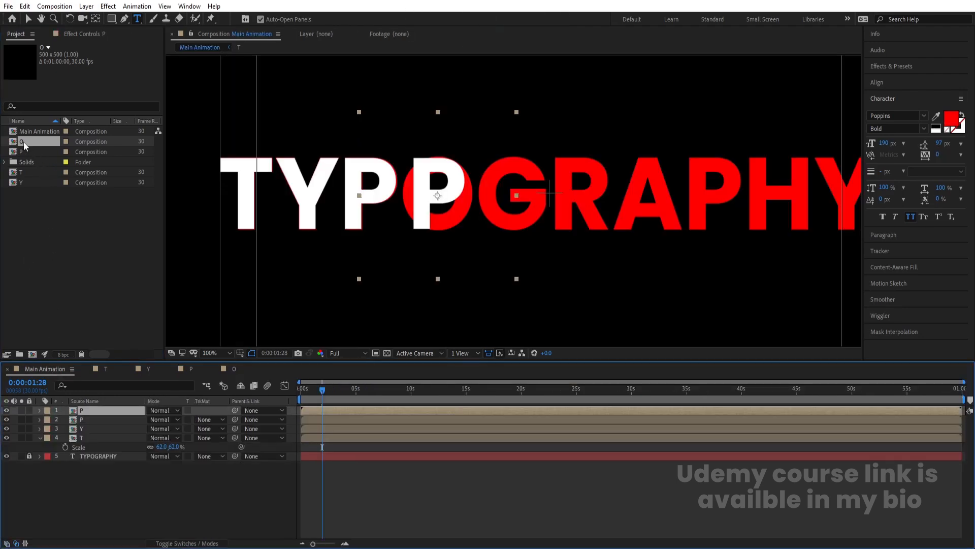
left_click_drag(23, 142, 136, 410)
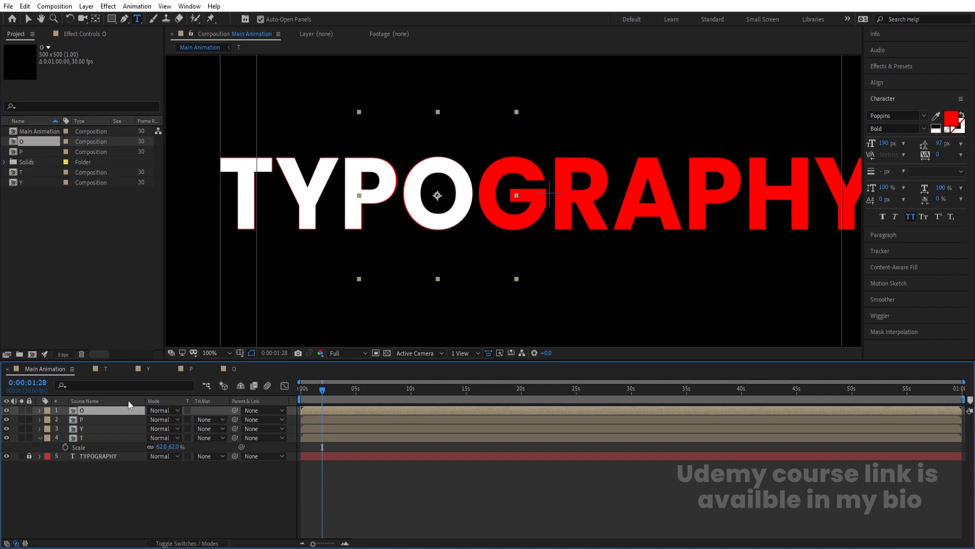
Duplicate the O layer and set the copy's horizontal position to 886.4 so it covers the G of TYPOGRAPHY
key("ctrl+d")
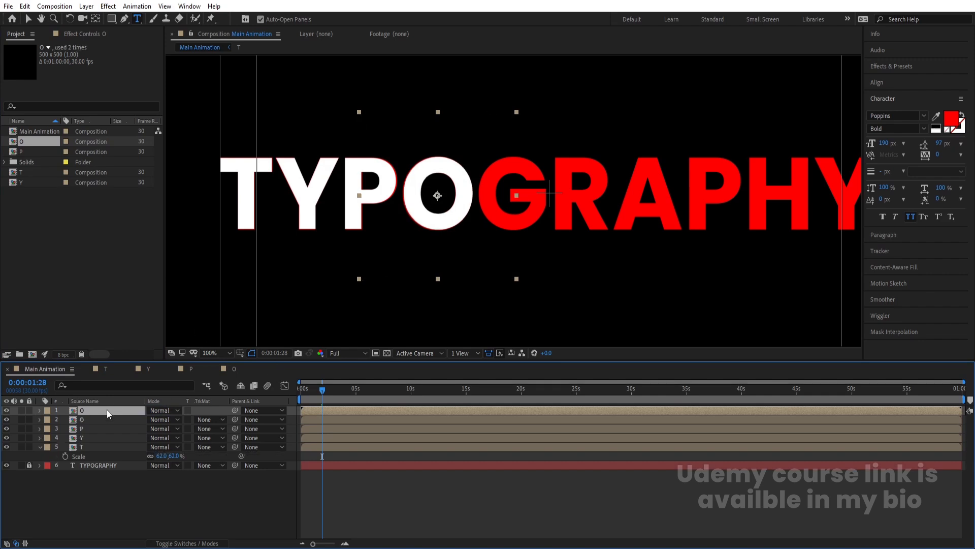
key("p")
left_click_drag(158, 420, 230, 419)
Duplicate the O composition in the project, rename the copy as G, and open it
left_click(22, 142)
key("ctrl+d")
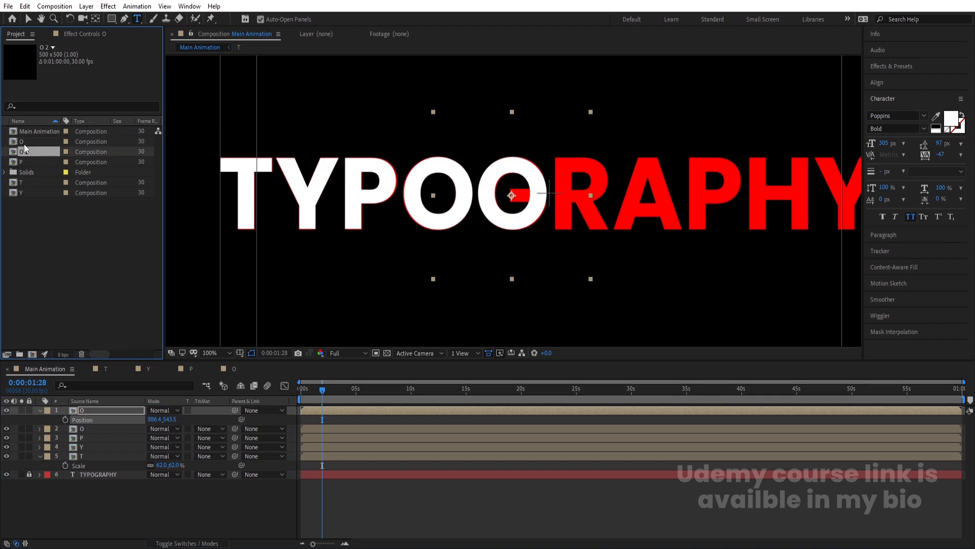
type("G")
key("Return")
double_click(22, 131)
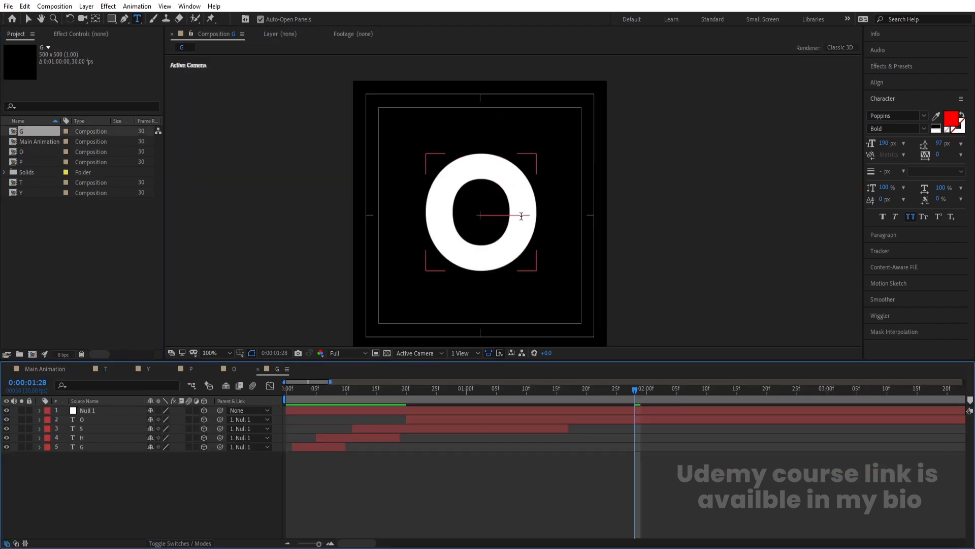
Replace the letter O with G in the large text of the G composition
double_click(493, 238)
type("G")
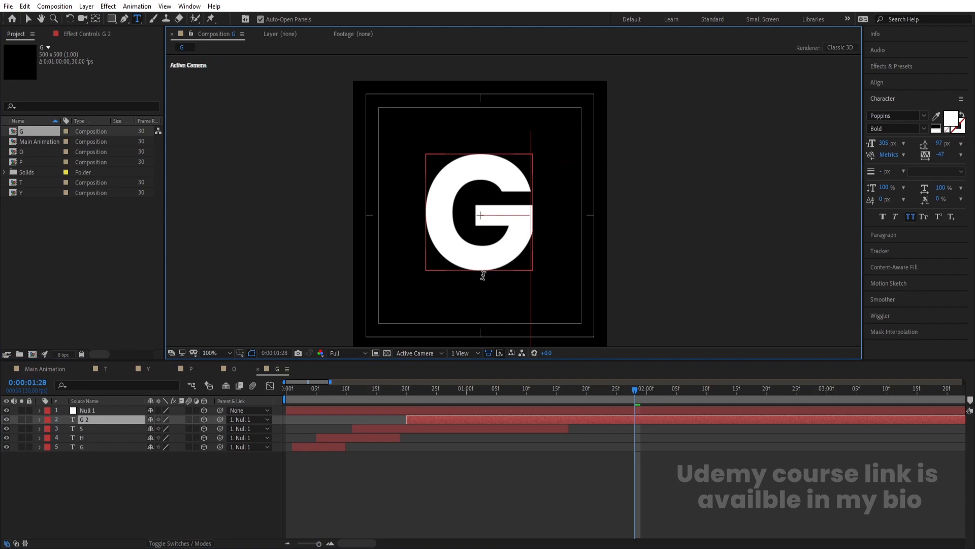
left_click(176, 481)
In Main Animation, replace the source of the topmost O layer with the G composition
left_click(59, 370)
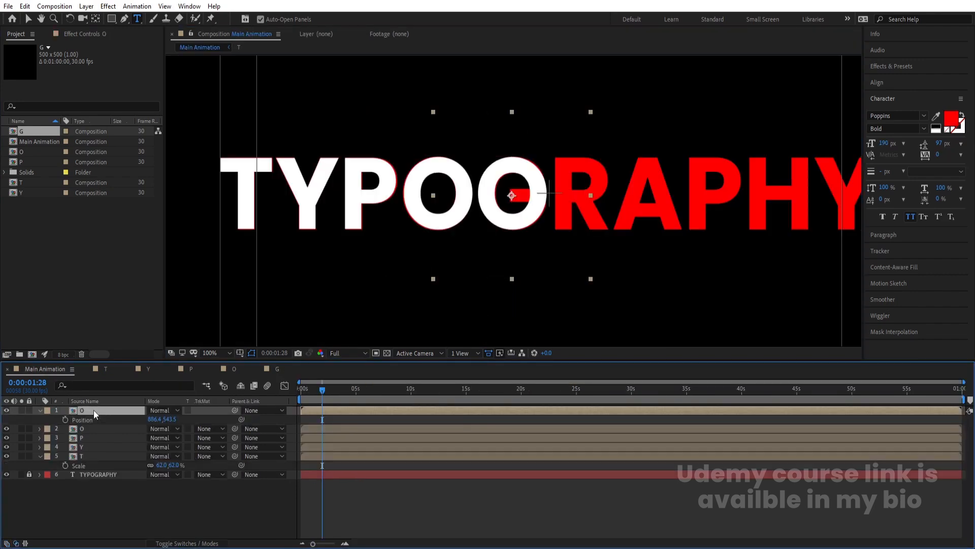
left_click_drag(26, 130, 128, 413)
key("v")
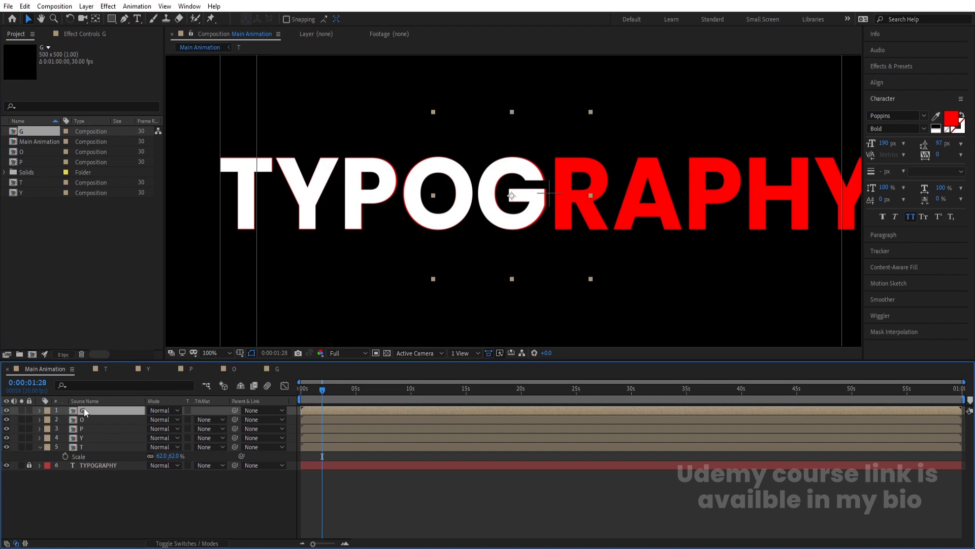
Duplicate the G layer in Main Animation, and duplicate the G composition in the project with the name R
key("ctrl+d")
key("Return")
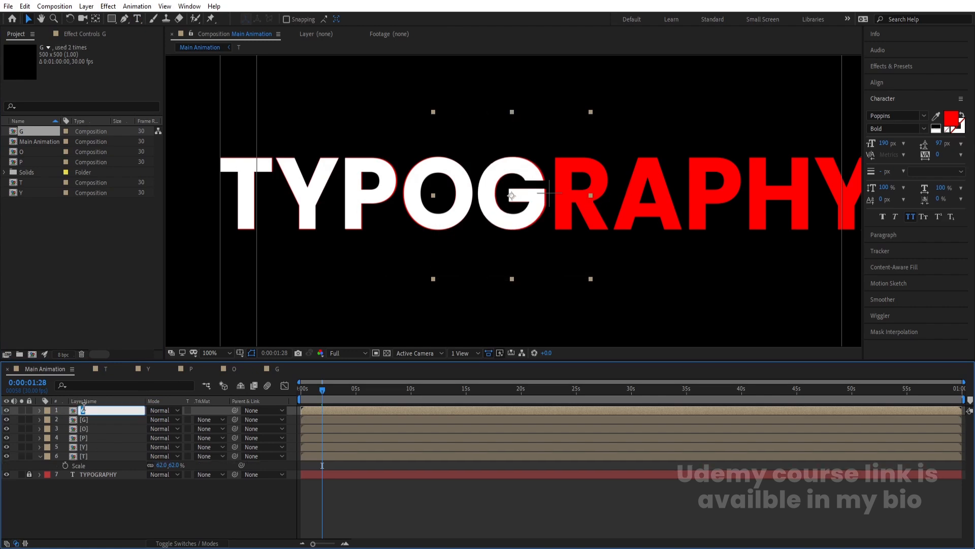
left_click(29, 132)
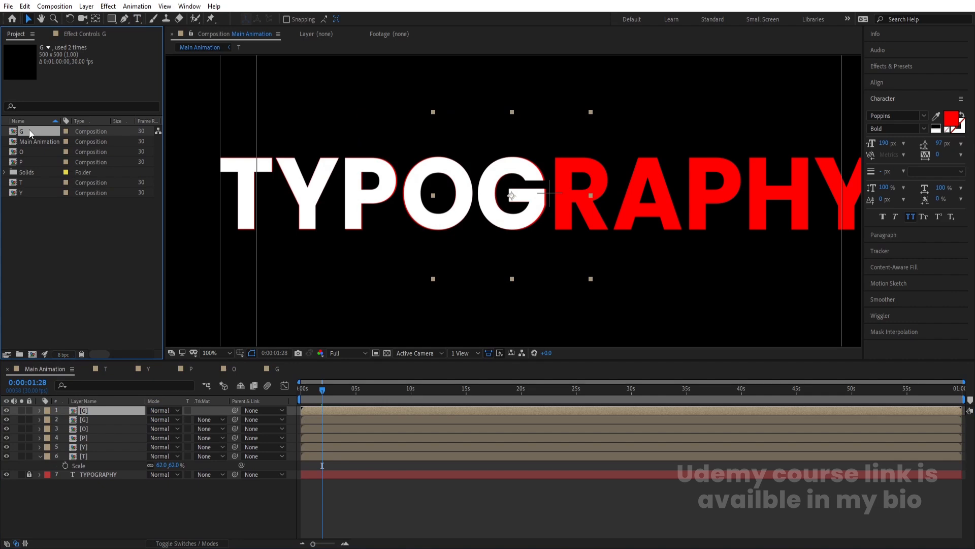
key("ctrl+d")
key("Return")
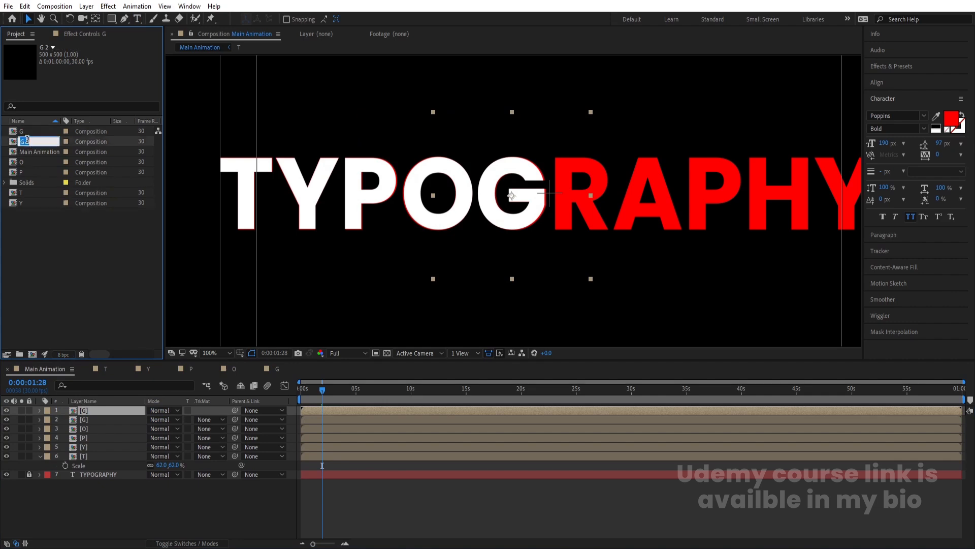
type("R")
key("Return")
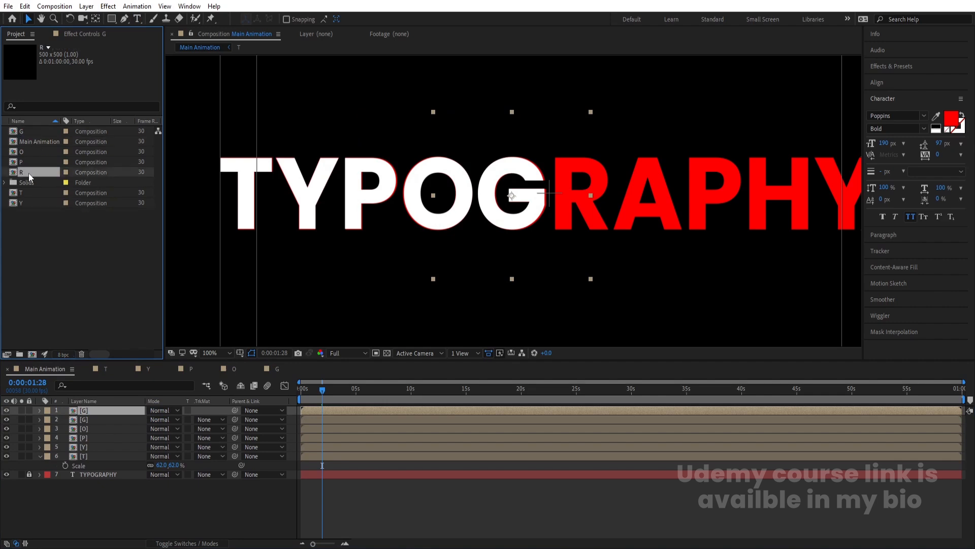
Open the R composition and replace the letter G with R in its large text
double_click(28, 172)
left_click(457, 214)
double_click(452, 214)
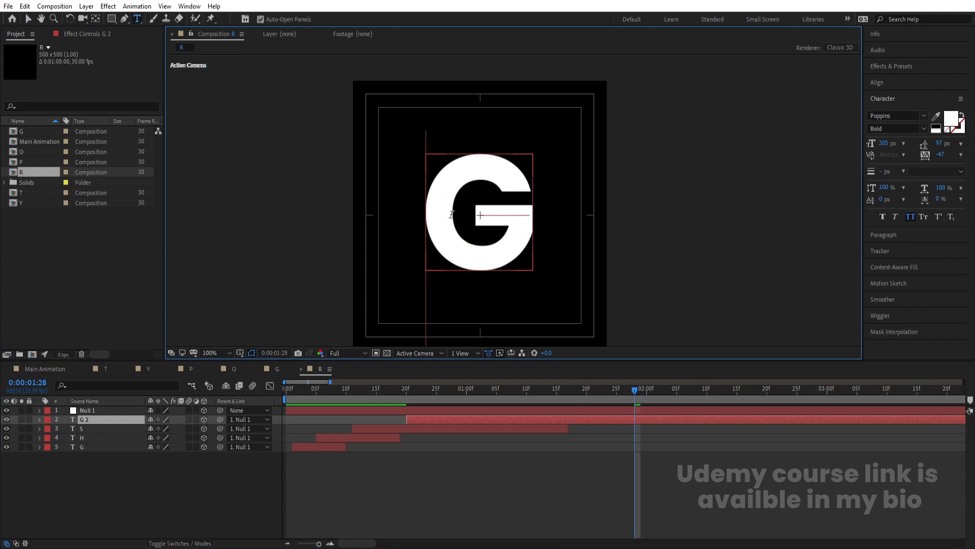
type("R")
left_click(117, 422)
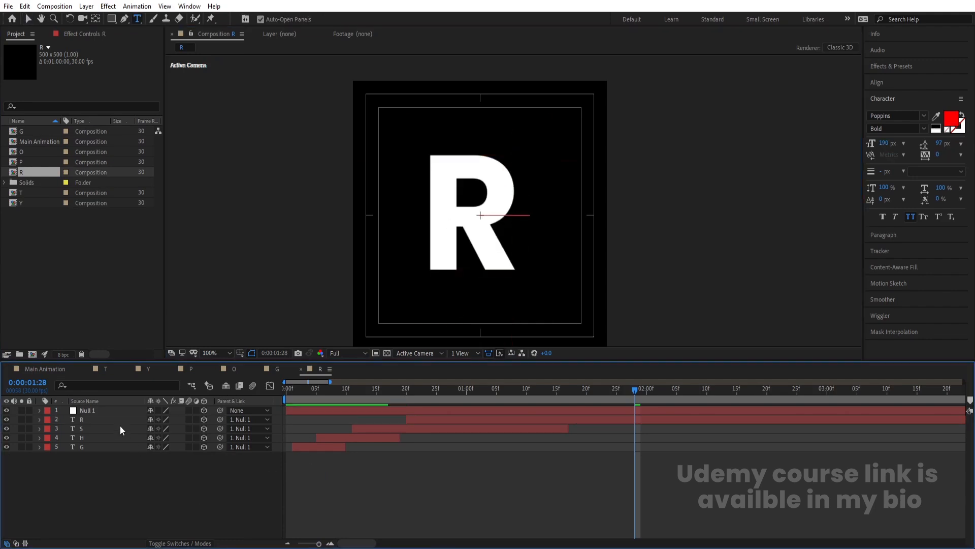
Nudge the R text layer to the right until the letter is centred in the R composition
key("Right")
key("Right")
key("Right")
key("Right")
key("Right")
key("Right")
key("Right")
key("Right")
key("Right")
key("Right")
key("Right")
key("Right")
key("Right")
key("Right")
key("Right")
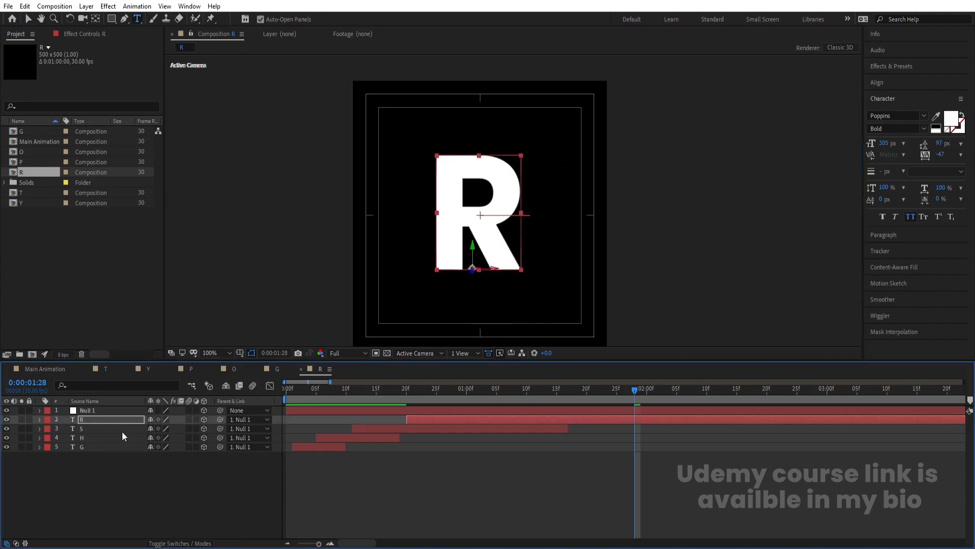
key("Right")
key("Right")
key("Right")
key("Right")
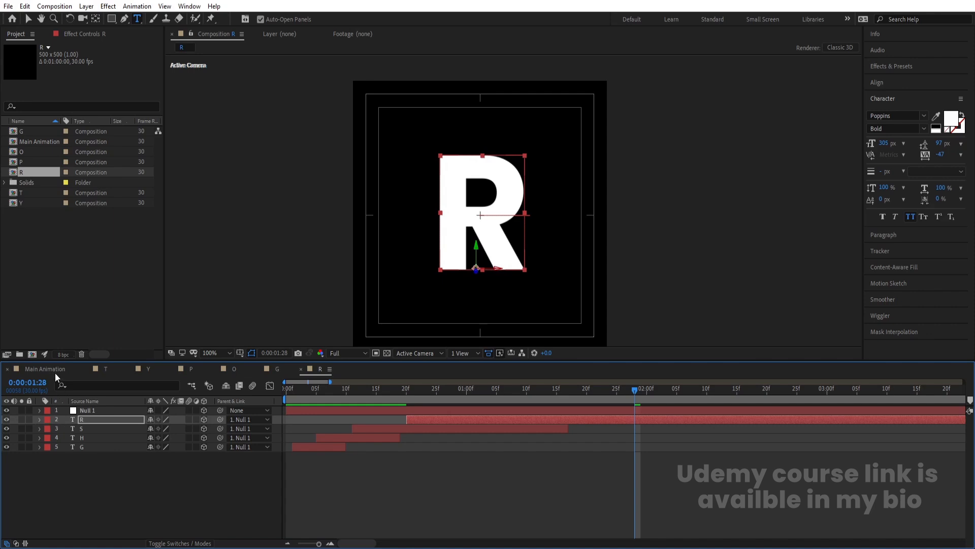
In Main Animation, move the topmost G layer over the R of TYPOGRAPHY and replace its source with the R composition
left_click(55, 373)
key("v")
left_click_drag(504, 214, 573, 220)
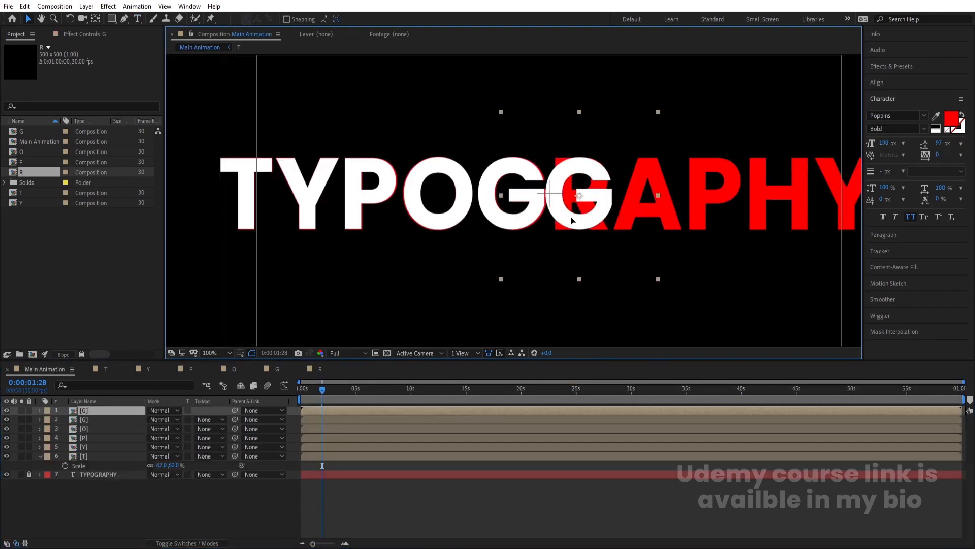
left_click_drag(99, 407, 99, 409)
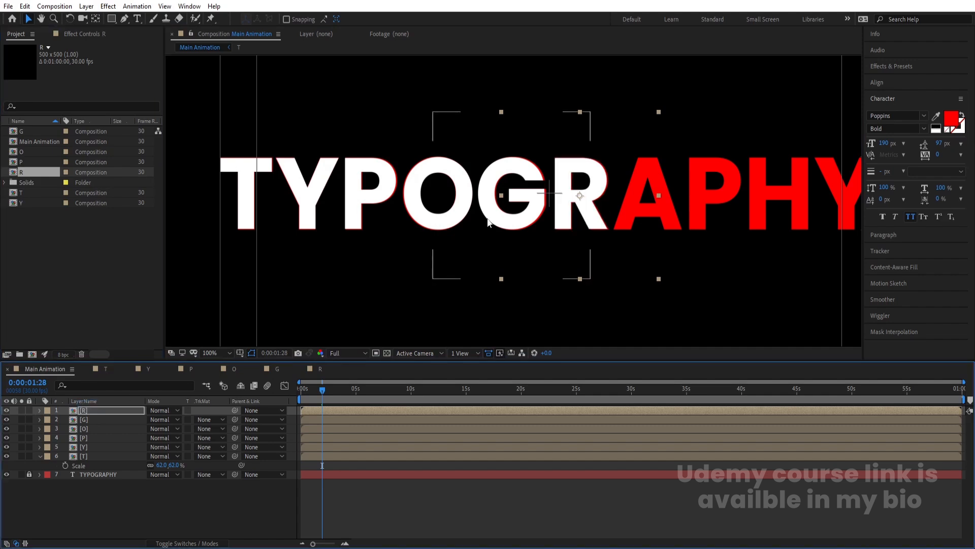
Duplicate the R composition in the project, rename the copy as A, and open it
left_click(28, 176)
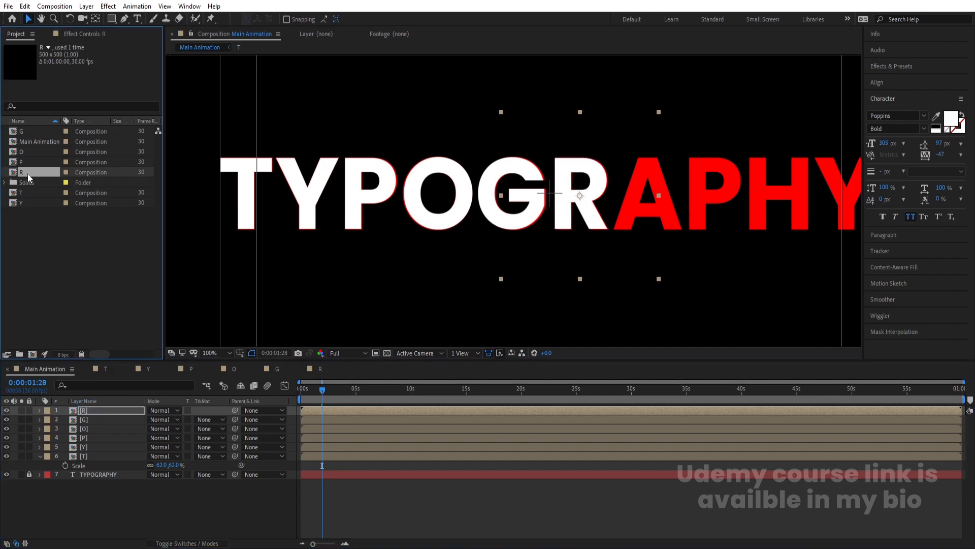
key("ctrl+d")
key("Return")
key("Return")
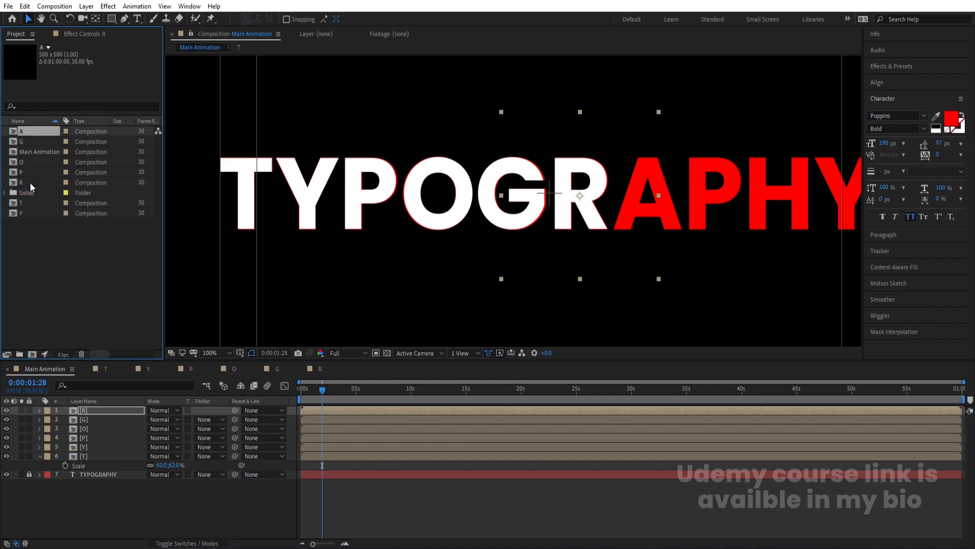
double_click(25, 133)
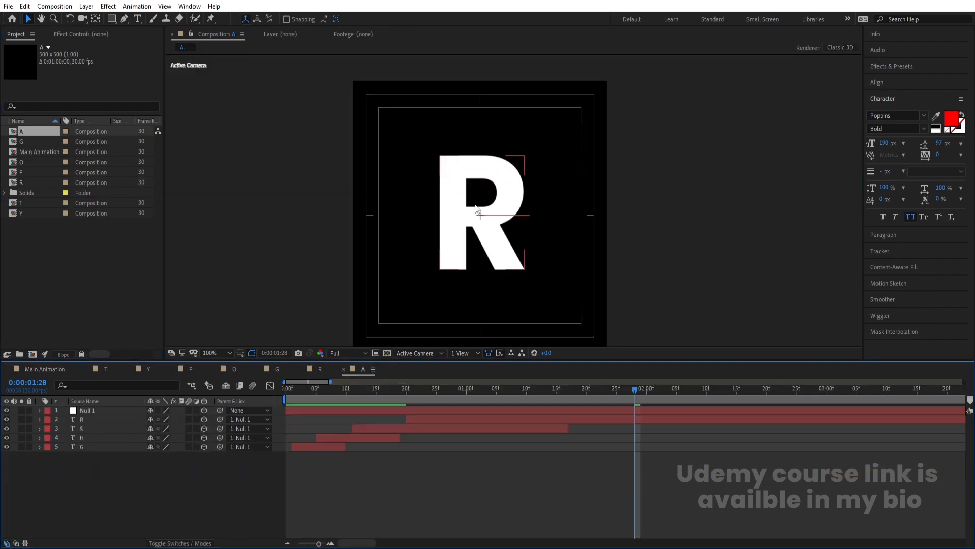
Replace the letter R with A in the large text of the A composition
double_click(458, 197)
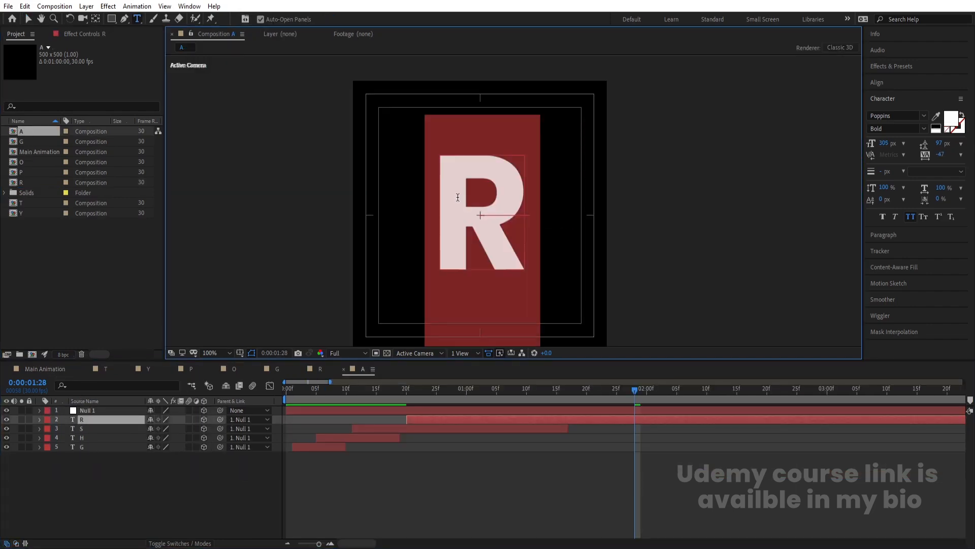
type("A")
left_click(58, 364)
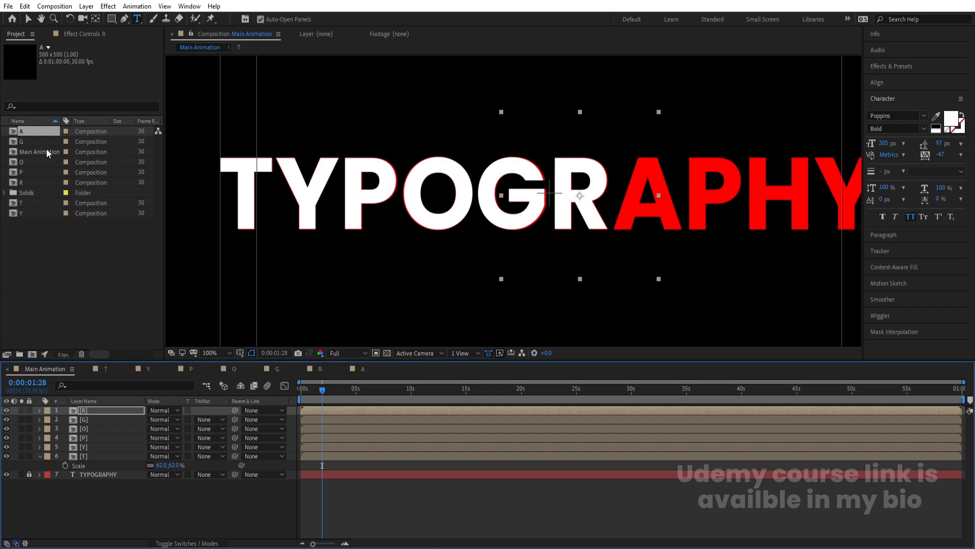
In the A composition, nudge the A text layer to the left until the letter is centred
left_click(360, 371)
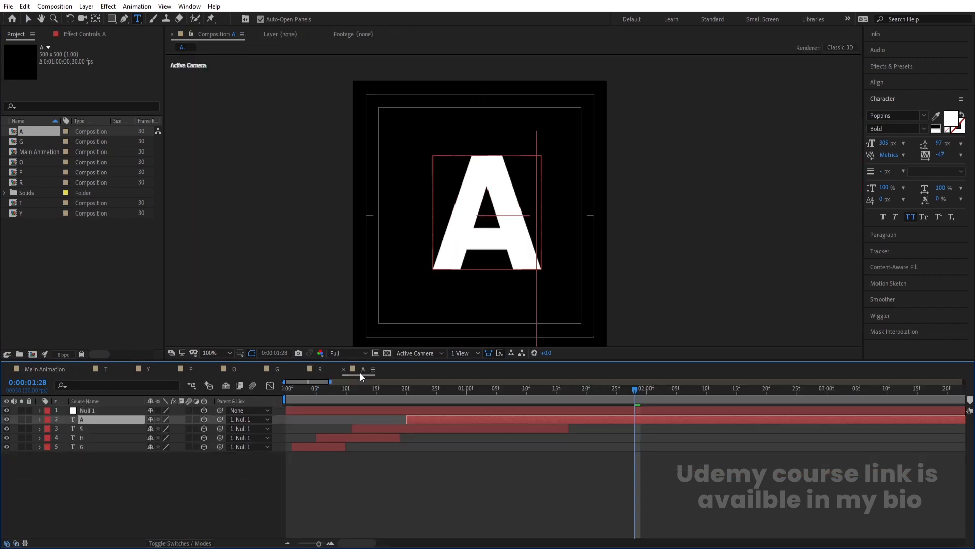
key("Left")
key("Left")
key("Left")
key("Left")
key("Left")
key("Left")
key("Left")
key("Left")
key("Left")
key("Left")
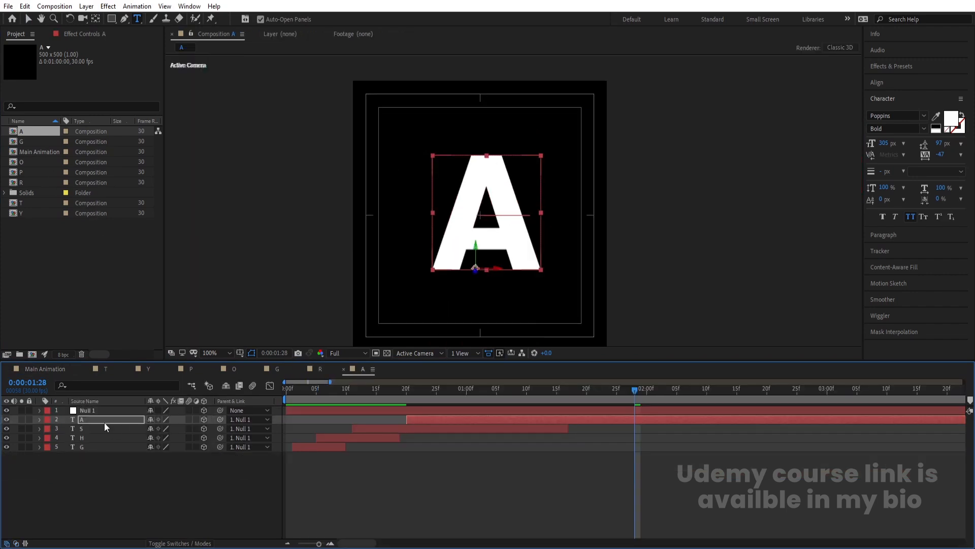
key("Left")
key("Left")
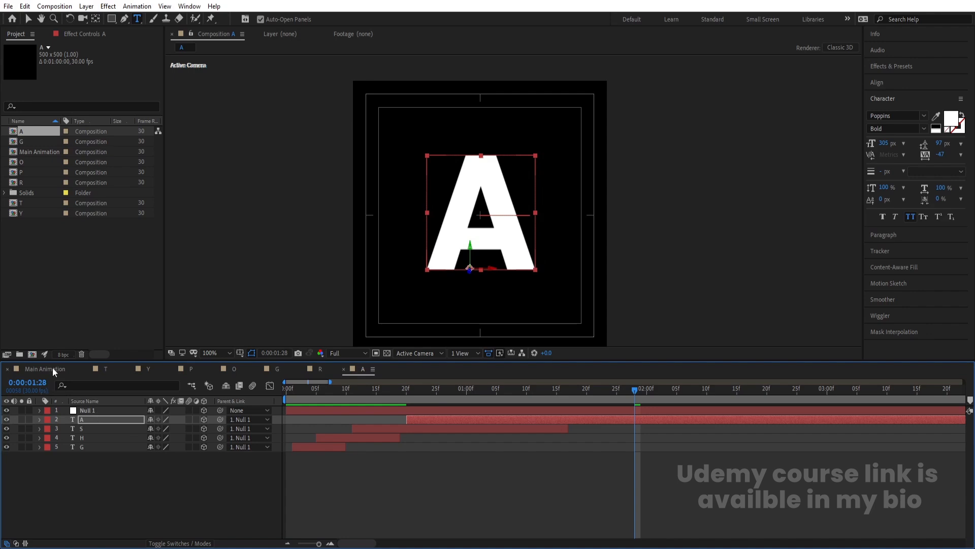
Duplicate the R layer in Main Animation and move the copy over the A of TYPOGRAPHY
left_click(52, 369)
key("v")
left_click(89, 411)
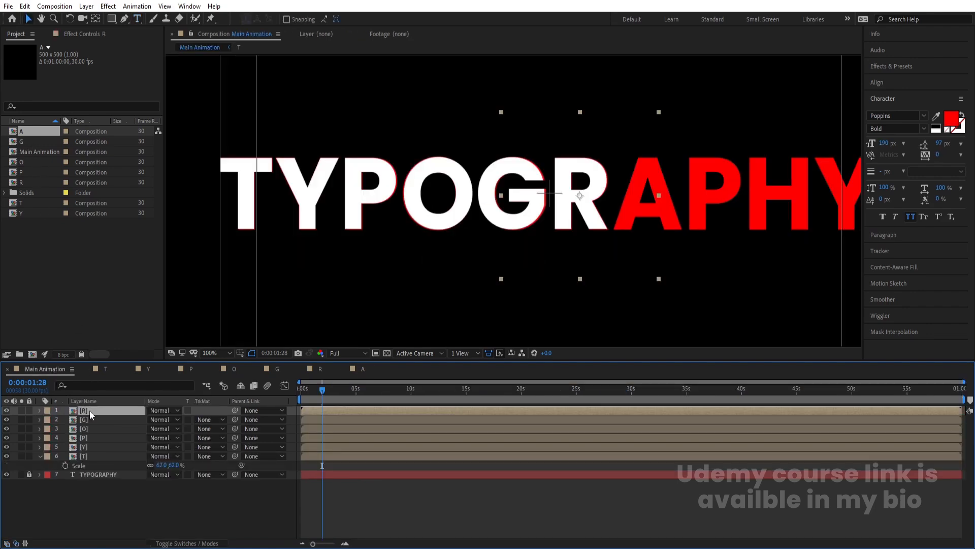
key("ctrl+d")
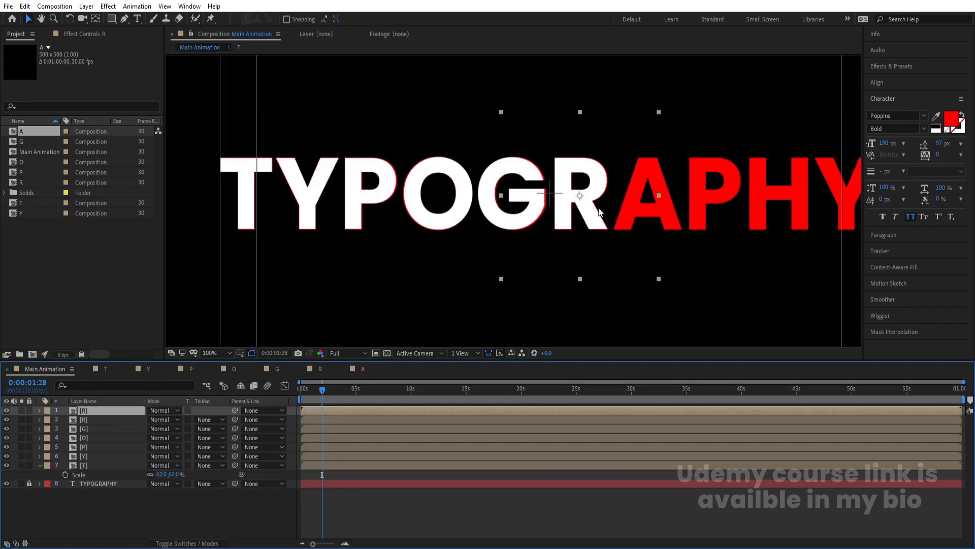
left_click_drag(568, 213, 410, 217)
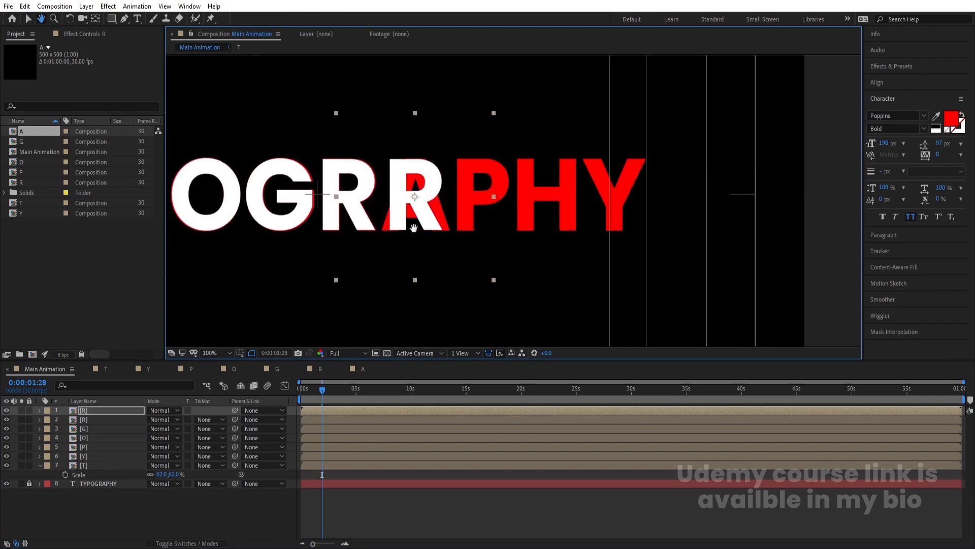
Replace the source of the topmost R layer with the A composition
left_click(39, 133)
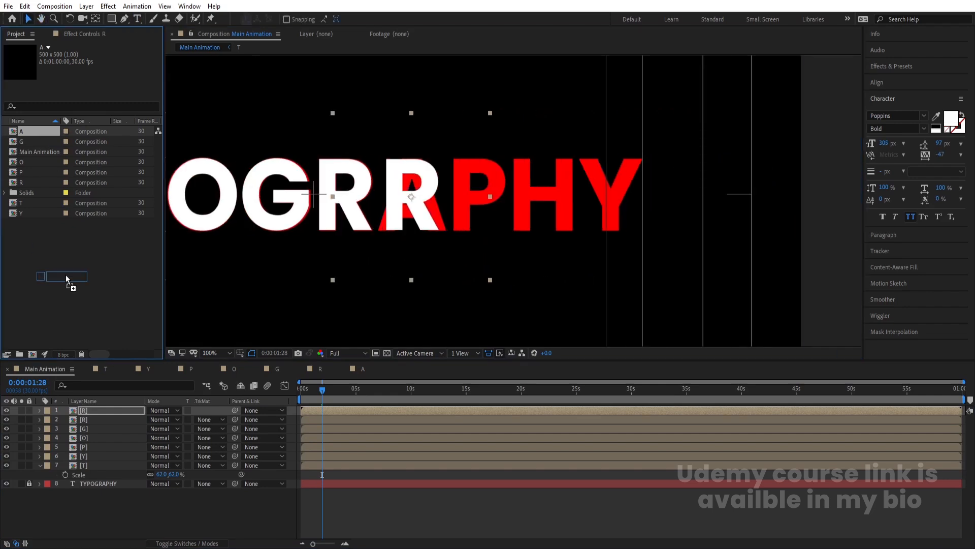
left_click_drag(65, 275, 111, 413)
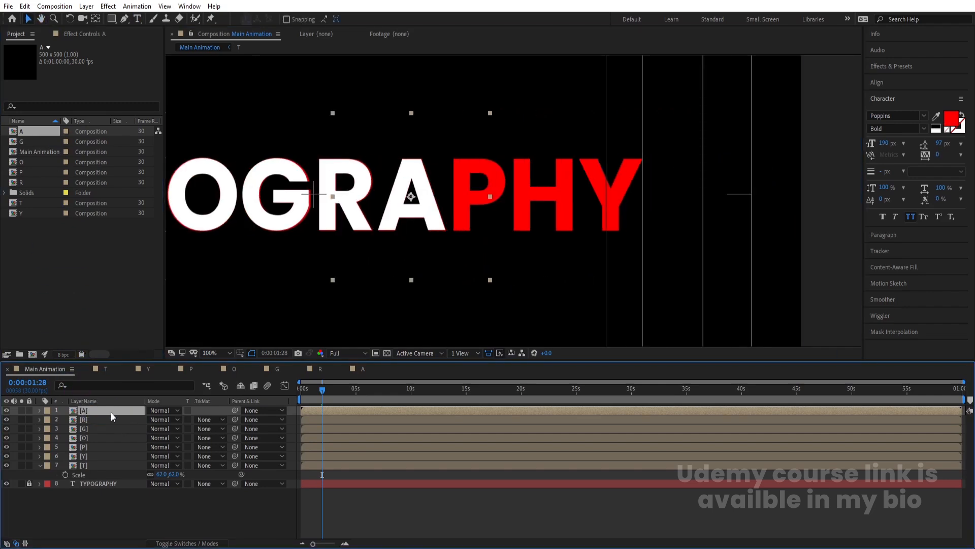
Duplicate the P layer to the top of the layer stack and place it at horizontal position 1281.4, covering the second P of TYPOGRAPHY
left_click(94, 448)
key("ctrl+d")
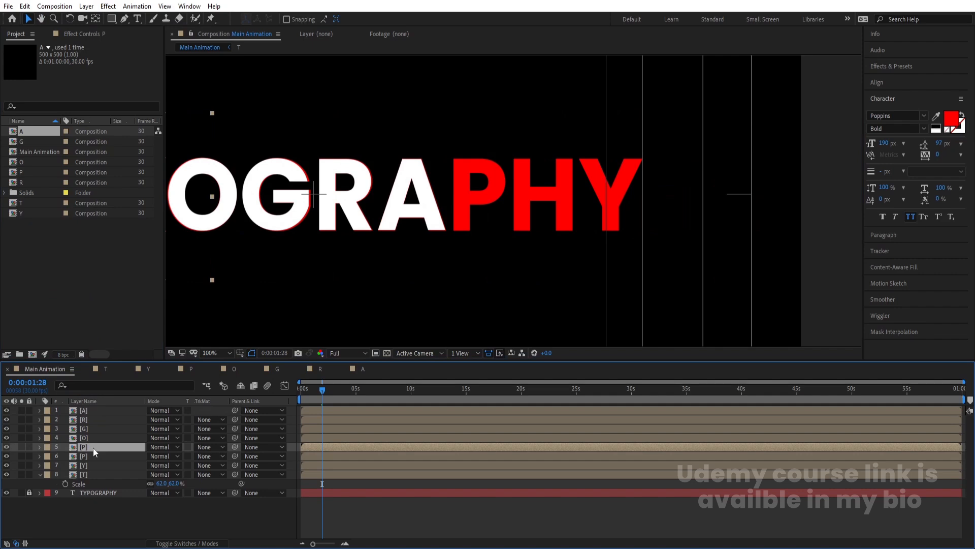
left_click_drag(93, 447, 488, 413)
key("p")
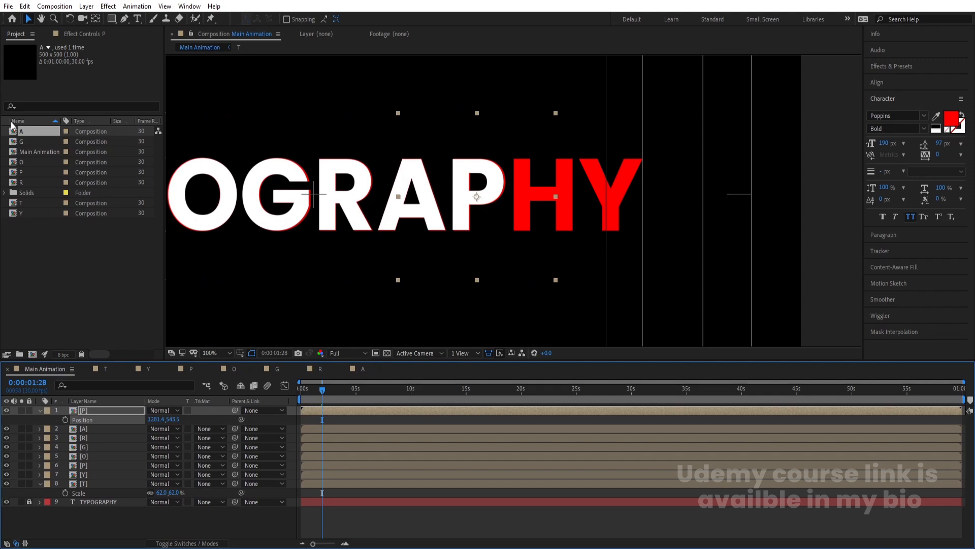
Make two more copies of the P layer and place them over the H and the final Y of TYPOGRAPHY
key("ctrl+d")
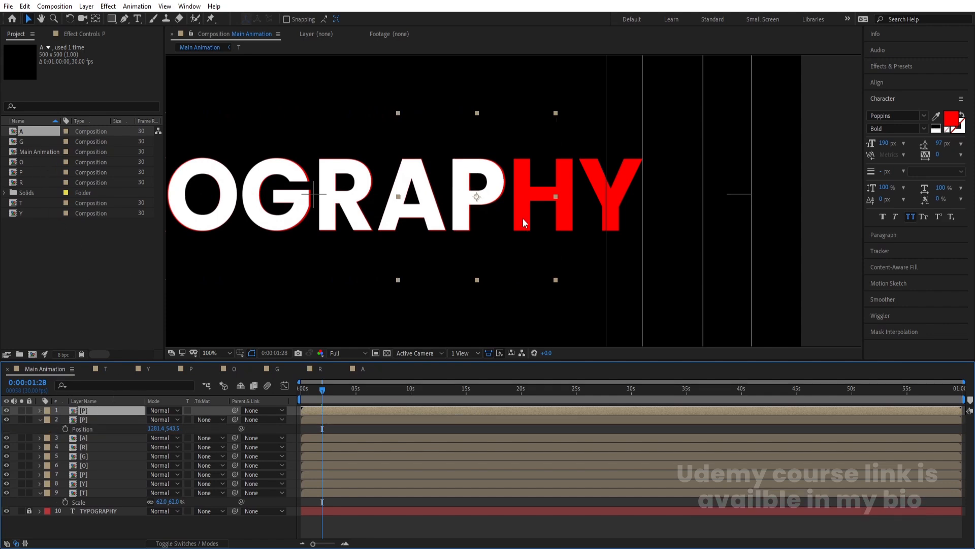
left_click_drag(505, 178, 630, 185)
key("ctrl+d")
Duplicate the A composition in the project, rename the copy as H, and open it
left_click(40, 133)
key("ctrl+d")
key("Return")
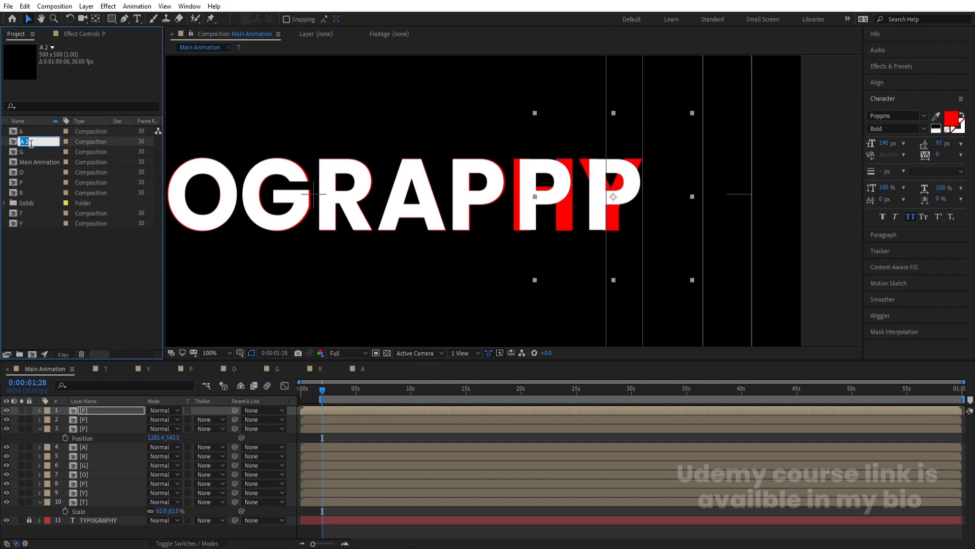
key("Return")
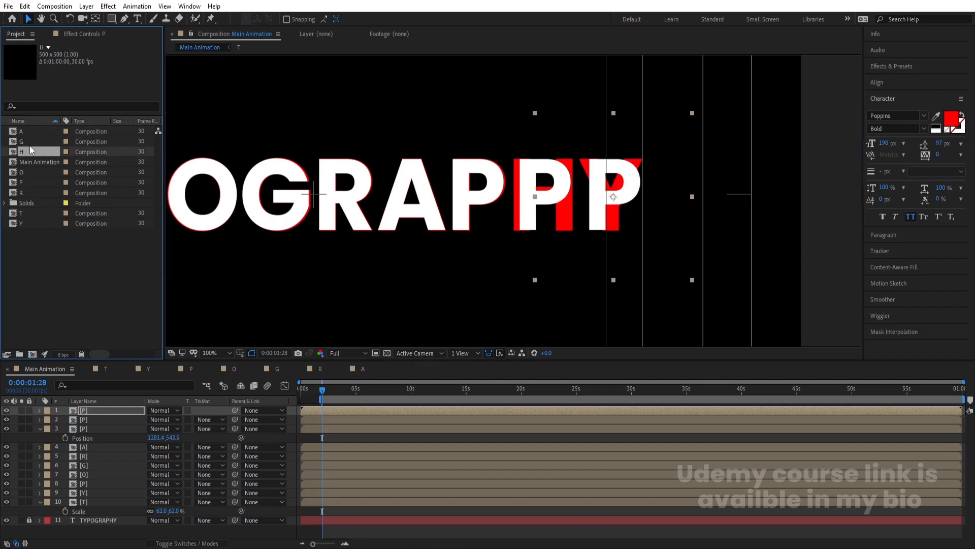
double_click(29, 150)
Replace the letter A with H in the large text of the H composition
left_click(449, 212)
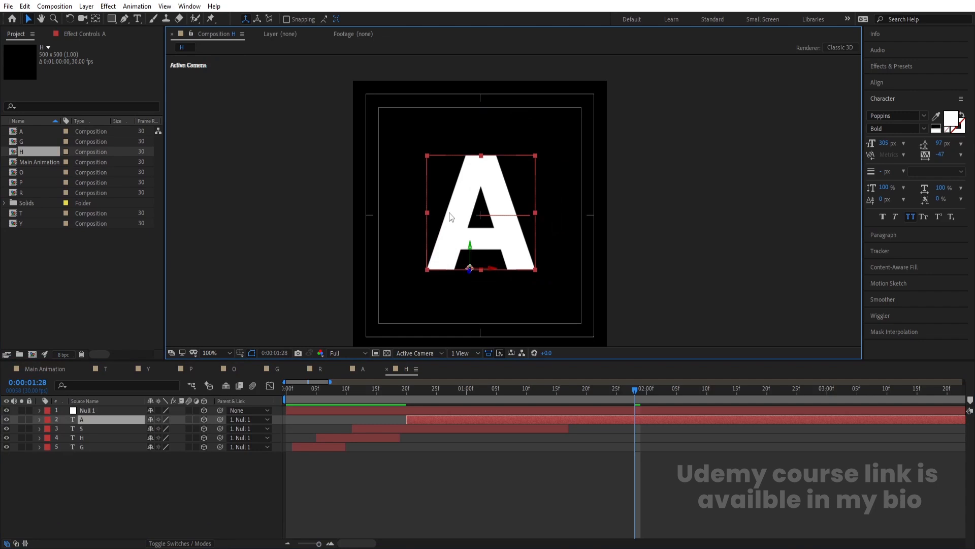
double_click(457, 218)
type("H")
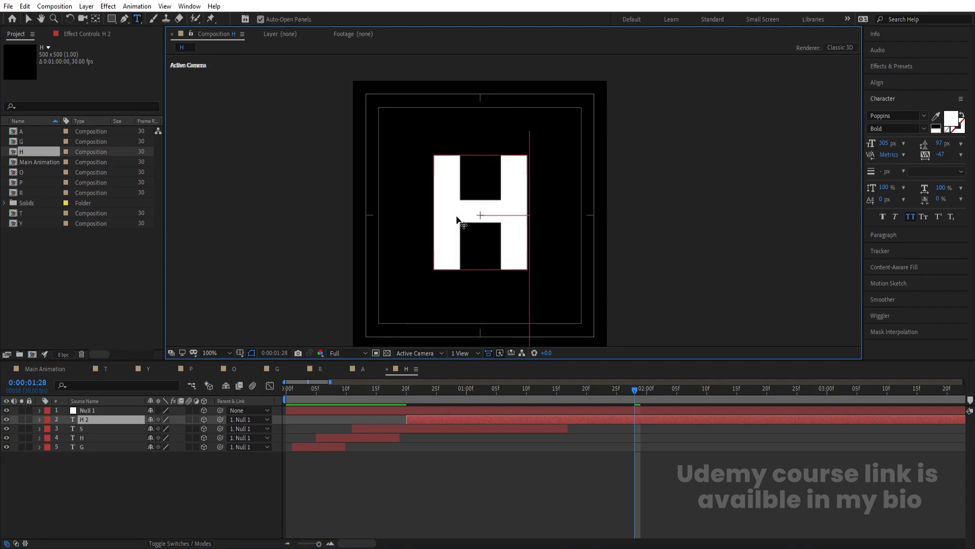
In Main Animation, replace the source of the P layer covering the guide's H with the H composition, and select the topmost P layer
left_click(45, 368)
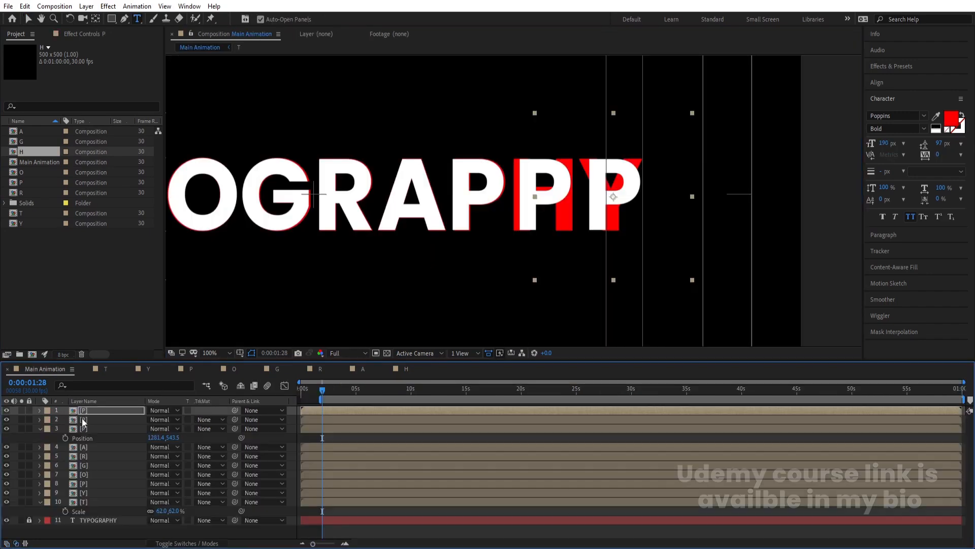
left_click_drag(26, 149, 89, 420)
left_click(87, 410)
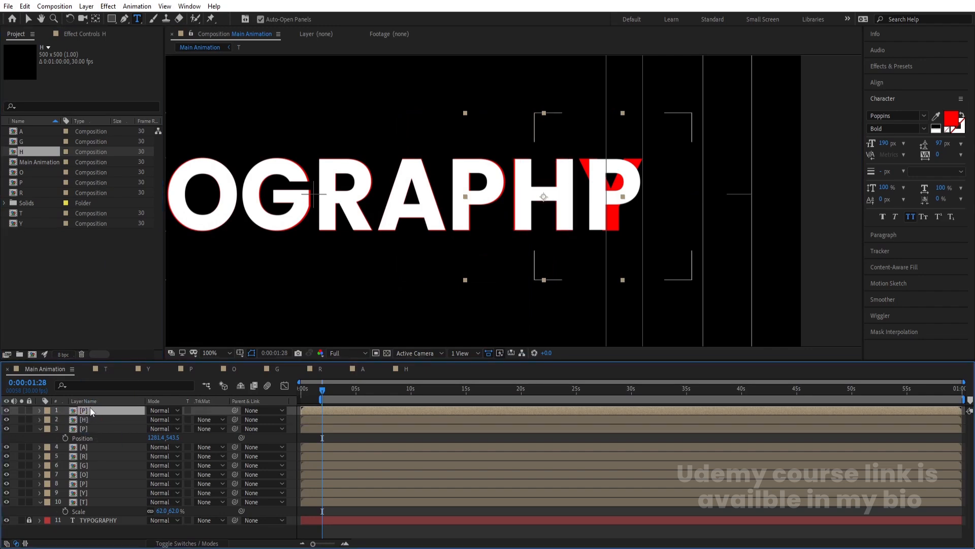
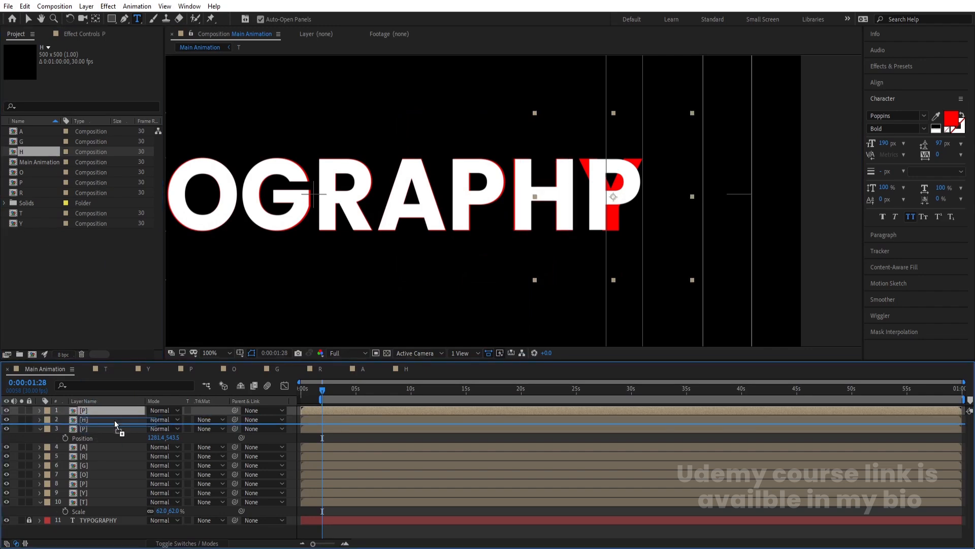
Duplicate the H composition in the project
left_click(25, 154)
key("ctrl+d")
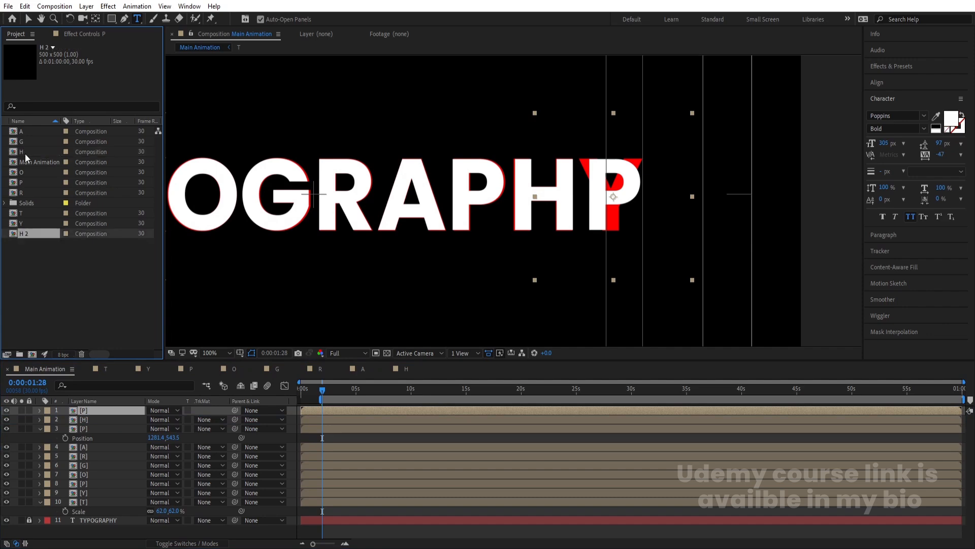
key("Return")
left_click(32, 232)
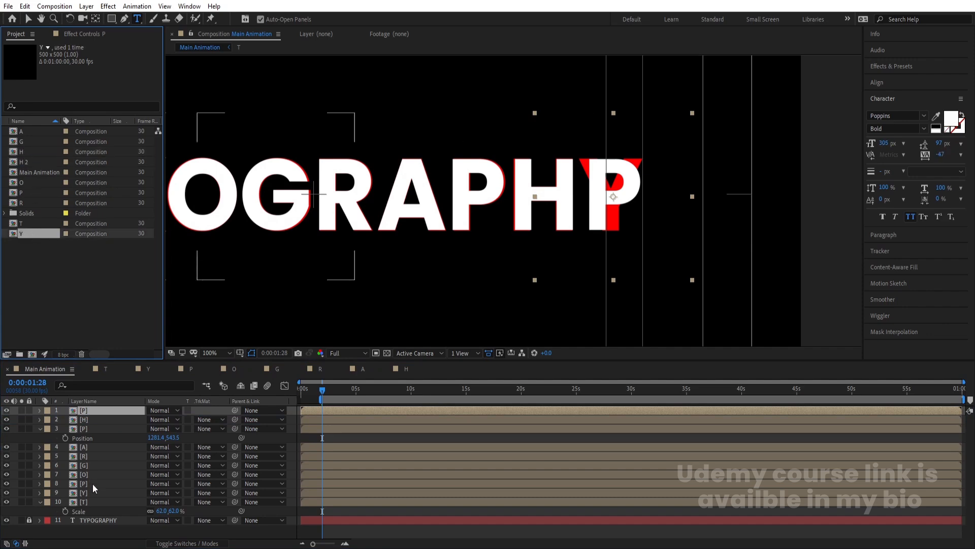
Replace the topmost P layer with a duplicate of the Y layer placed over the final Y, at horizontal position 1544.4
left_click(90, 491)
left_click(88, 411)
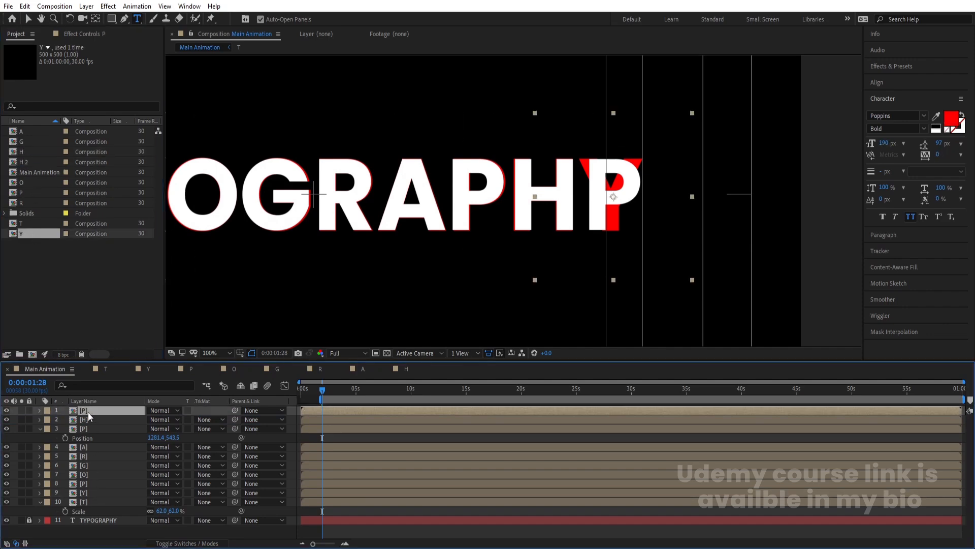
key("Delete")
left_click(86, 481)
key("ctrl+d")
left_click_drag(91, 481, 92, 408)
key("p")
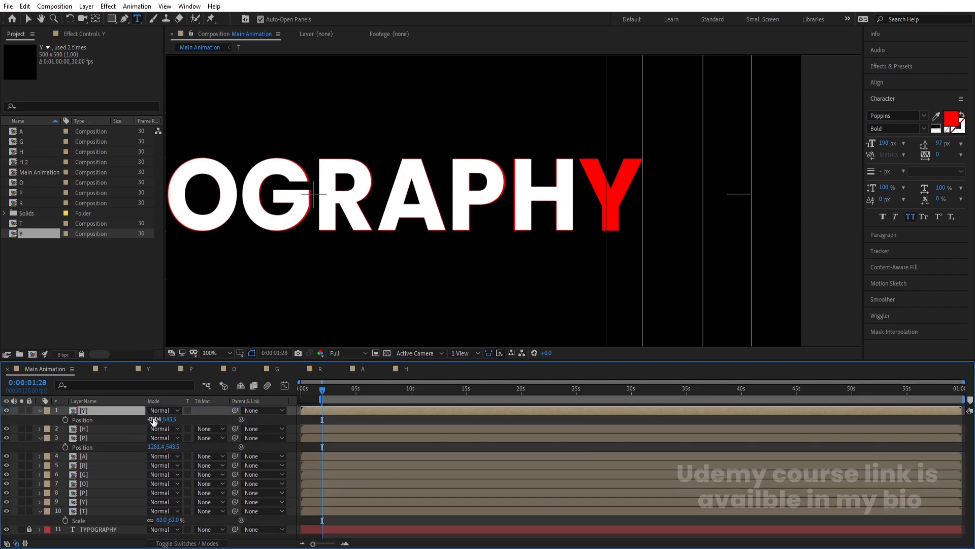
left_click_drag(154, 419, 681, 407)
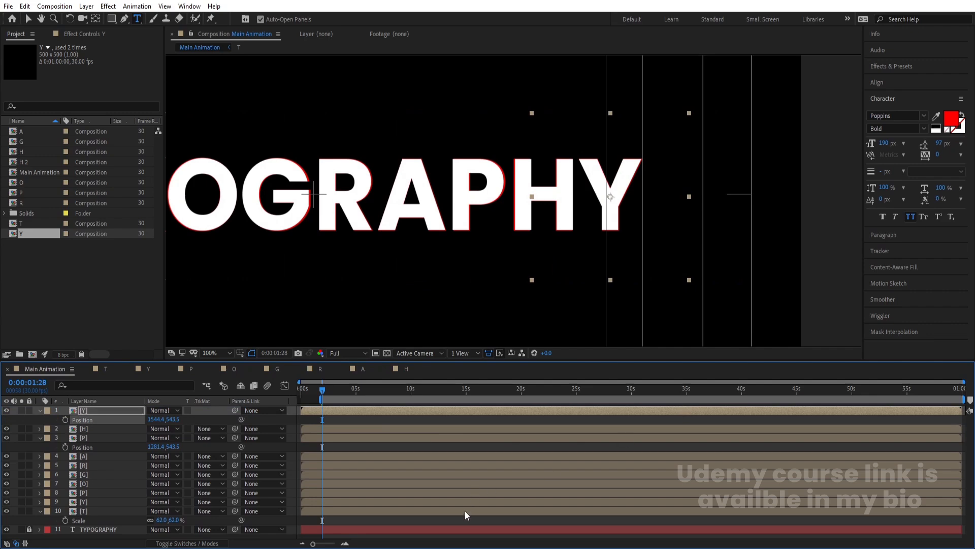
Fit the whole composition in the viewer and preview Main Animation from the start
left_click(221, 351)
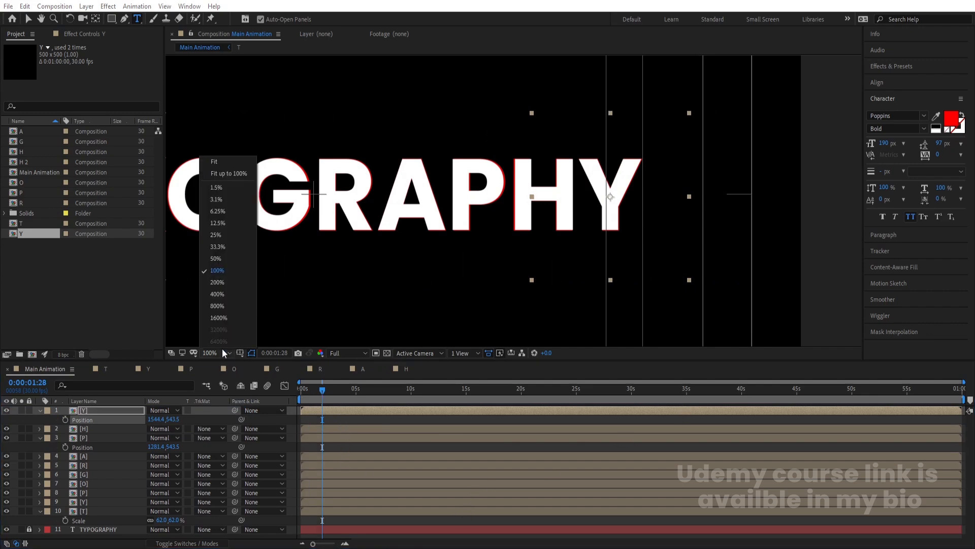
left_click(218, 159)
left_click_drag(316, 390, 272, 389)
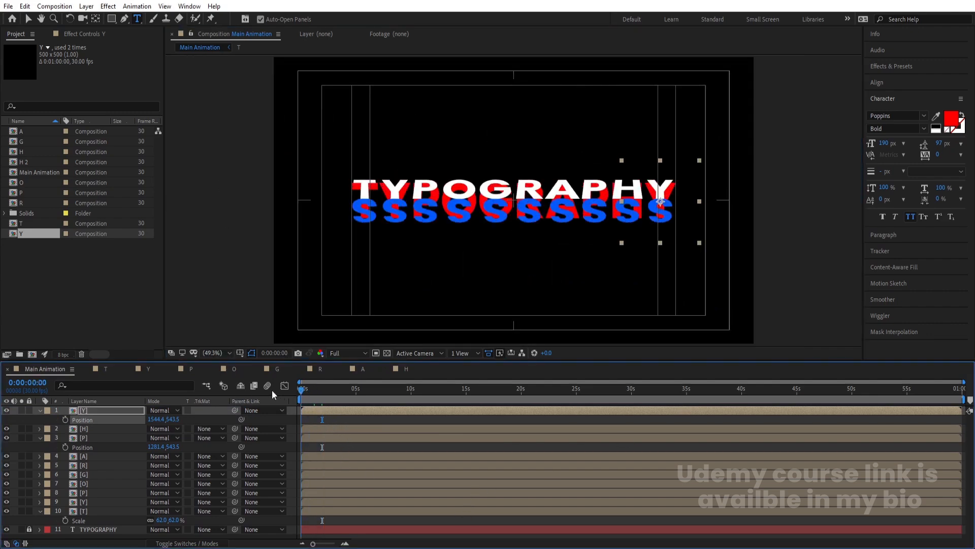
key("space")
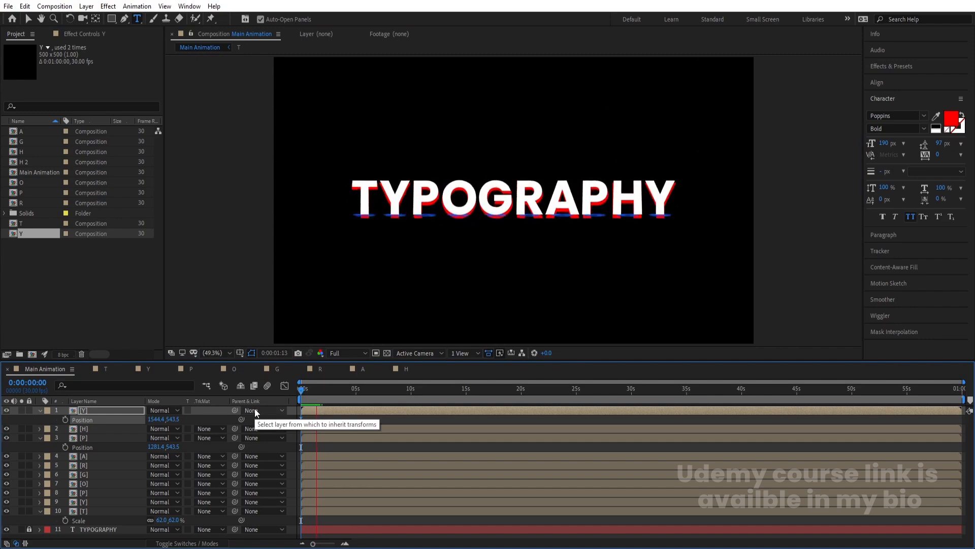
key("space")
left_click_drag(283, 399, 264, 400)
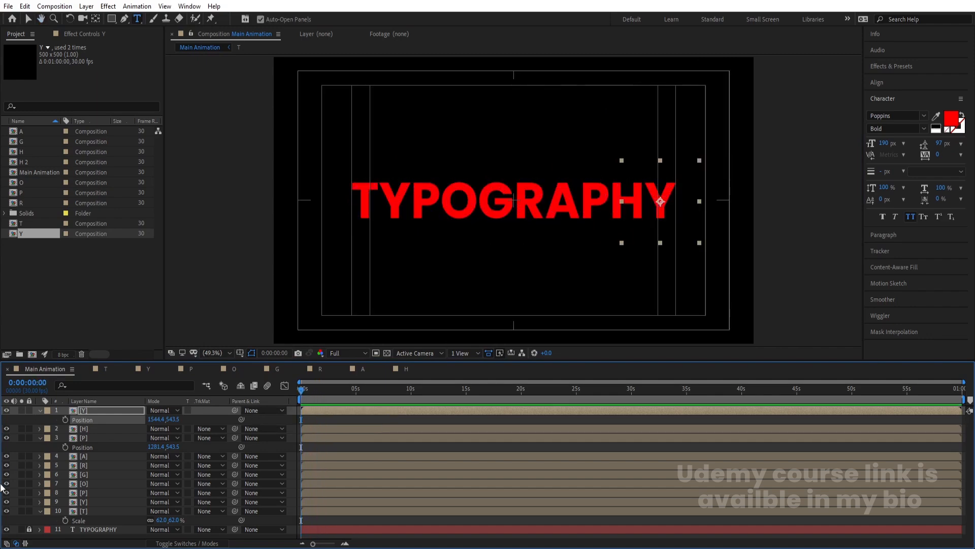
Hide the TYPOGRAPHY guide layer and preview the animated letters from the first frame
left_click(6, 528)
key("space")
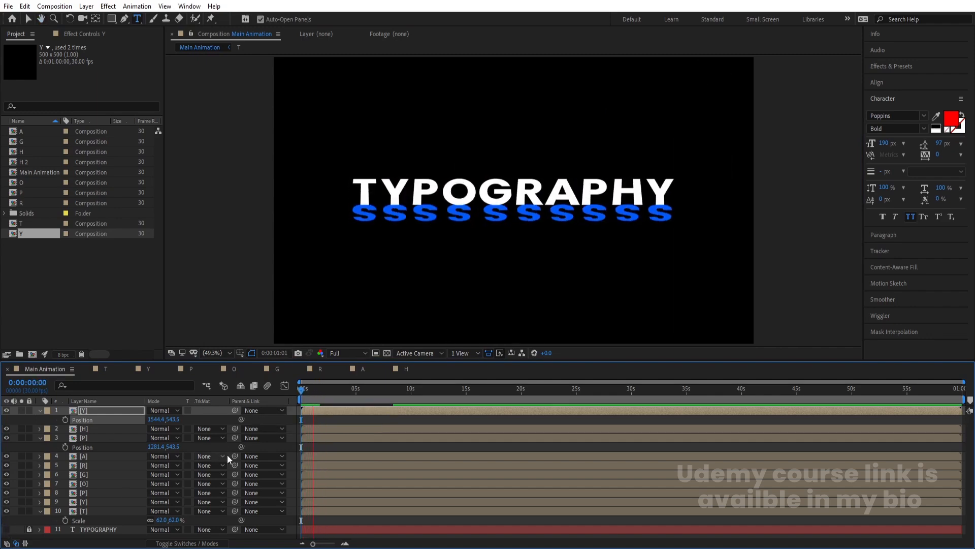
key("space")
left_click_drag(322, 396, 282, 404)
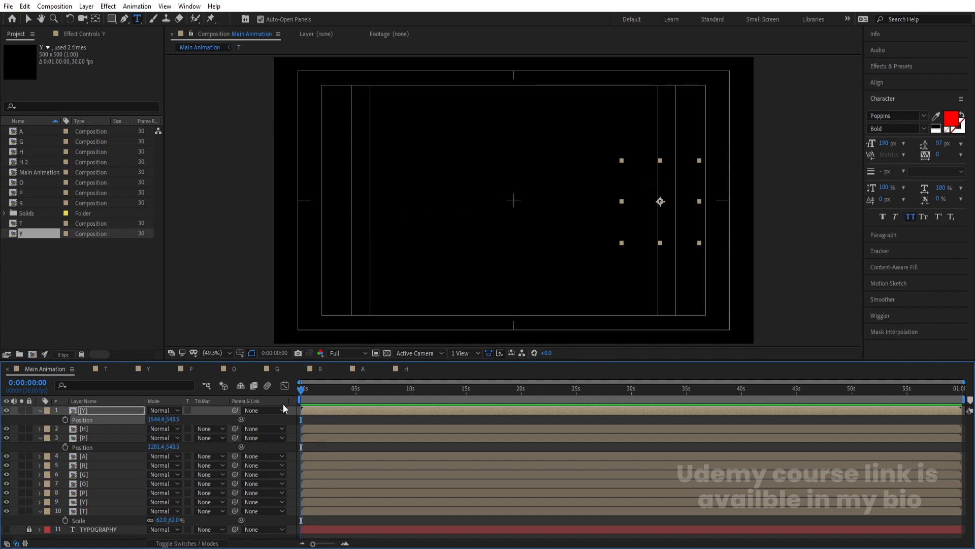
Collapse the layer properties and stagger the first Y and P layers to start at frames 5 and 10
left_click(311, 419)
key("u")
key("equal")
key("equal")
key("equal")
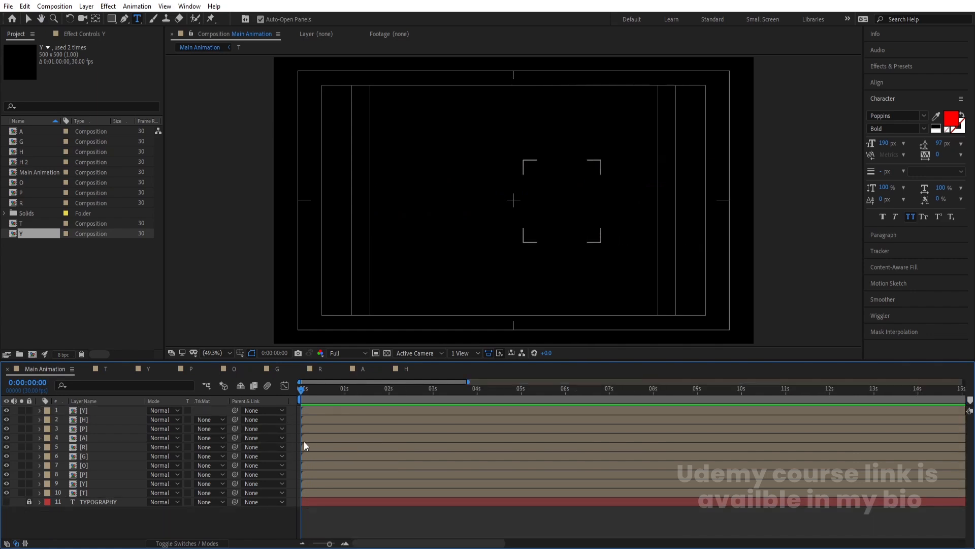
left_click(330, 393)
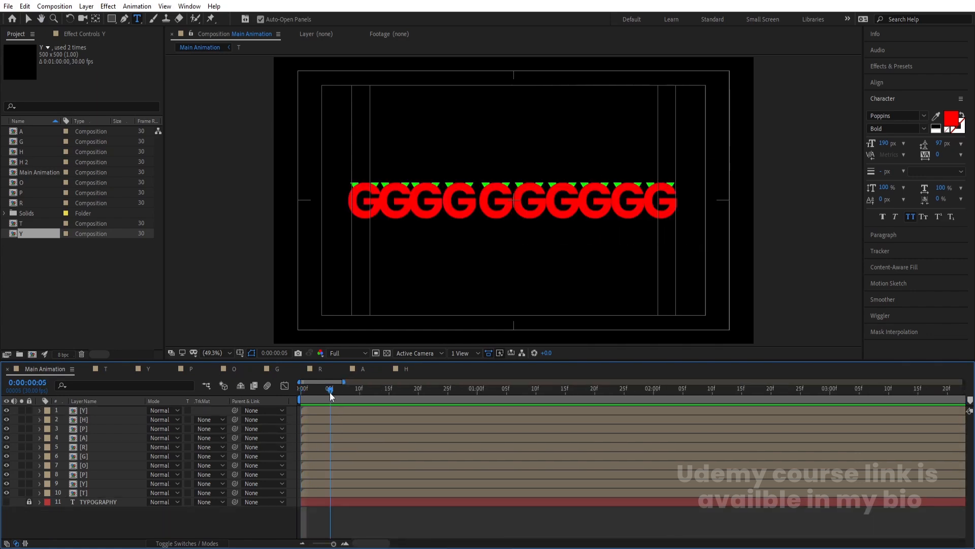
left_click(328, 483)
key("bracketleft")
left_click(360, 390)
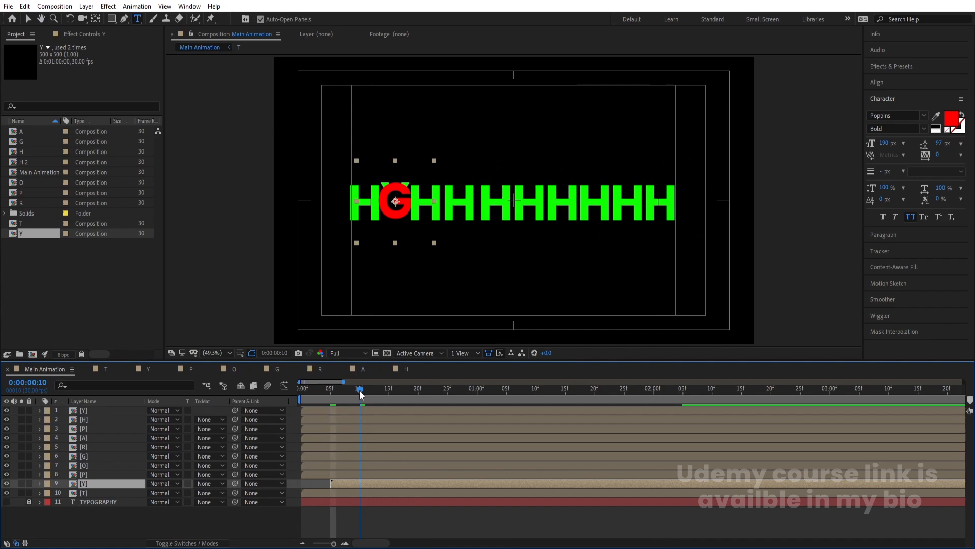
left_click(364, 475)
key("bracketleft")
Shift the O layer to start at frame 15 and the G layer at frame 20
left_click(417, 390)
left_click(417, 464)
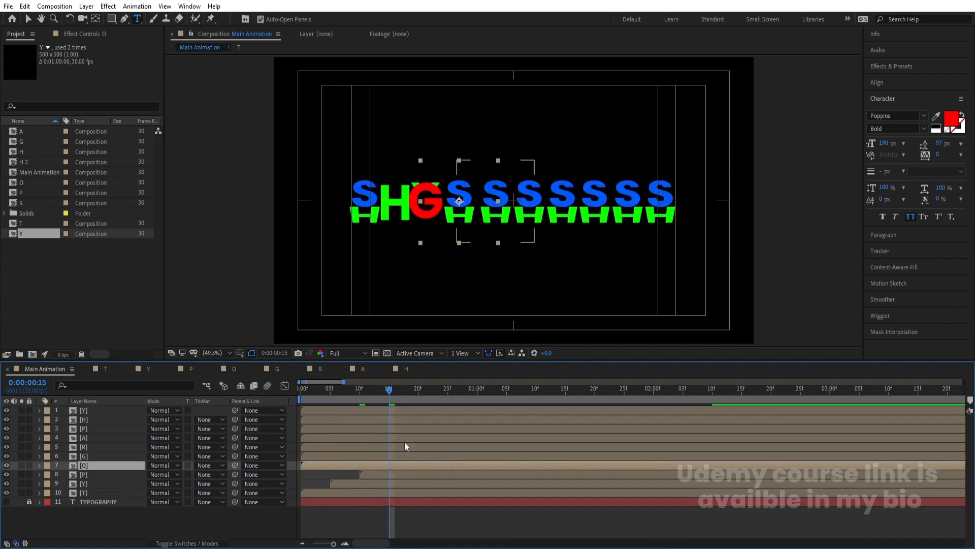
key("bracketleft")
left_click(416, 456)
key("bracketleft")
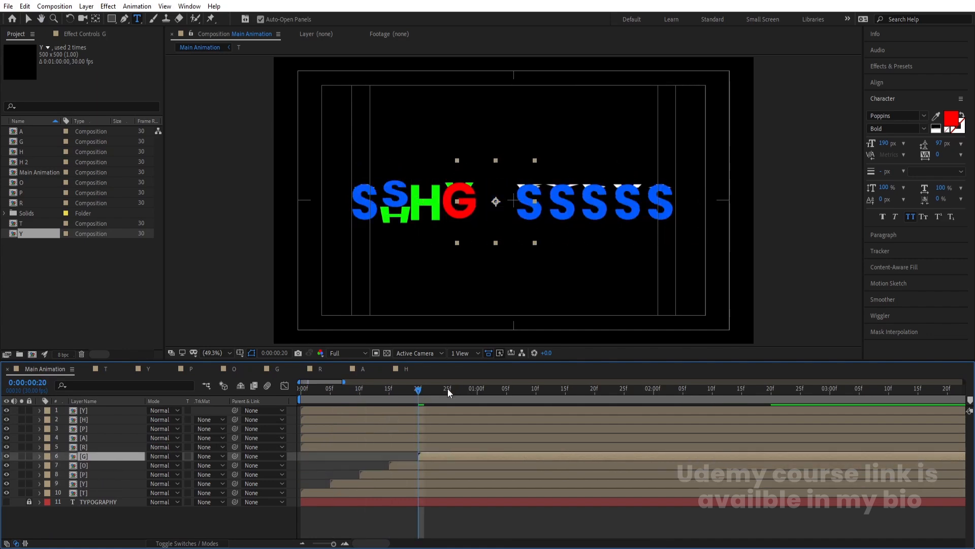
Shift the R layer to start at frame 25 and the A layer at 0:00:01:00
left_click(447, 388)
left_click(445, 446)
key("bracketleft")
left_click(475, 390)
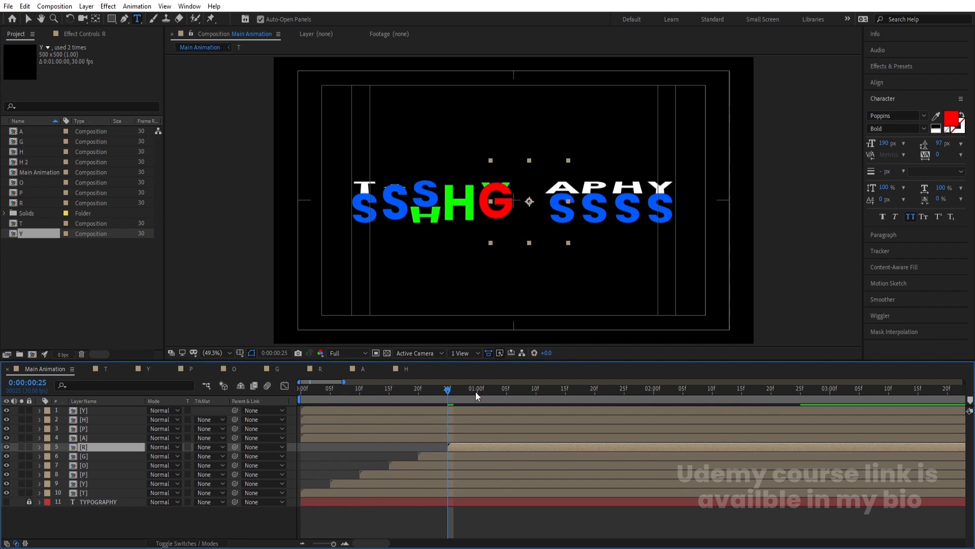
left_click(473, 439)
key("bracketleft")
Stagger the second P, the H and the final Y layers to start at 0:00:01:05, 0:00:01:10 and 0:00:01:15
left_click(507, 388)
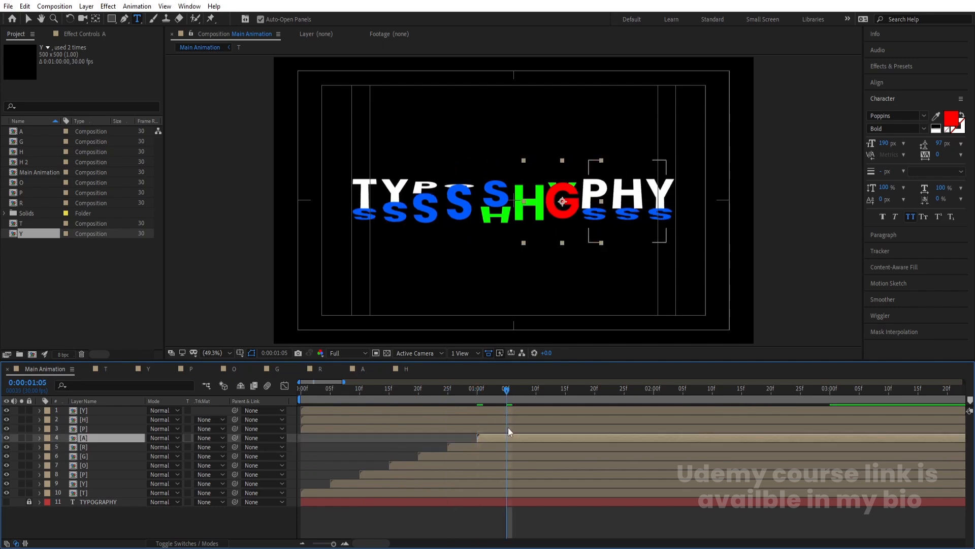
left_click(508, 428)
key("bracketleft")
left_click(535, 390)
left_click(537, 419)
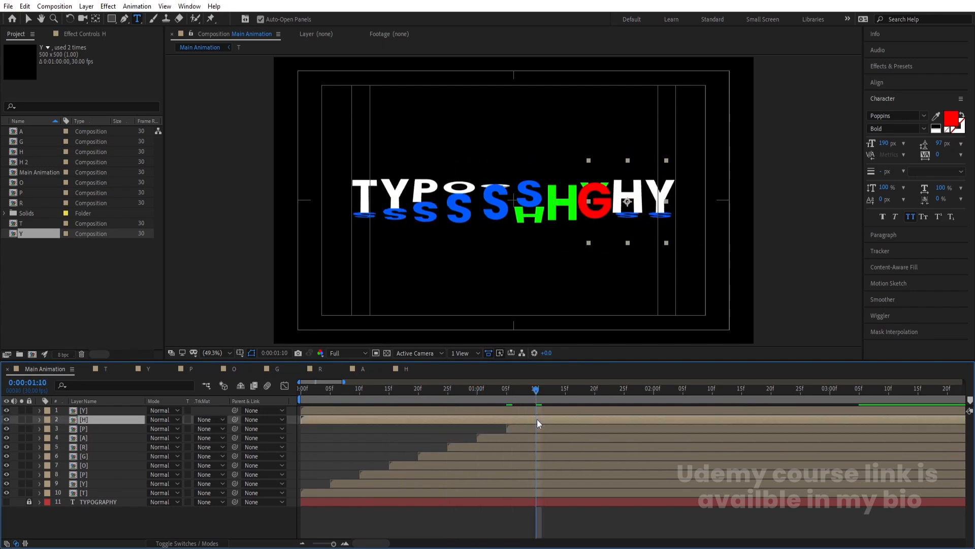
key("bracketleft")
left_click(564, 389)
left_click(566, 407)
key("bracketleft")
Preview the staggered letter animation in Main Animation from the start
left_click_drag(565, 389, 302, 389)
key("space")
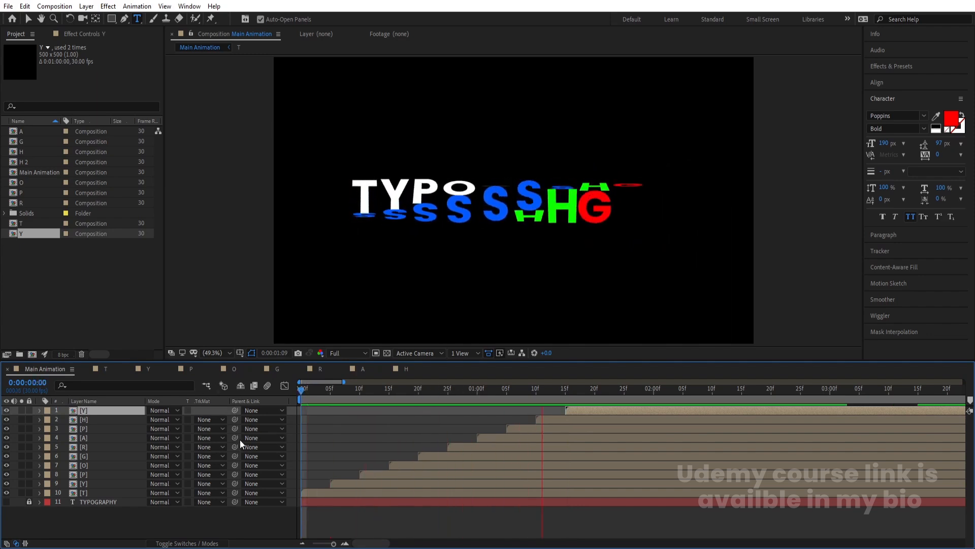
key("apostrophe")
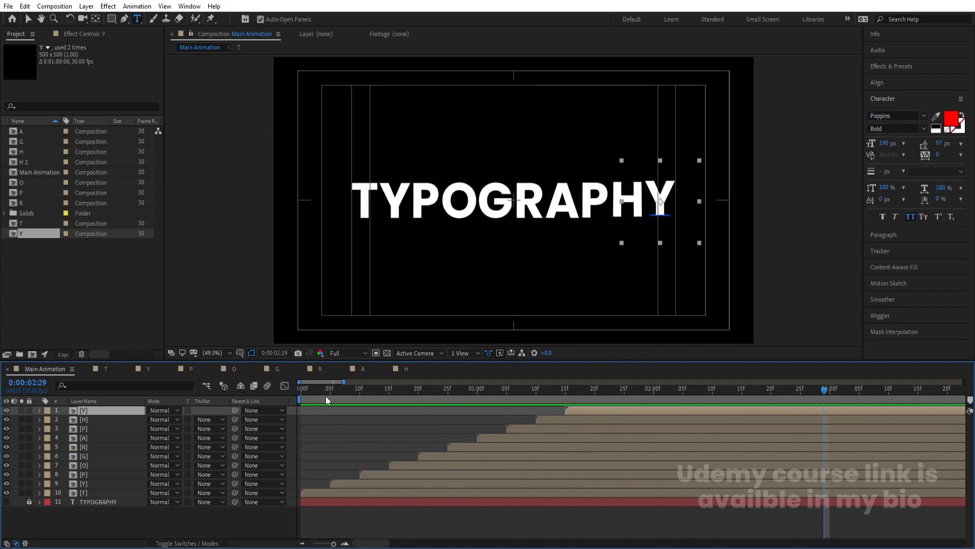
key("space")
key("apostrophe")
key("space")
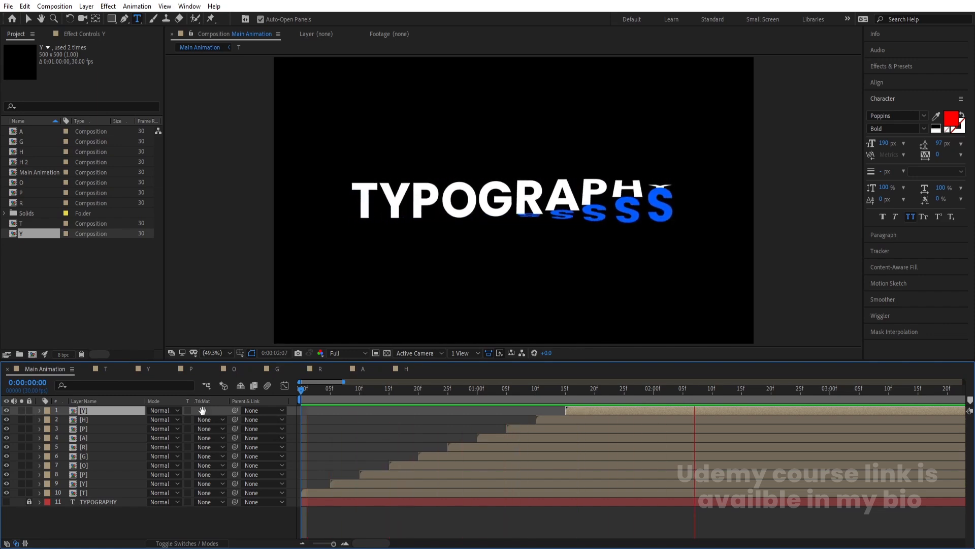
key("apostrophe")
Enable motion blur on all layers of the T and Y compositions
left_click(105, 369)
key("ctrl+a")
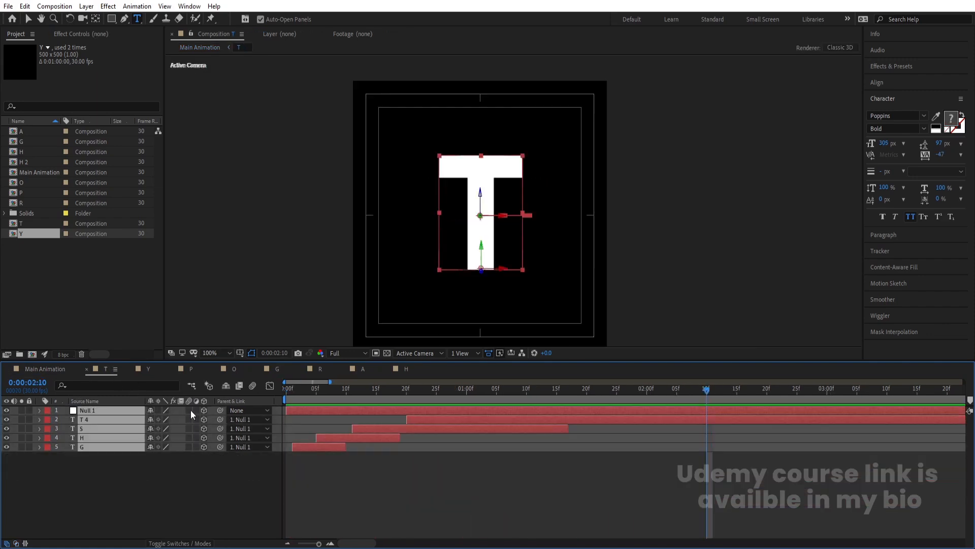
left_click(149, 369)
key("ctrl+a")
left_click(189, 409)
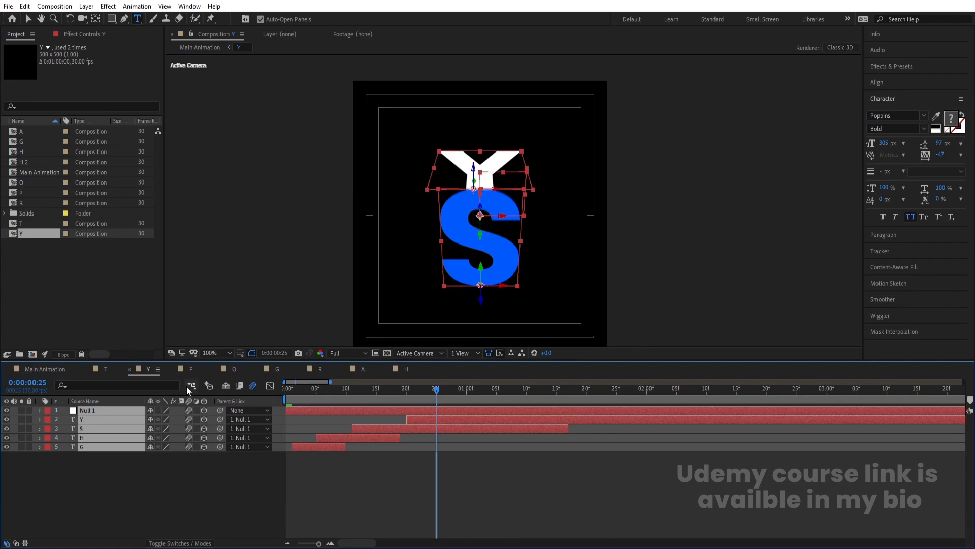
Enable motion blur on all layers of the P and O compositions
left_click(192, 369)
key("ctrl+a")
left_click(189, 410)
left_click(234, 369)
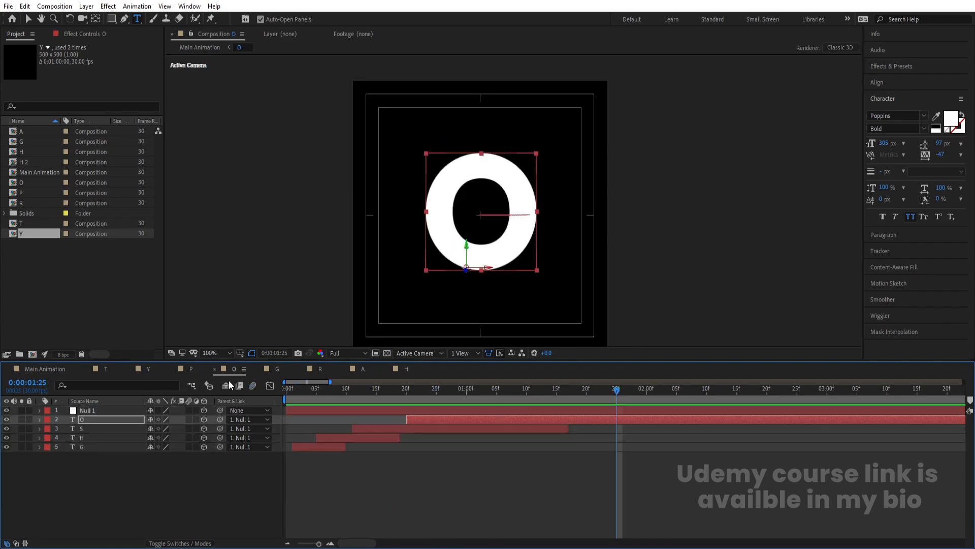
key("ctrl+a")
left_click(189, 410)
Enable motion blur on all layers of the G and R compositions
left_click(277, 368)
key("ctrl+a")
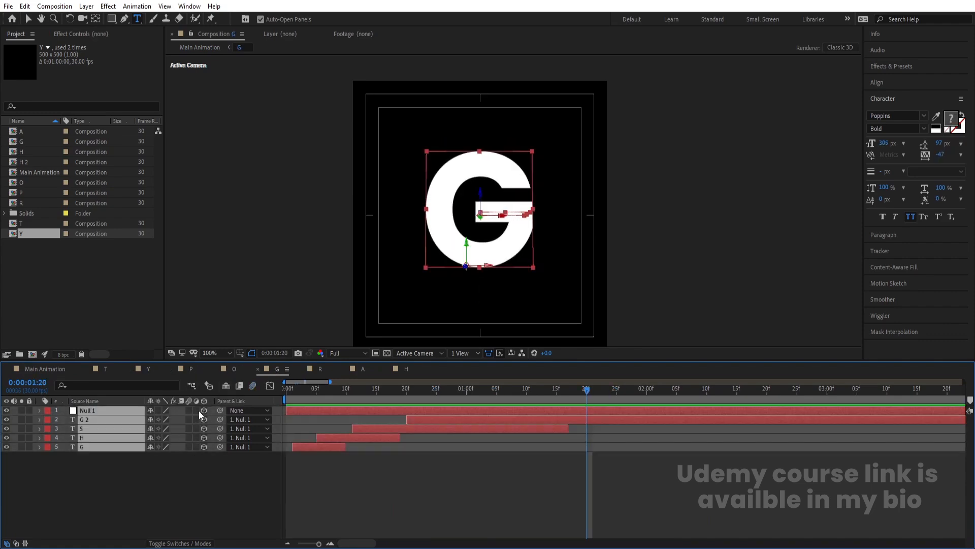
left_click(191, 409)
left_click(318, 369)
key("ctrl+a")
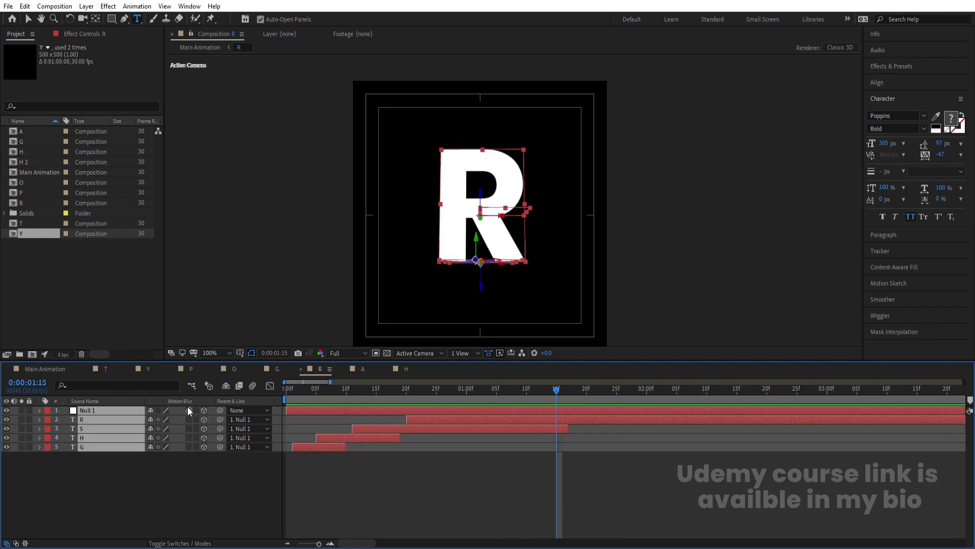
left_click(189, 410)
Enable motion blur on all layers of the A and H compositions
left_click(363, 369)
key("ctrl+a")
left_click(188, 410)
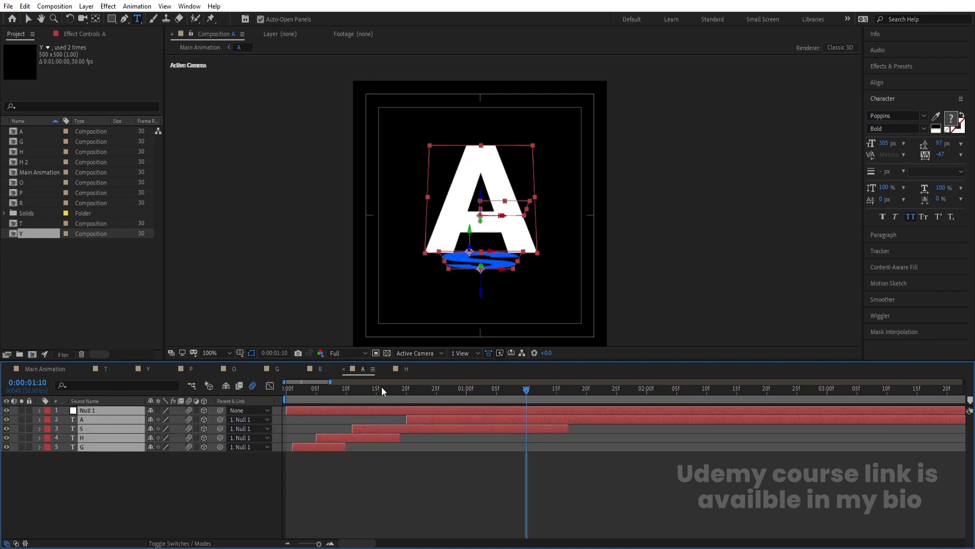
left_click(406, 368)
key("ctrl+a")
left_click(188, 410)
Return to Main Animation and preview the motion-blurred letters from the start
left_click(51, 368)
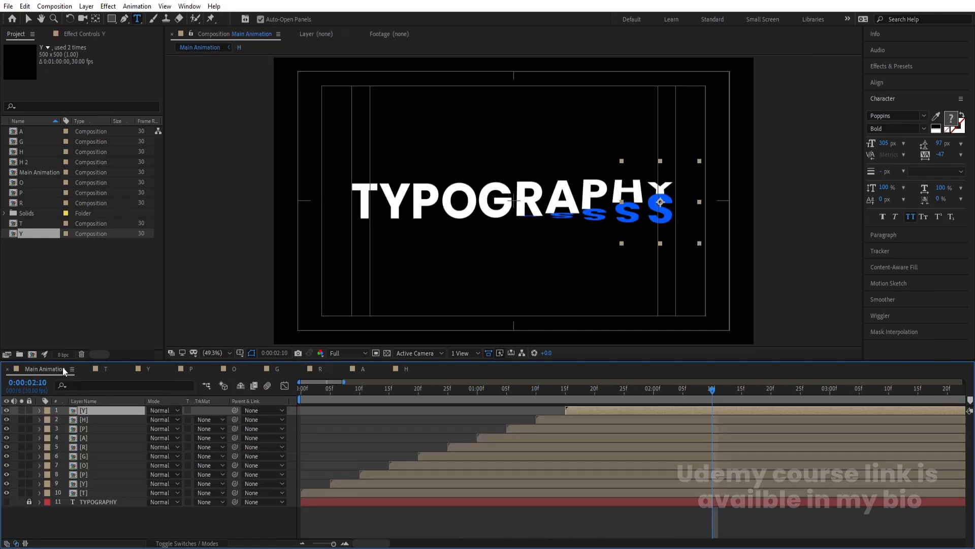
key("space")
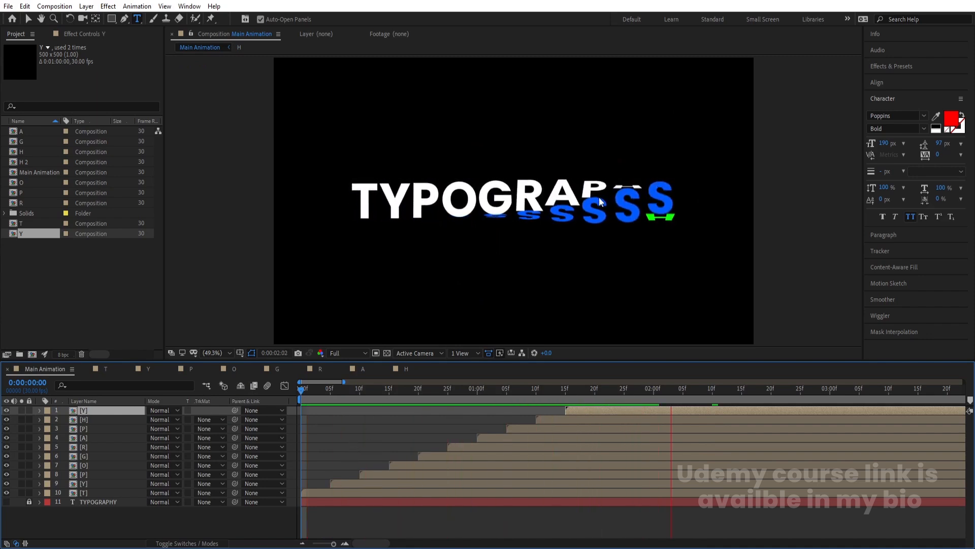
key("space")
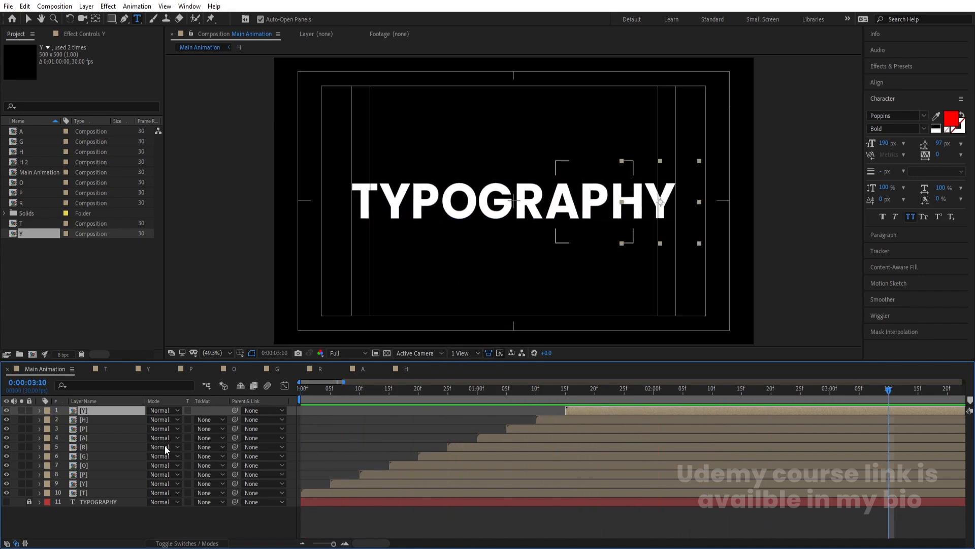
Pre-compose all ten letter layers into a composition named Typography, and duplicate the resulting layer
left_click(86, 492, "shift")
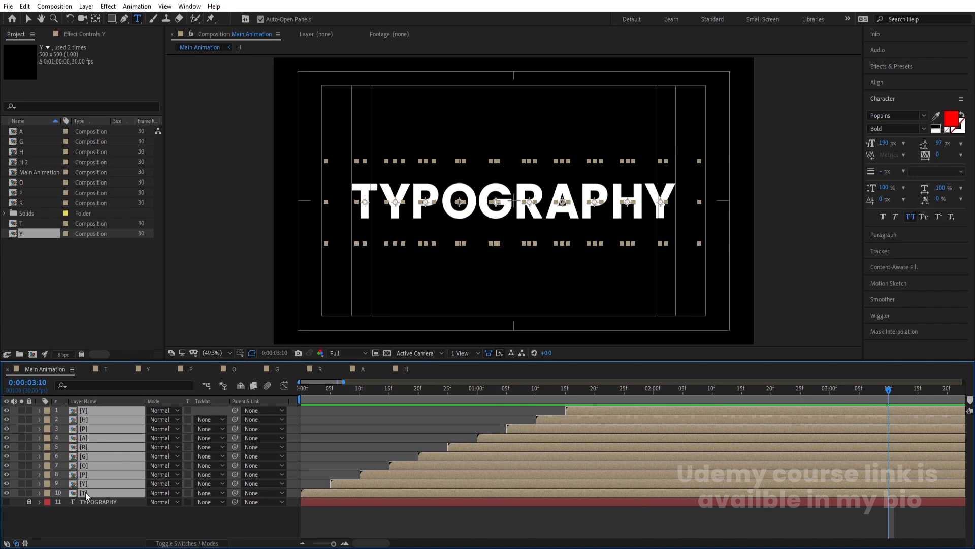
key("ctrl+shift+c")
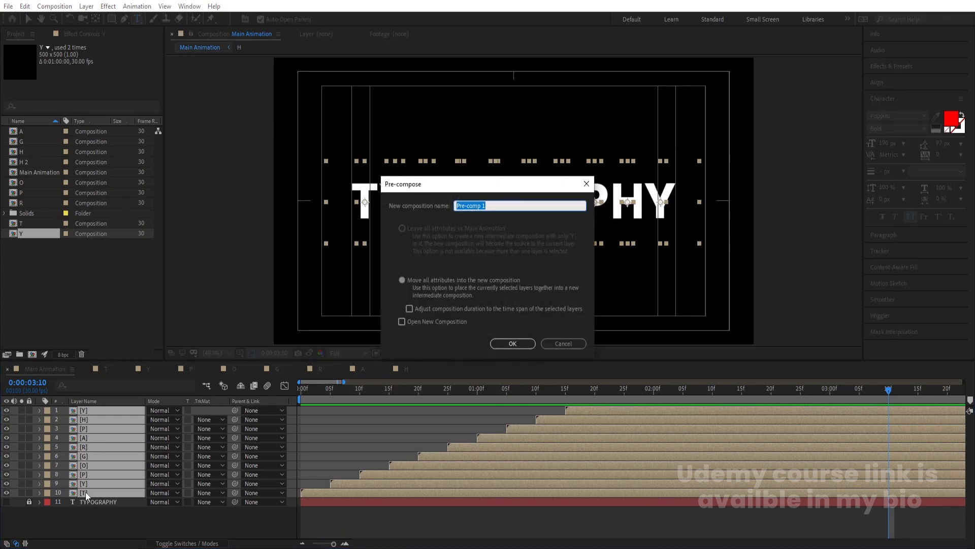
type("Typography")
key("Return")
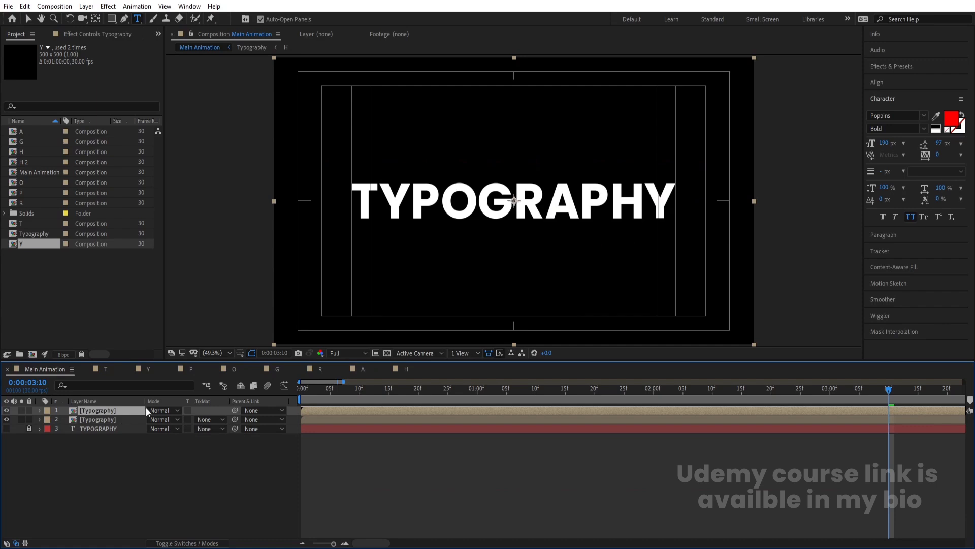
Flip the upper Typography layer vertically with a -100% Y scale, and lower it to Y position 677 beneath the original
key("s")
left_click(174, 419)
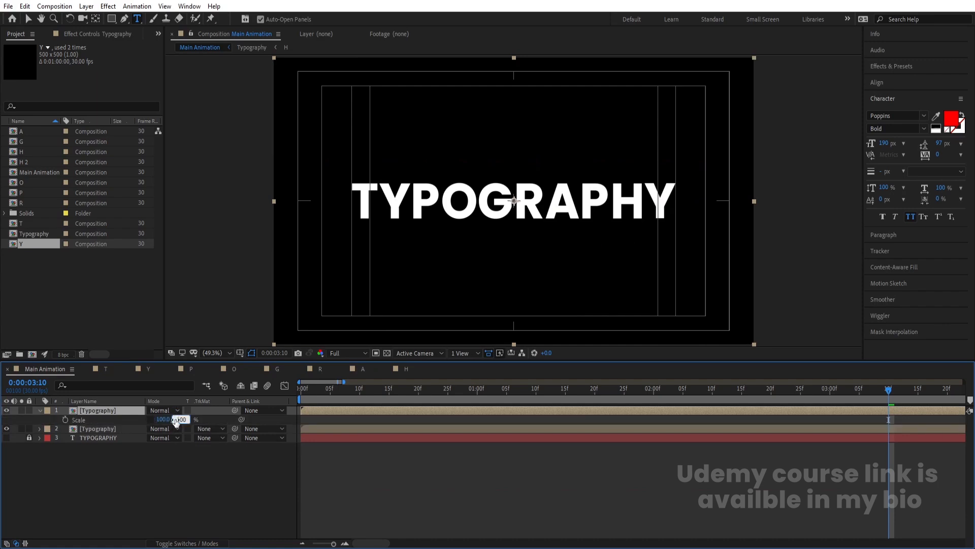
type("-100")
key("Return")
key("p")
left_click_drag(169, 419, 235, 428)
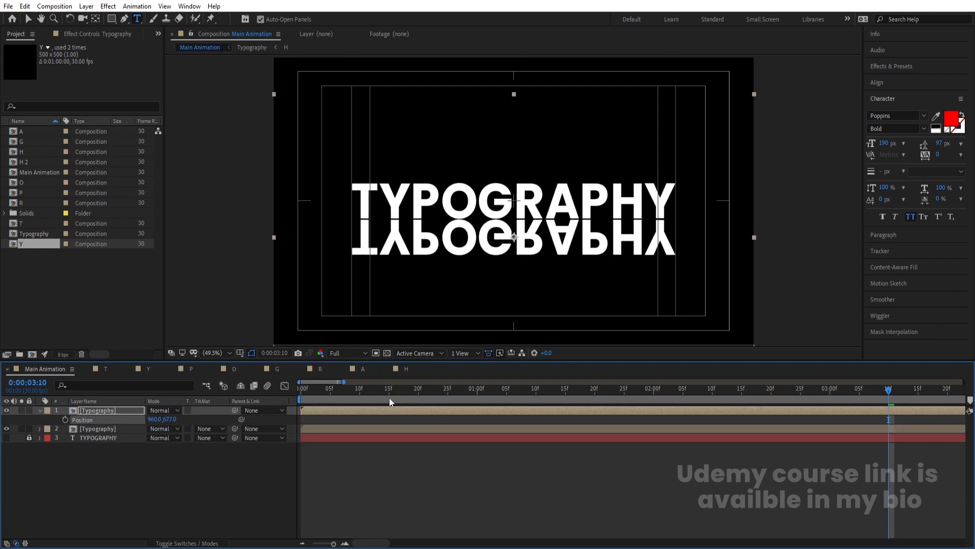
left_click_drag(389, 401, 307, 392)
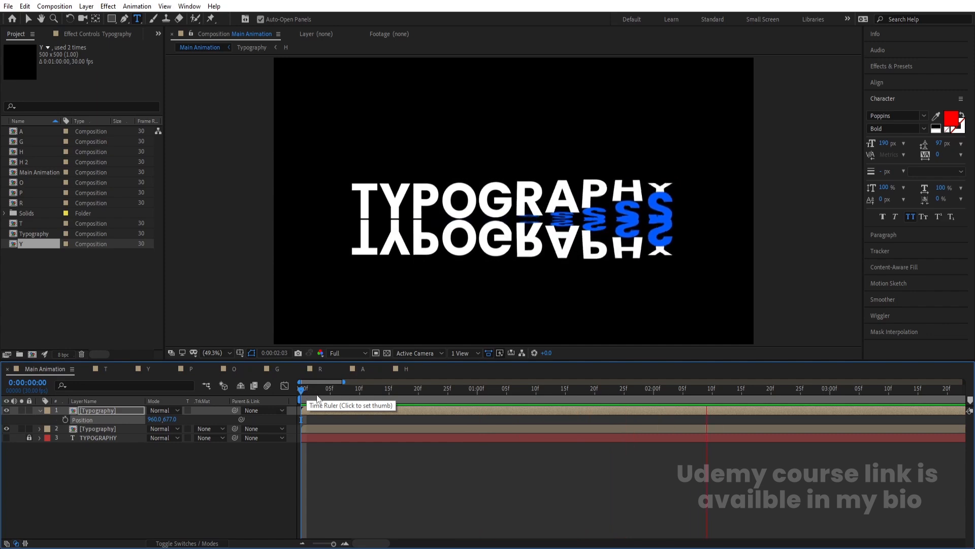
key("space")
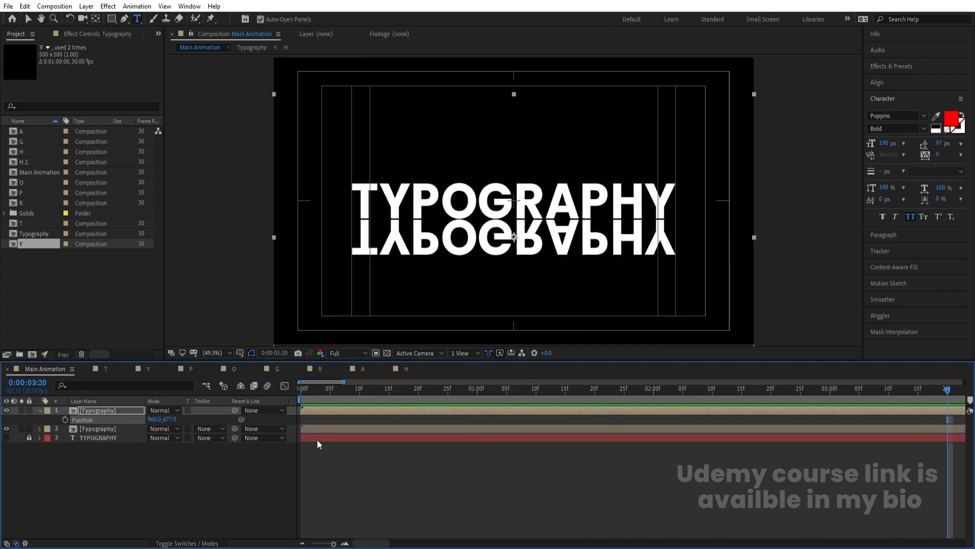
Nudge the mirrored Typography layer up to Y position 671 and preview the animation from the start
left_click(114, 411)
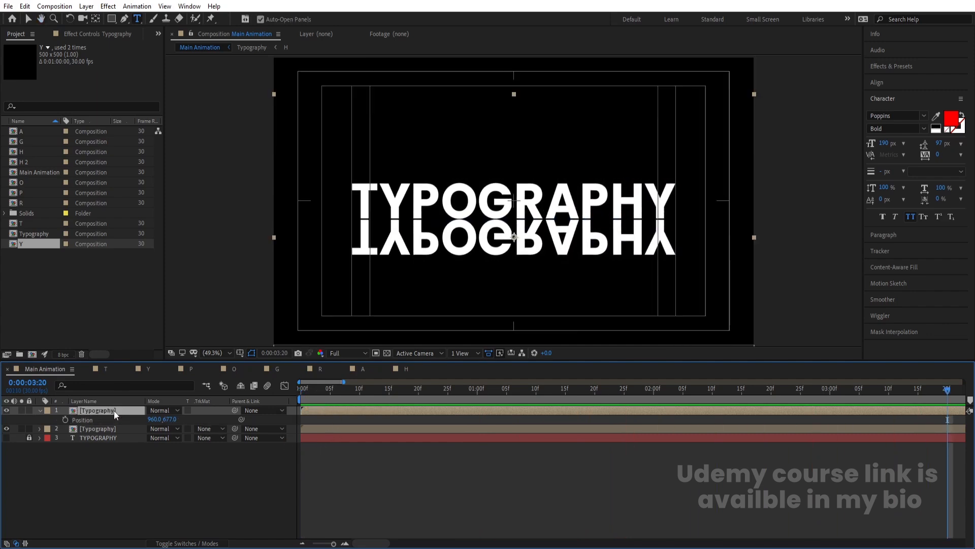
key("Up")
key("Up")
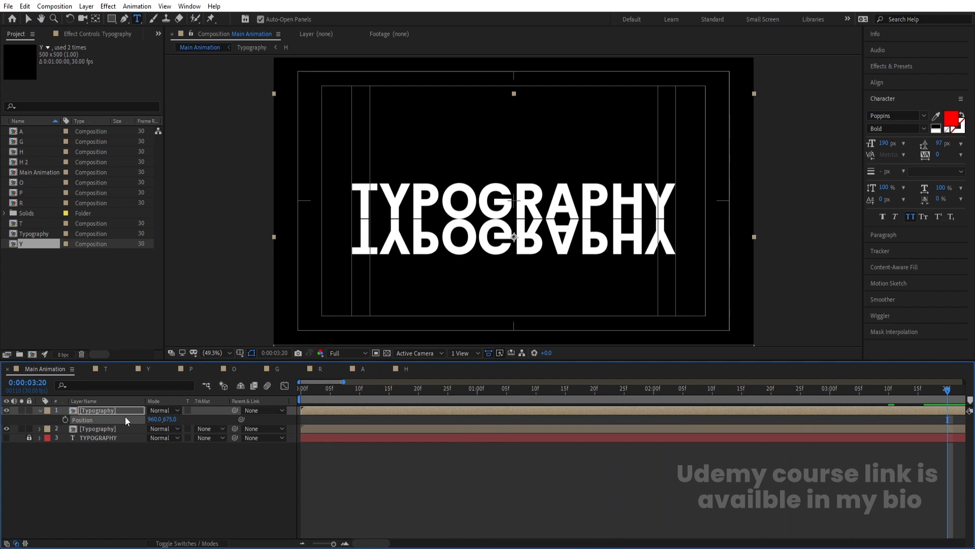
key("Up")
key("Up")
key("Up")
key("Up")
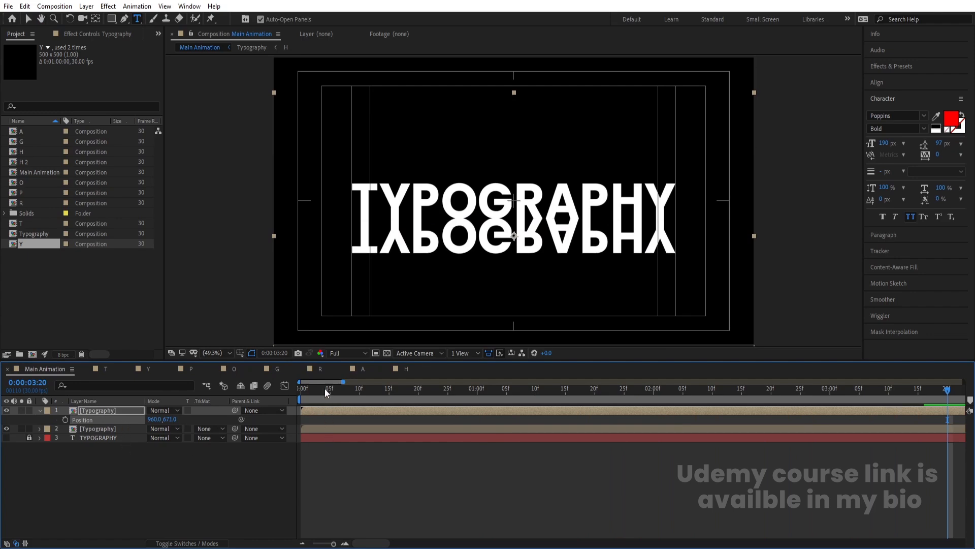
key("Home")
key("space")
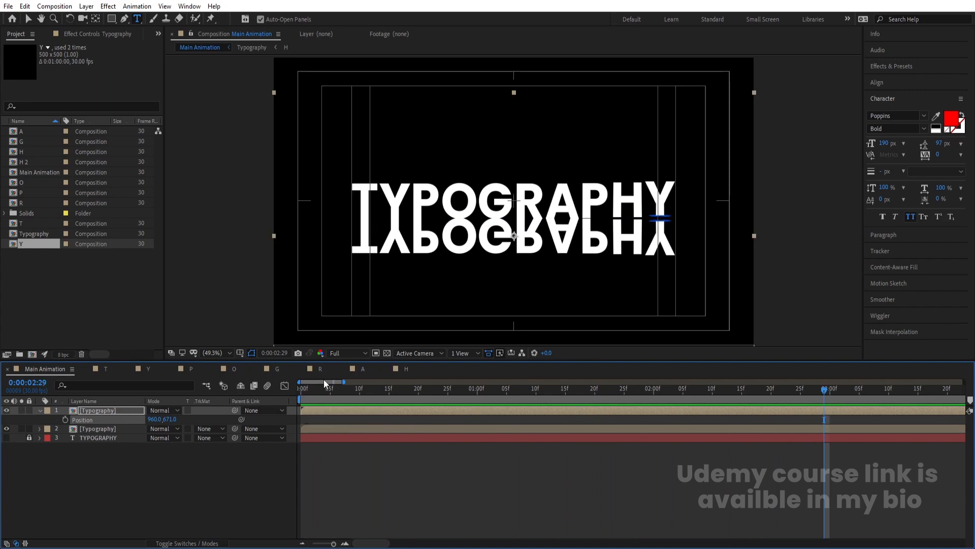
Set the mirrored Typography layer's opacity to 40%
left_click(189, 461)
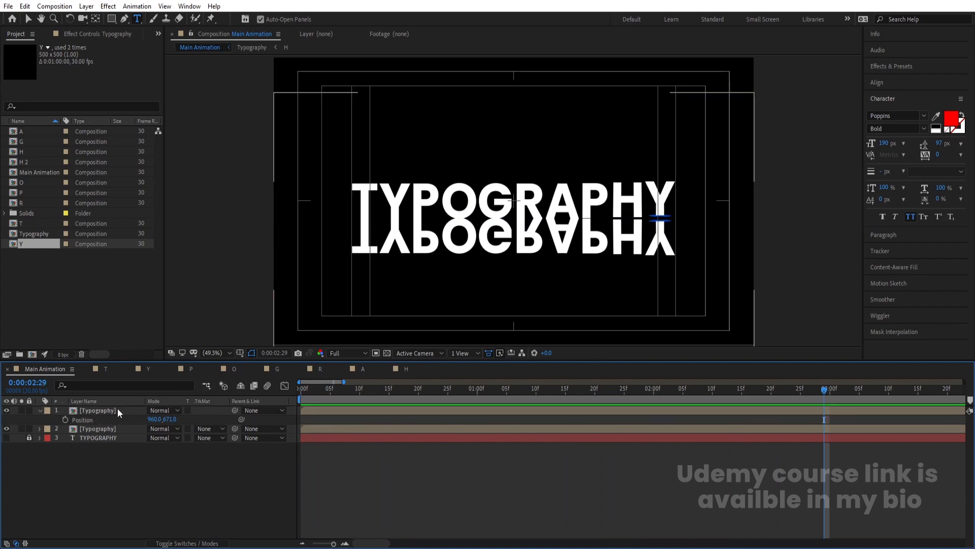
left_click(99, 410)
key("t")
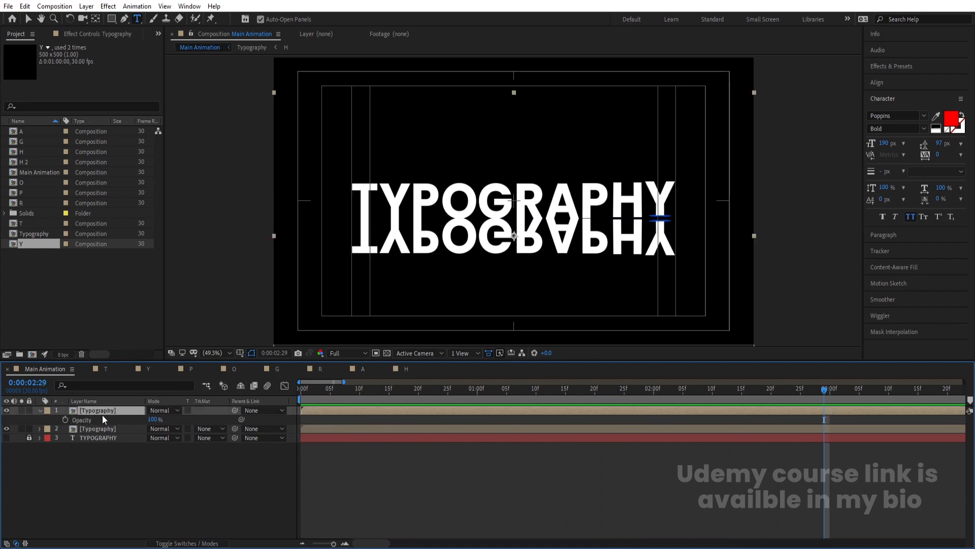
left_click(154, 419)
type("40")
key("Return")
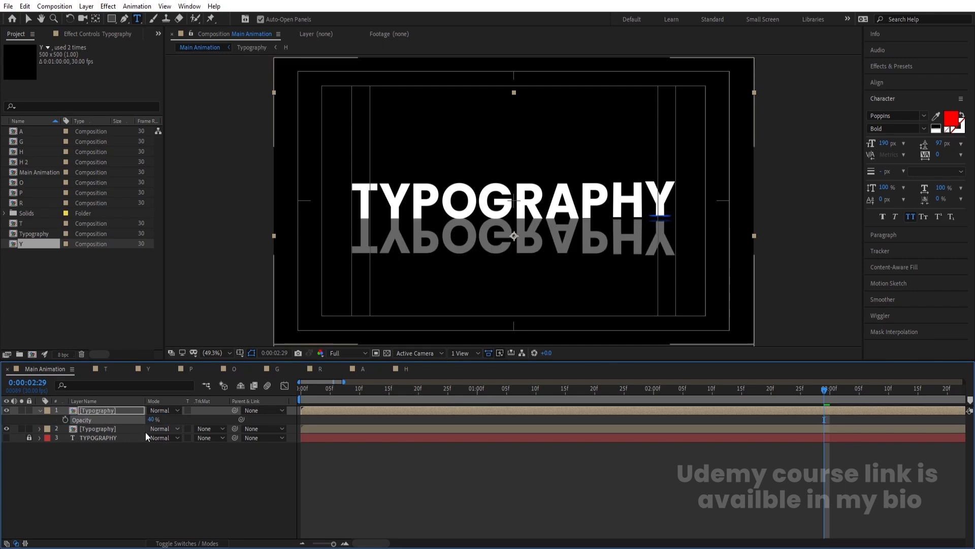
left_click(130, 466)
Draw a wide rectangular mask on the mirrored layer that keeps only the strip nearest the text, and shift it to cover the whole word
left_click(106, 411)
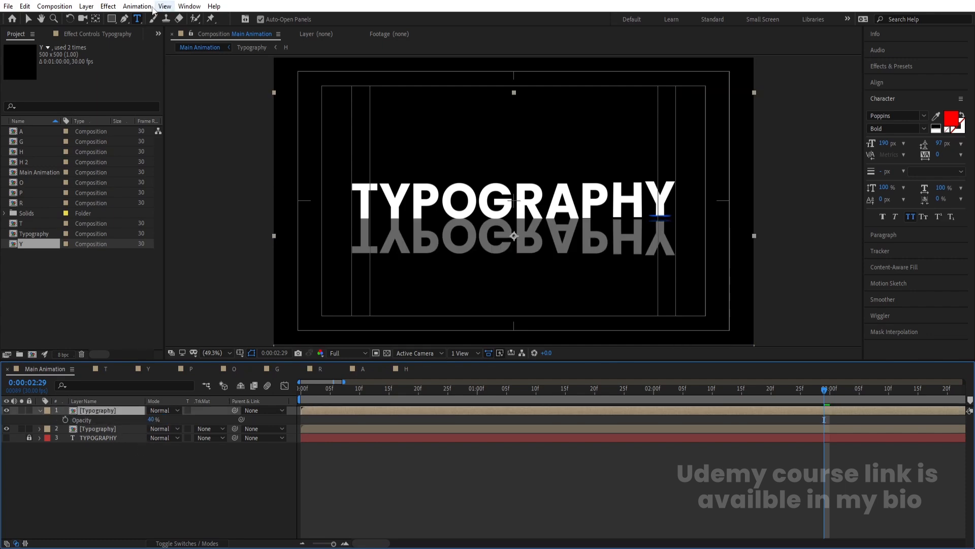
left_click(112, 18)
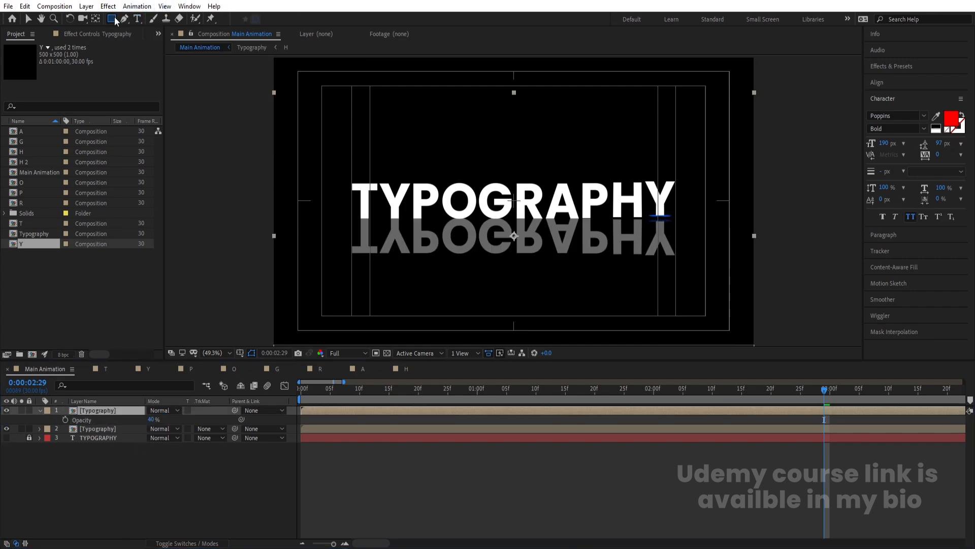
left_click_drag(285, 169, 667, 229)
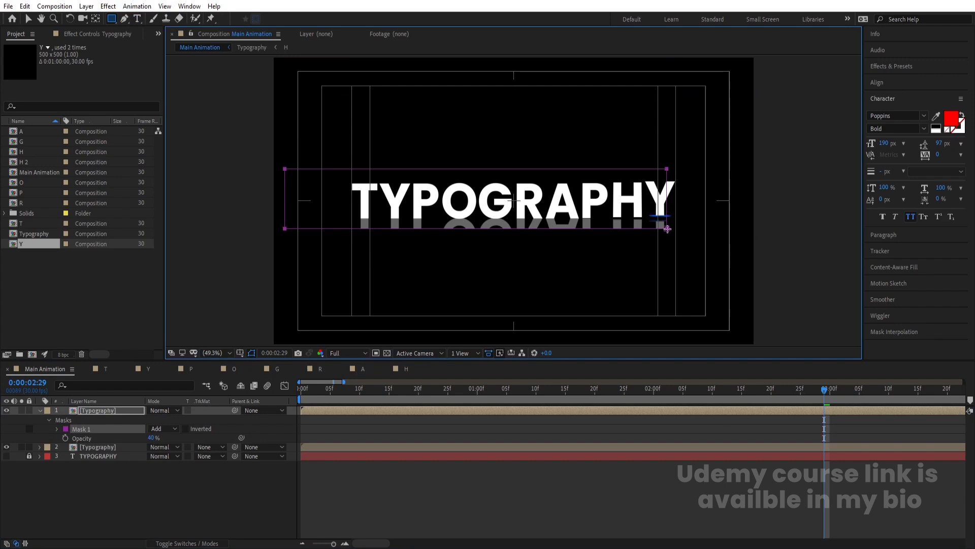
key("v")
left_click(648, 219)
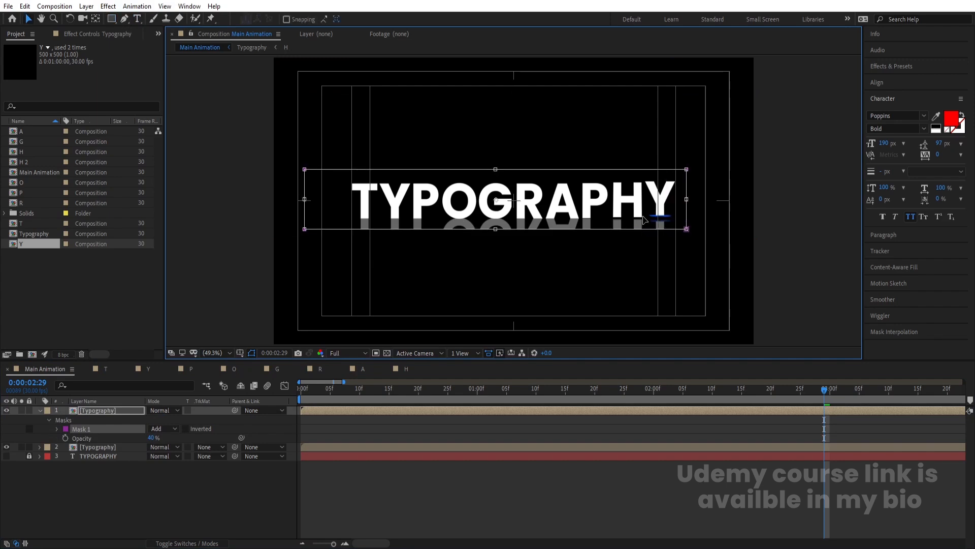
Set the reflection mask's feather to 94 pixels, collapse the layer's properties, and preview the result
left_click(56, 429)
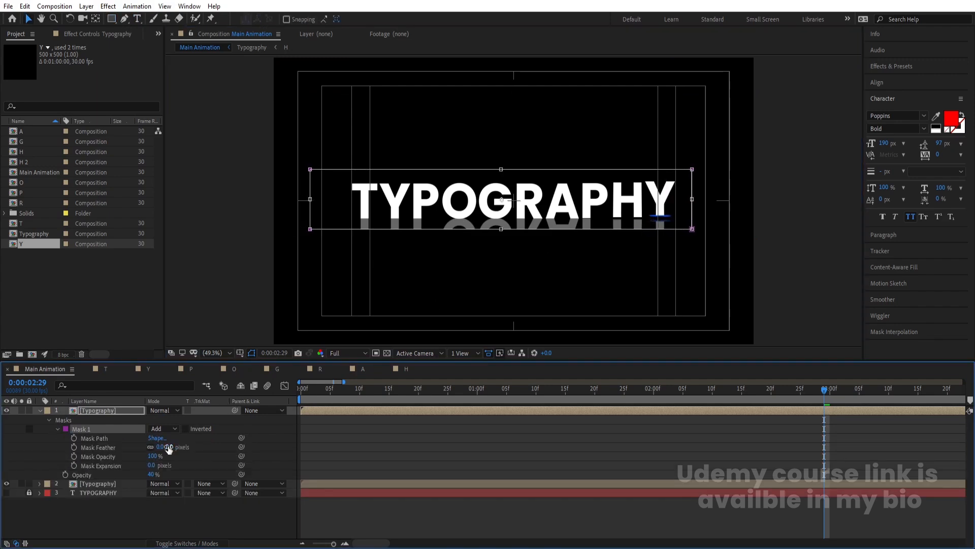
left_click_drag(160, 447, 205, 445)
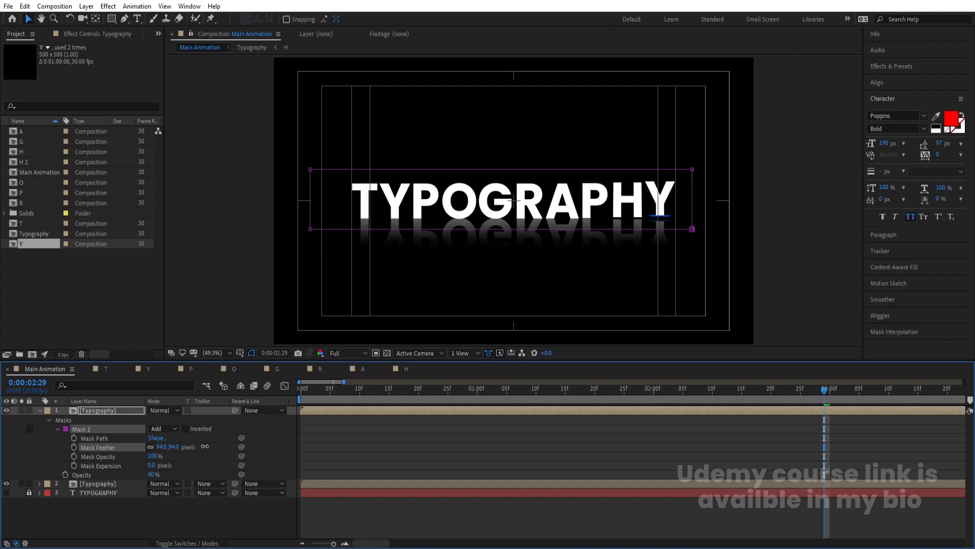
left_click(109, 409)
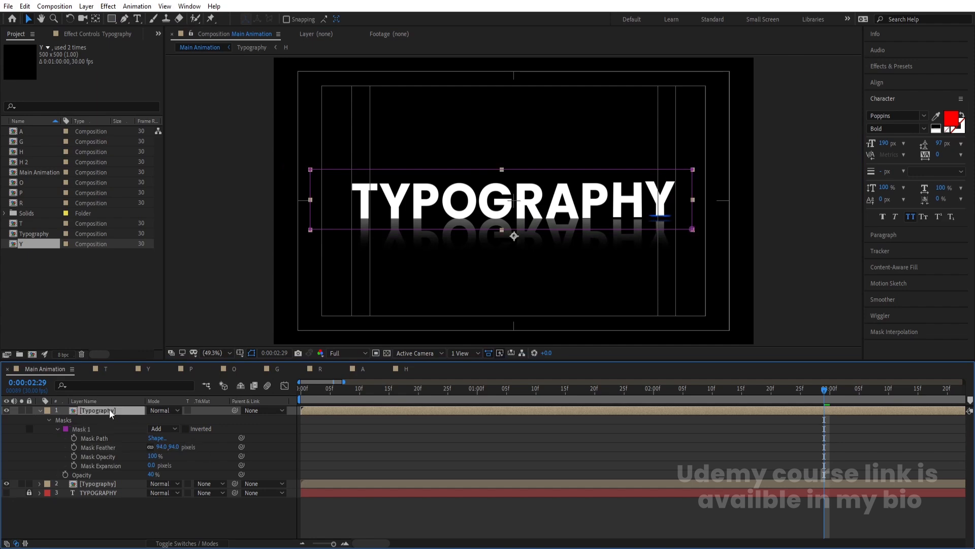
left_click(104, 514)
key("u")
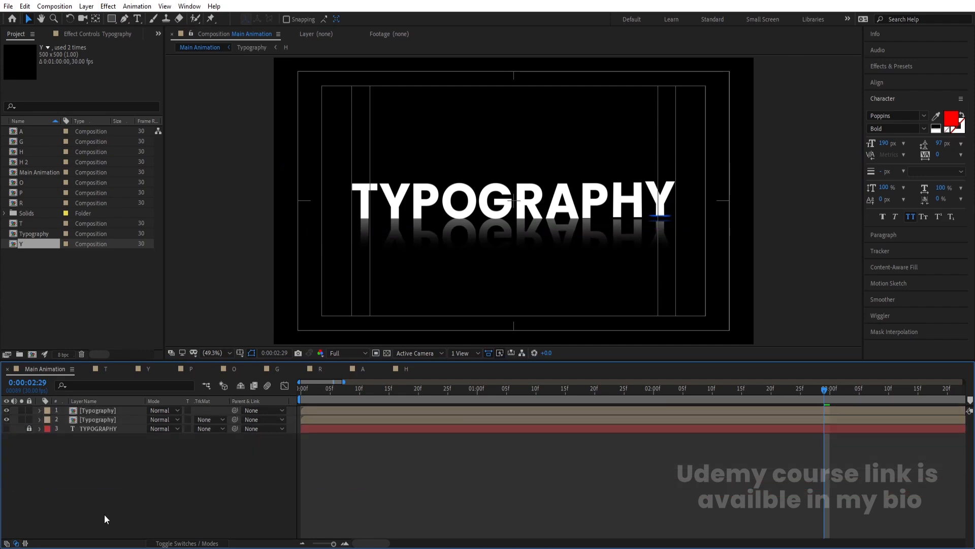
key("space")
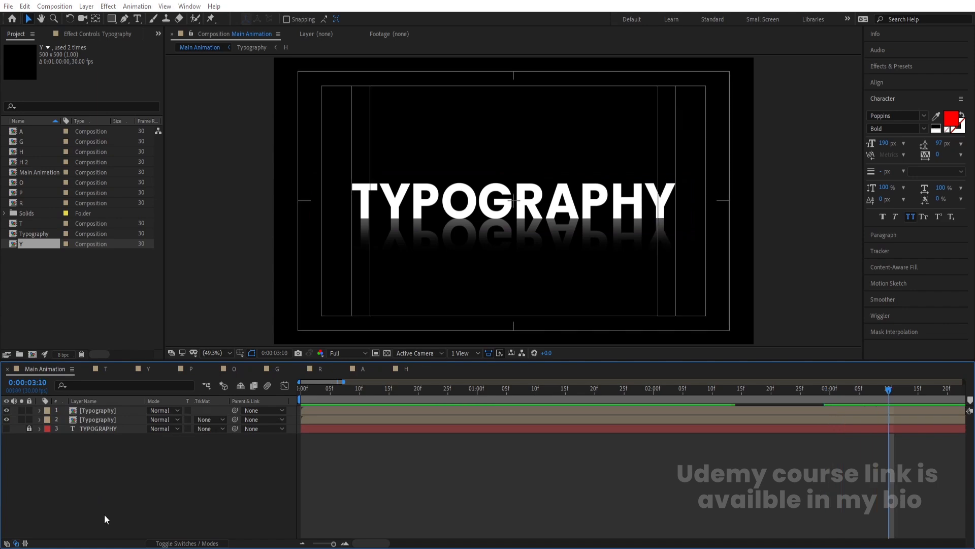
Create a new composition named fractal at 1920 x 1080 px
key("ctrl+n")
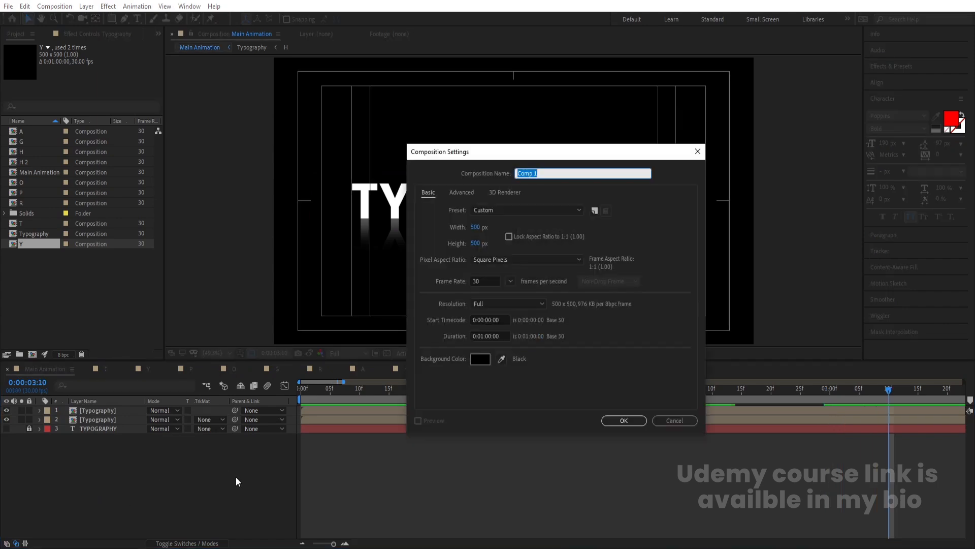
type("fractal")
left_click(478, 228)
type("1950")
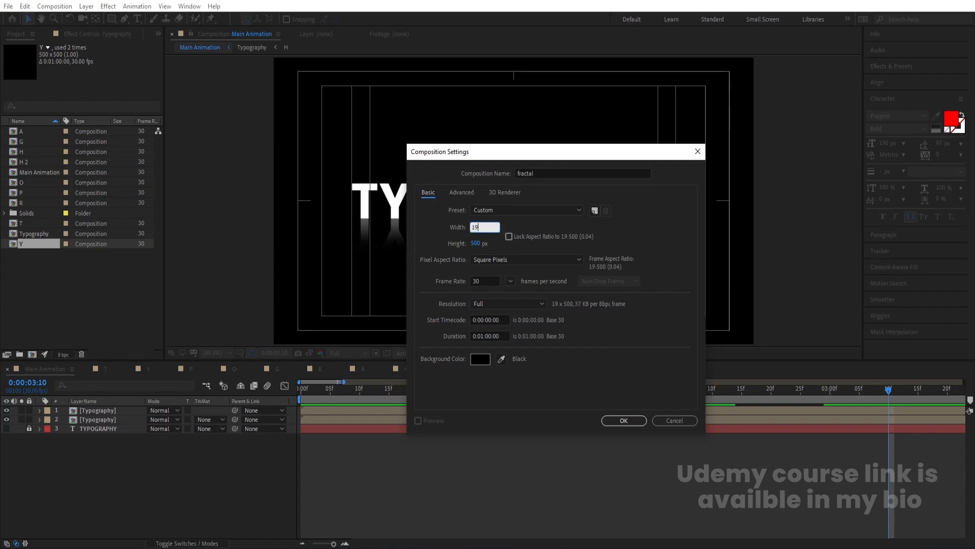
key("BackSpace")
key("BackSpace")
type("20")
key("Tab")
type("1080")
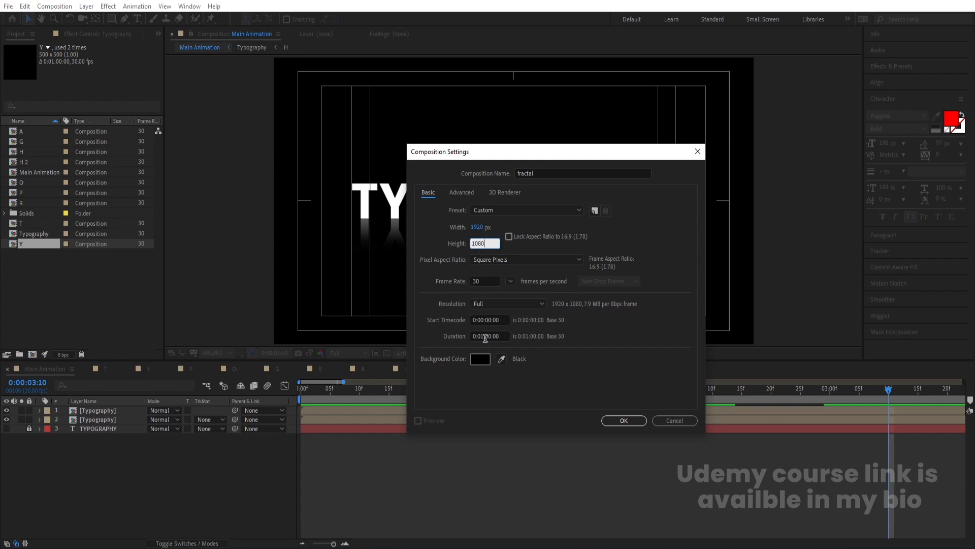
key("Return")
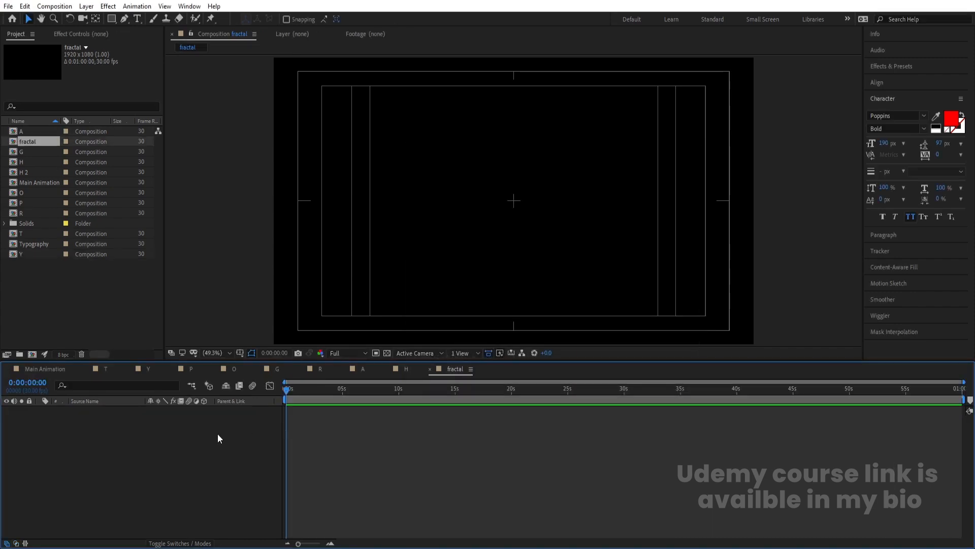
Add a black solid to the fractal composition and apply the Fractal Noise effect to it
key("ctrl+y")
key("Return")
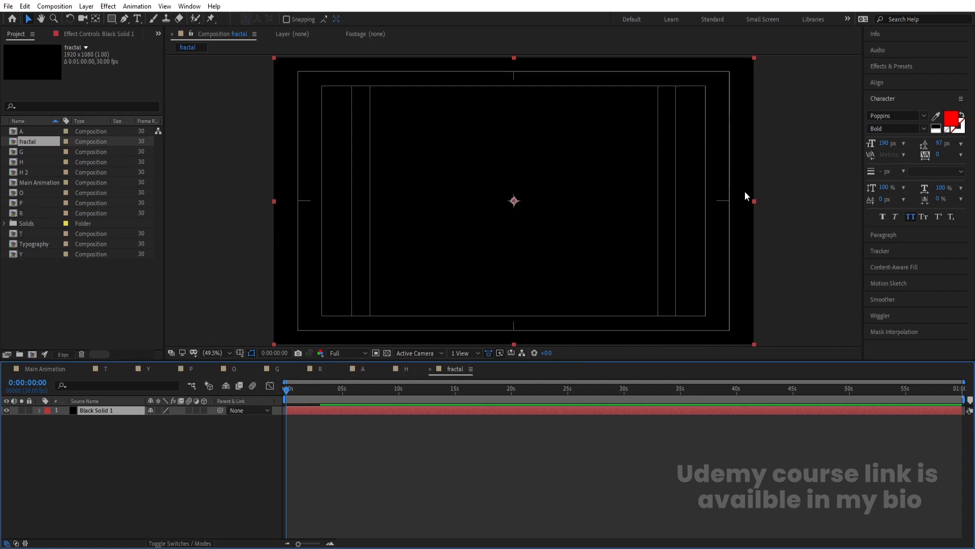
left_click(898, 67)
left_click(900, 80)
type("f")
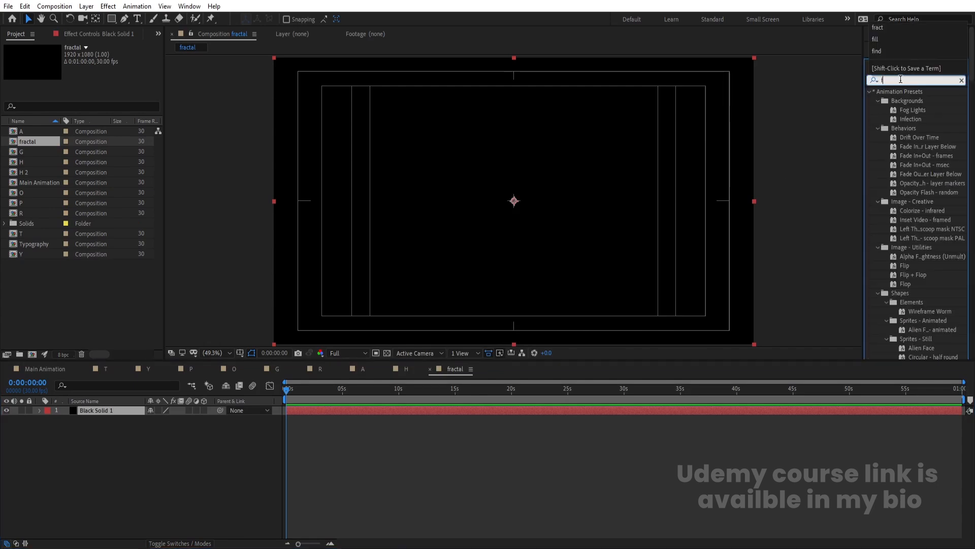
type("ractal")
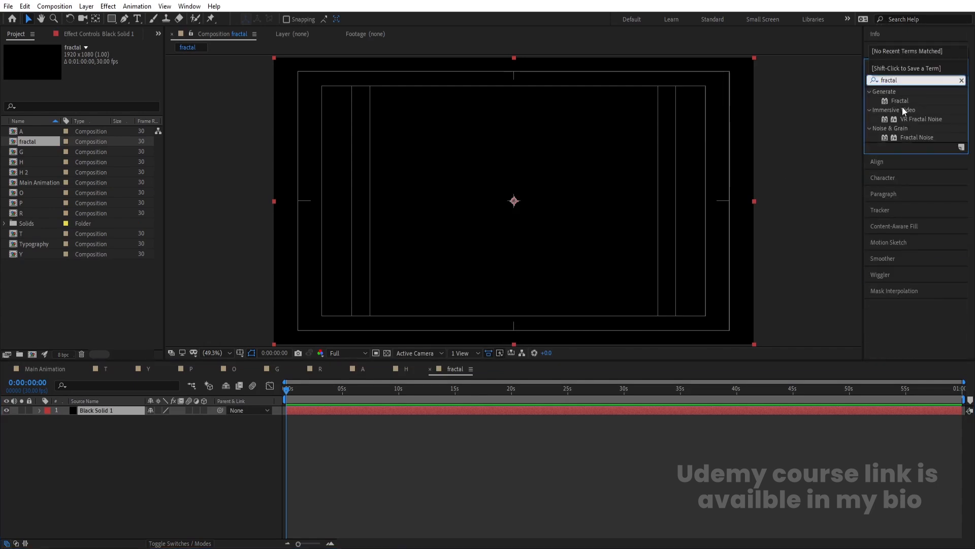
double_click(929, 138)
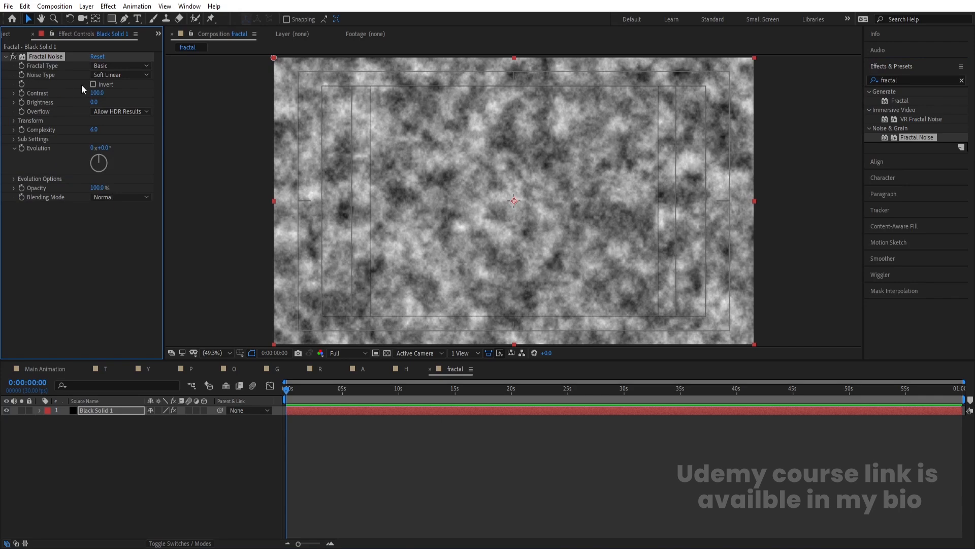
Set the Fractal Noise contrast to 361 and brightness to -37, with uniform scaling off, scale width 600 and scale height 20
left_click_drag(95, 93, 170, 84)
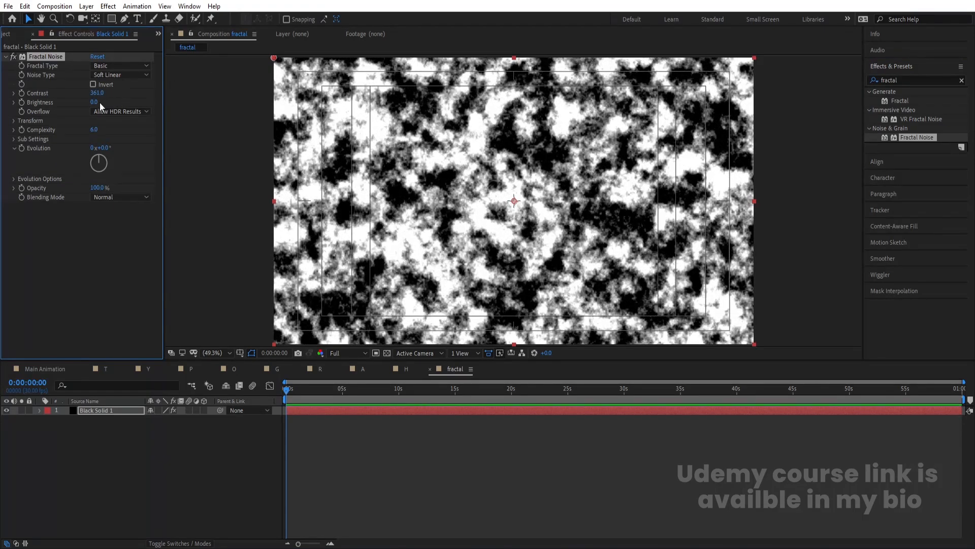
left_click_drag(88, 102, 75, 195)
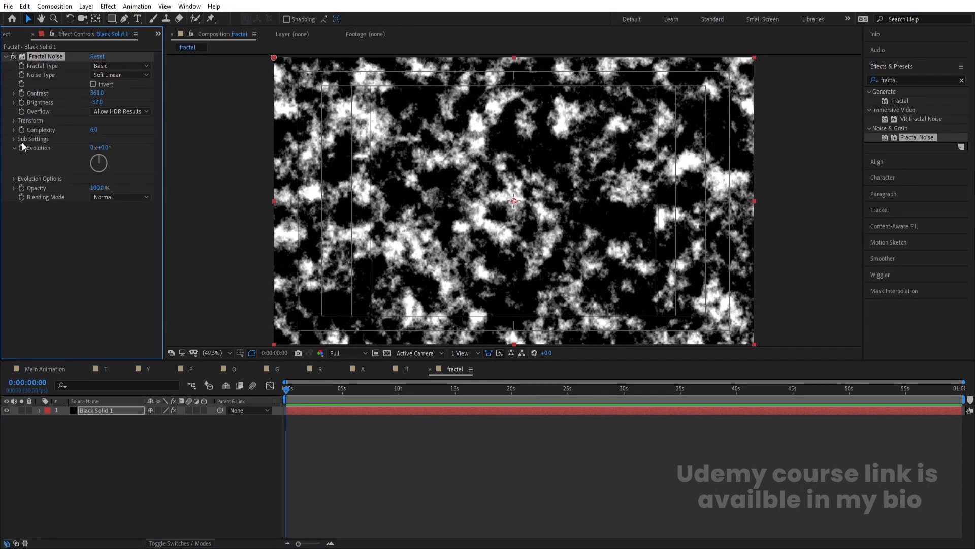
left_click(13, 122)
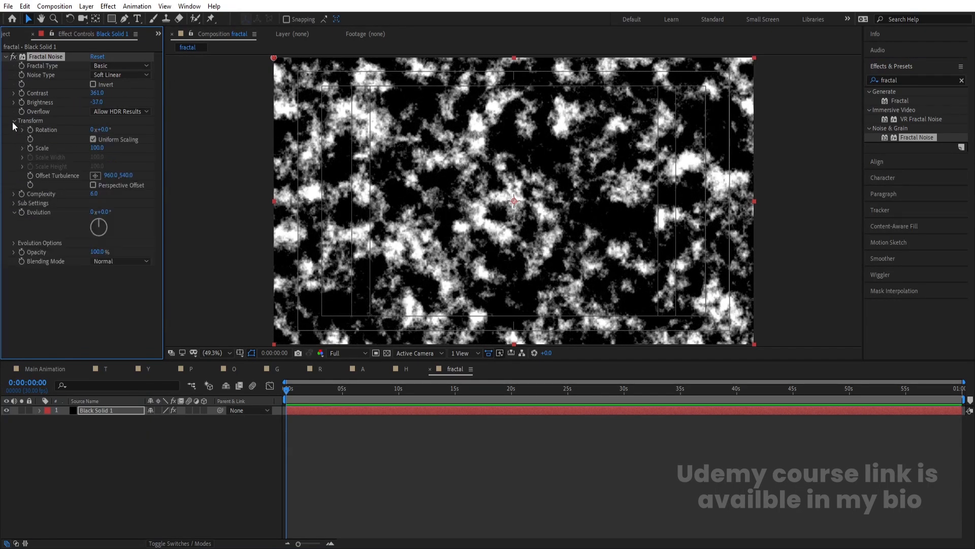
left_click(93, 139)
left_click_drag(54, 193, 161, 176)
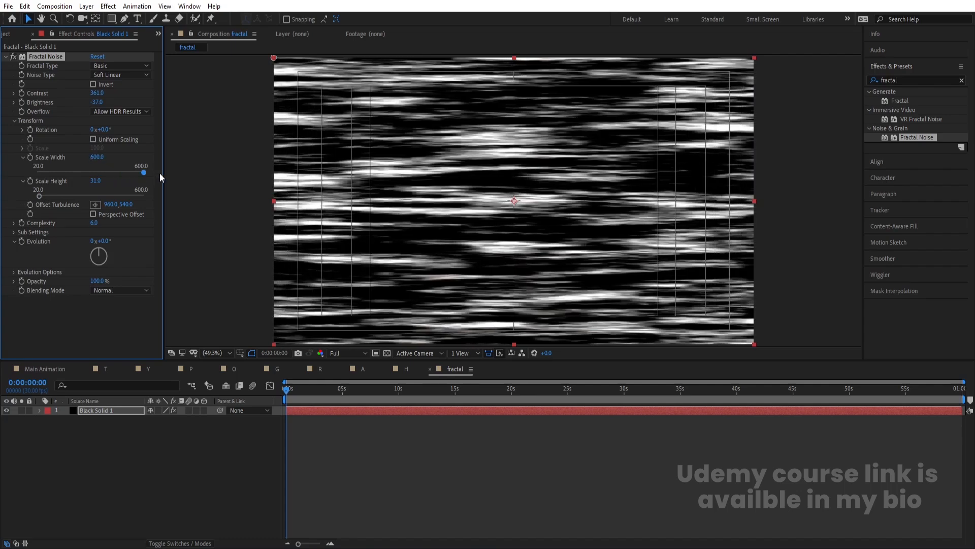
left_click_drag(40, 196, 36, 196)
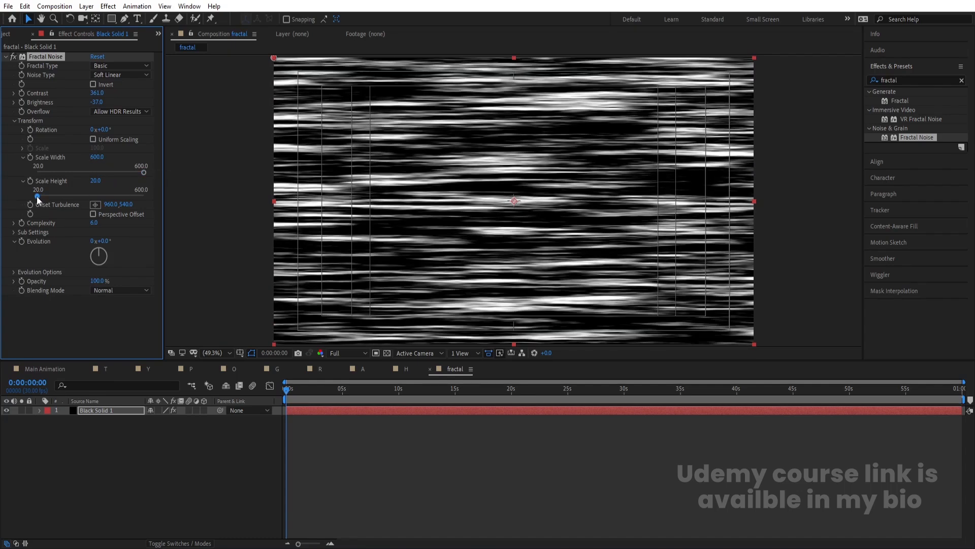
Add the fractal composition to Main Animation as the uppermost layer and hide it
left_click(44, 365)
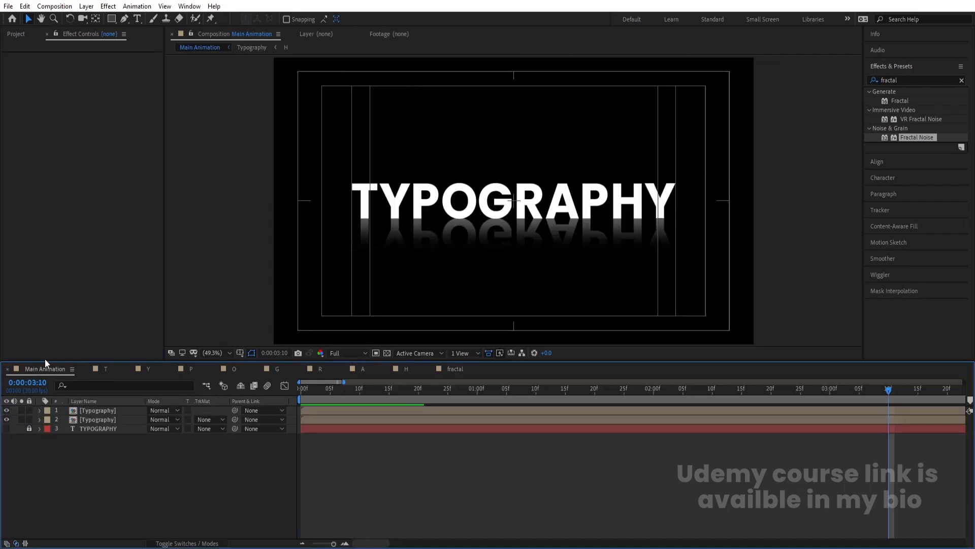
key("ctrl+0")
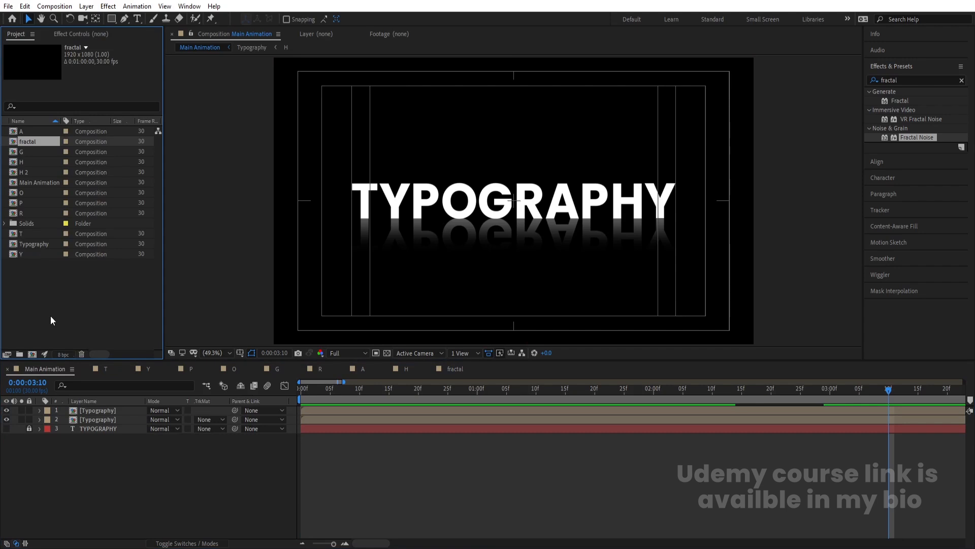
left_click_drag(117, 382, 119, 410)
left_click(7, 410)
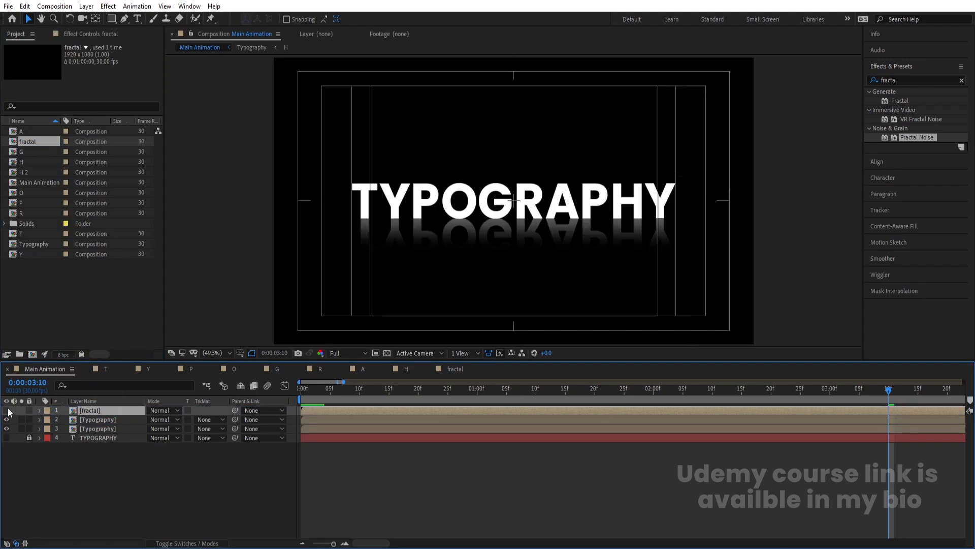
Apply Compound Blur to the reflected Typography layer, using the fractal layer as its blur layer
left_click(84, 420)
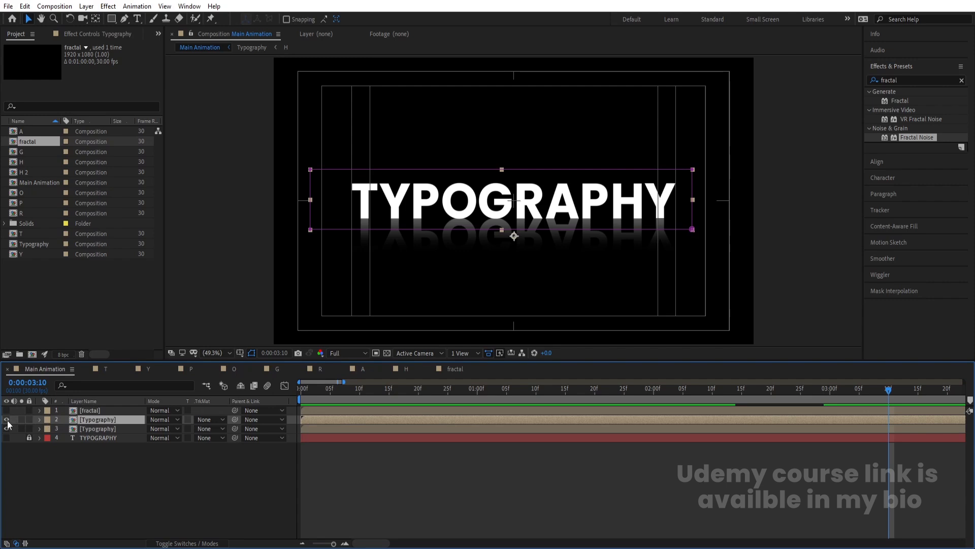
left_click(912, 81)
type("comp")
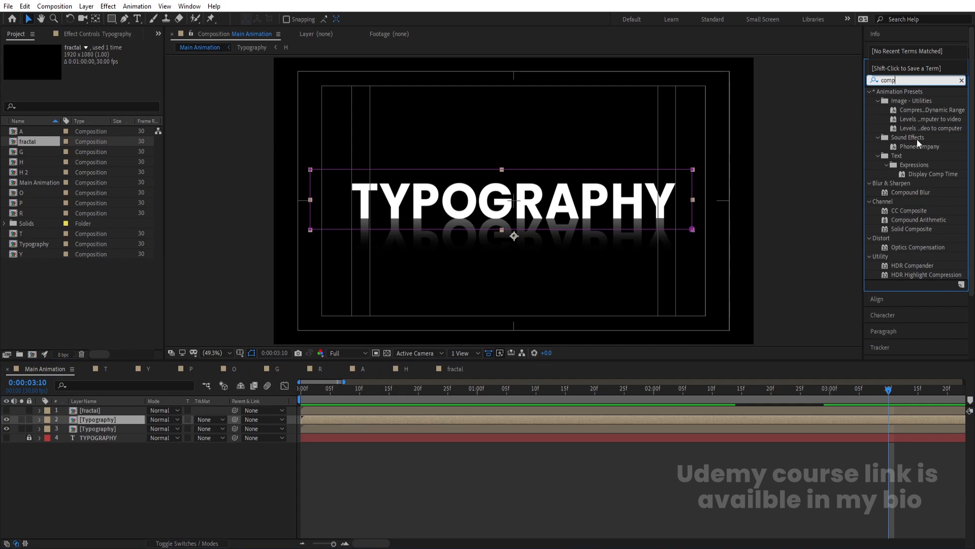
double_click(915, 191)
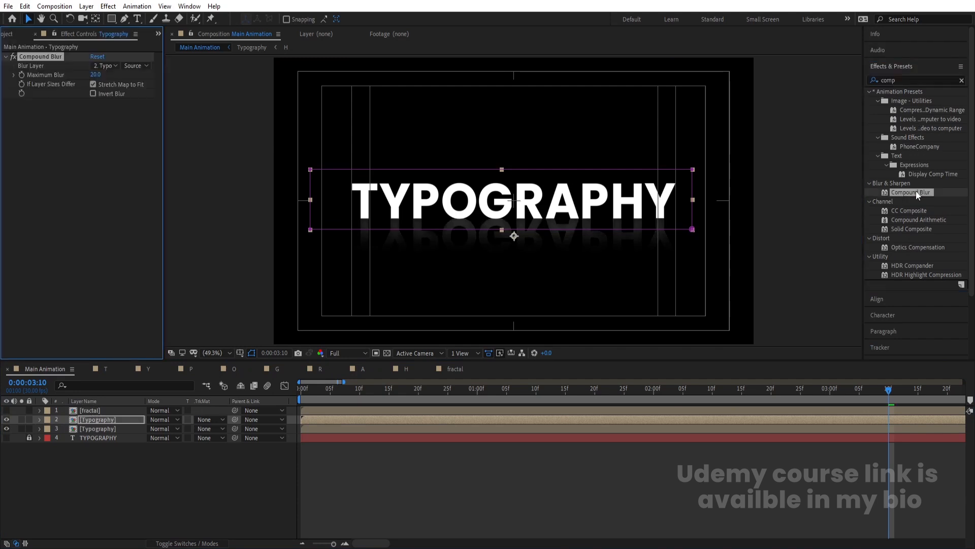
left_click(98, 70)
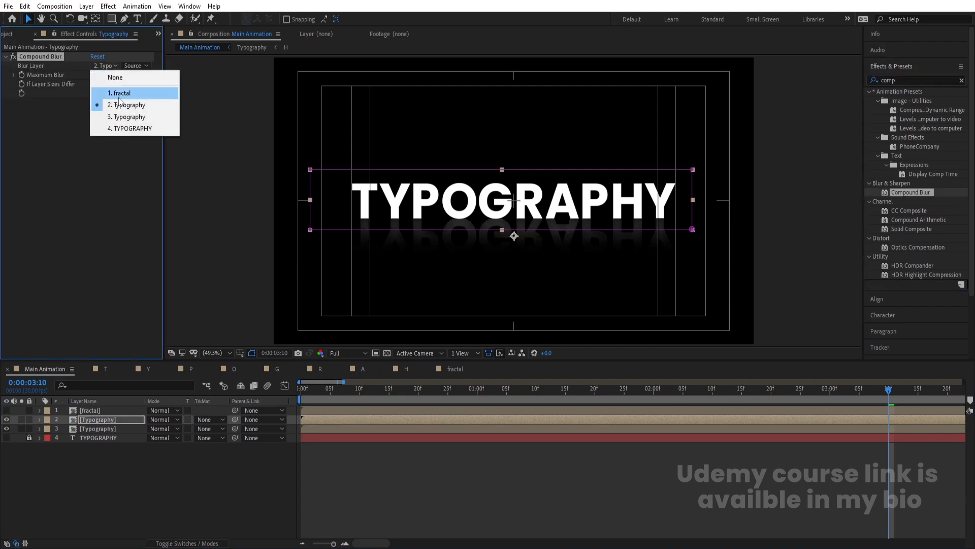
left_click(118, 95)
Preview the blurred reflection from the start and set the reflected Typography layer's opacity to 100%
left_click(314, 397)
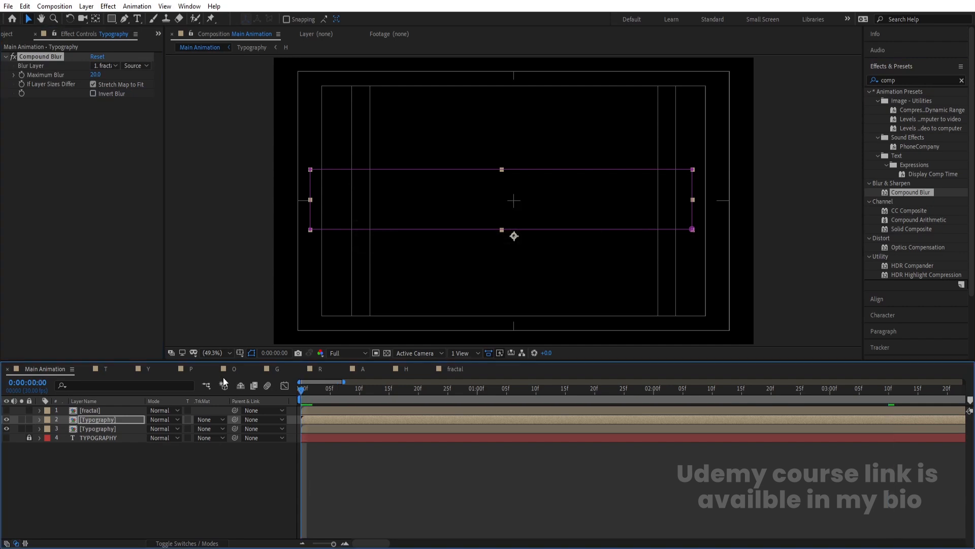
key("space")
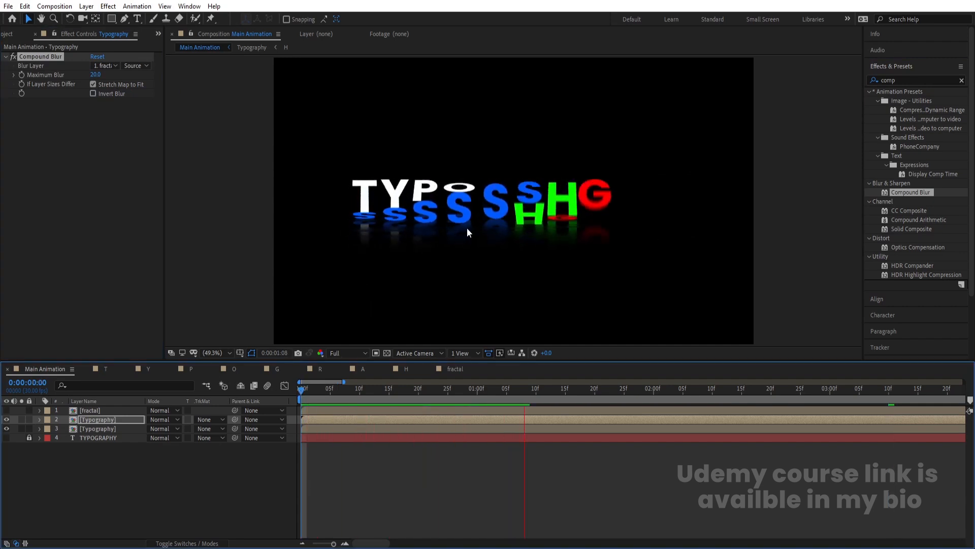
key("space")
key("t")
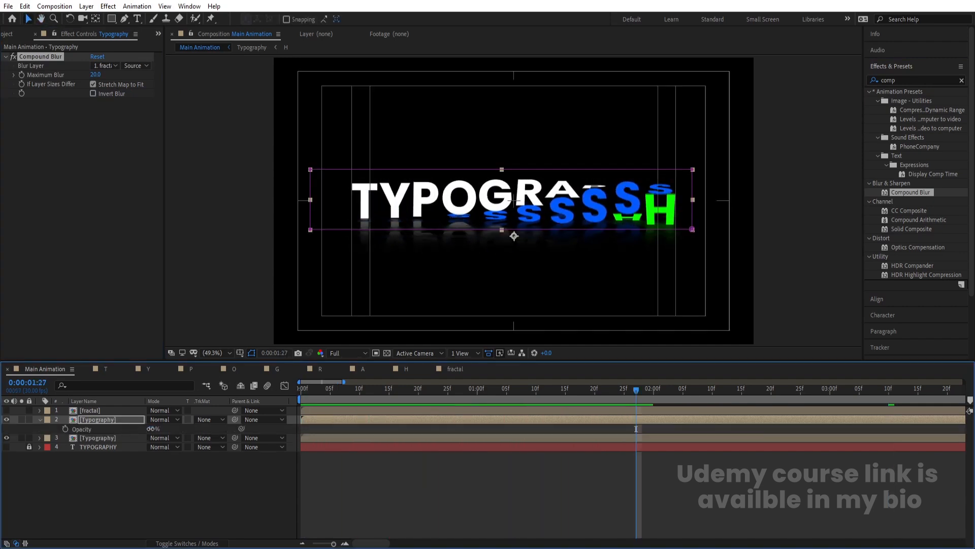
left_click_drag(151, 428, 236, 427)
Play back Main Animation to check the brighter reflection over a wider time range
key("space")
left_click_drag(343, 381, 363, 382)
key("Num_Lock")
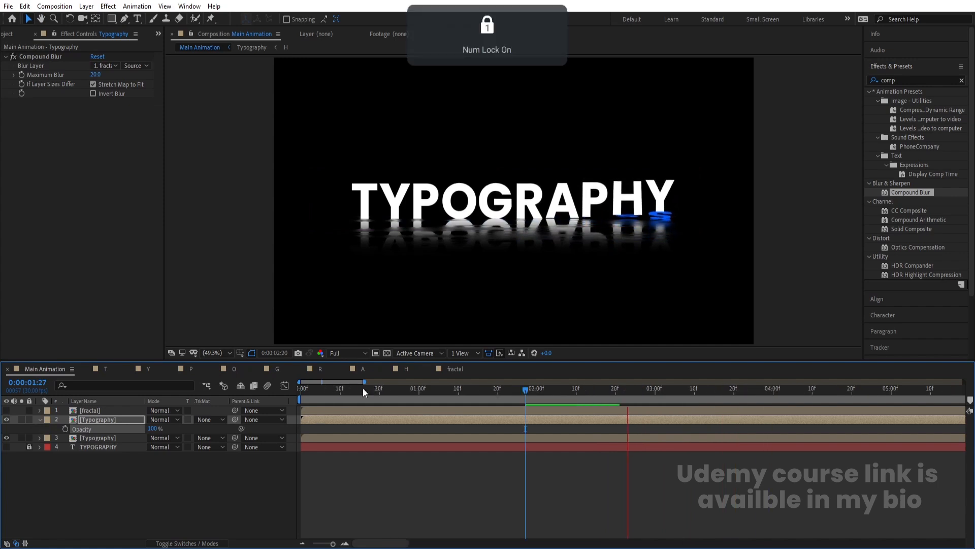
key("space")
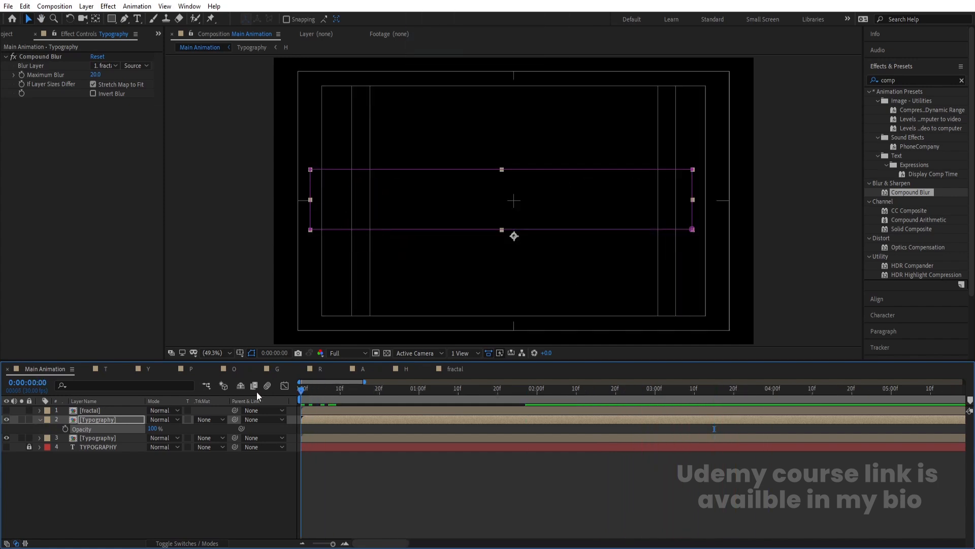
key("space")
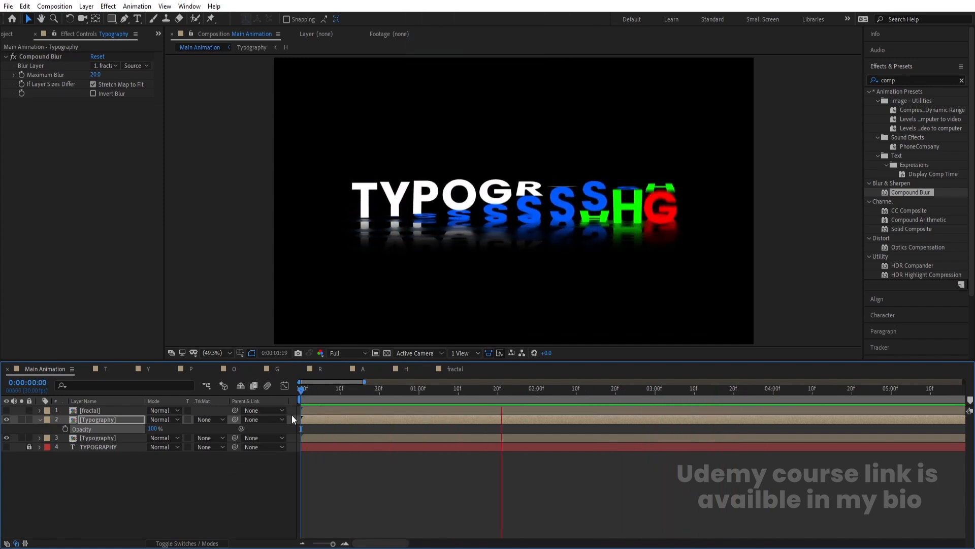
Add a null object to Main Animation and parent the fractal layer and both Typography layers to it
left_click(139, 485)
right_click(139, 485)
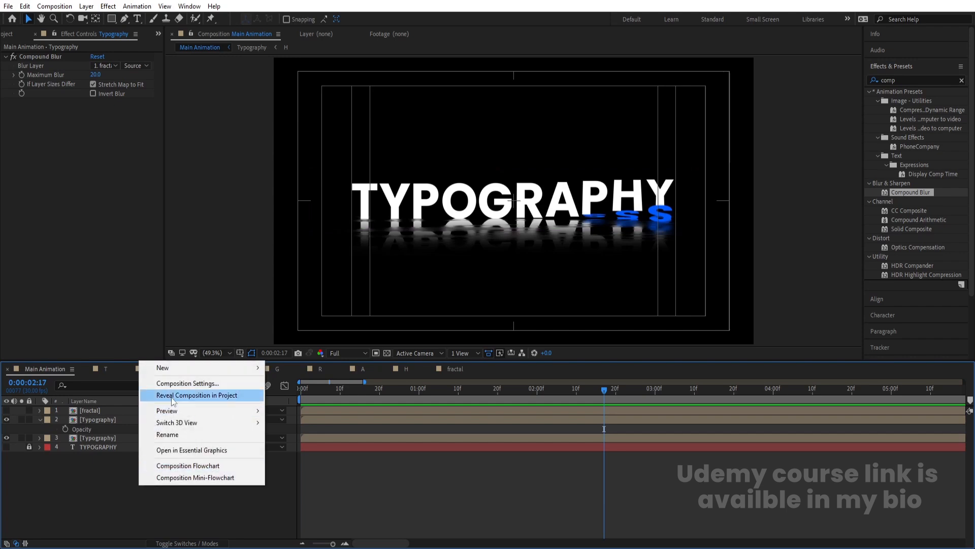
mouse_move(169, 367)
left_click(314, 427)
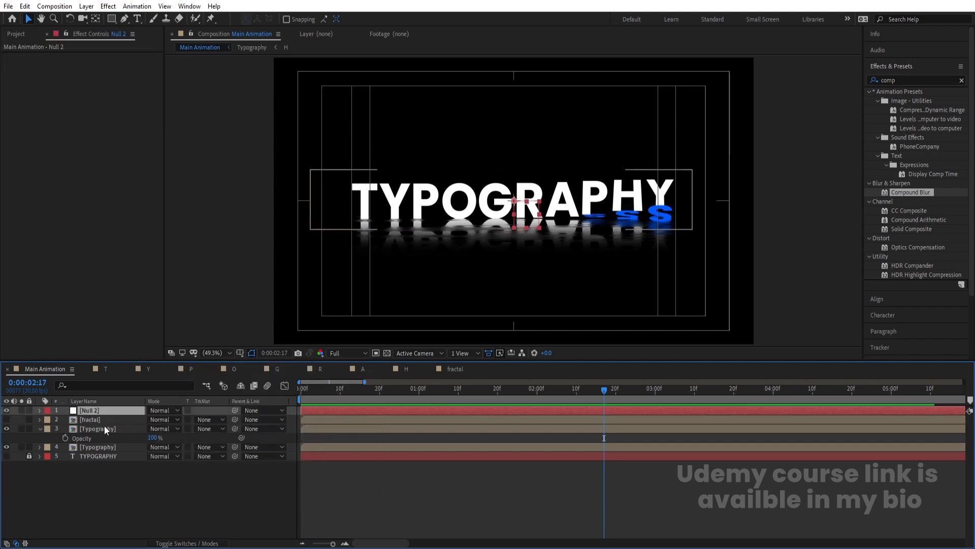
left_click(94, 421)
left_click(81, 448, "shift")
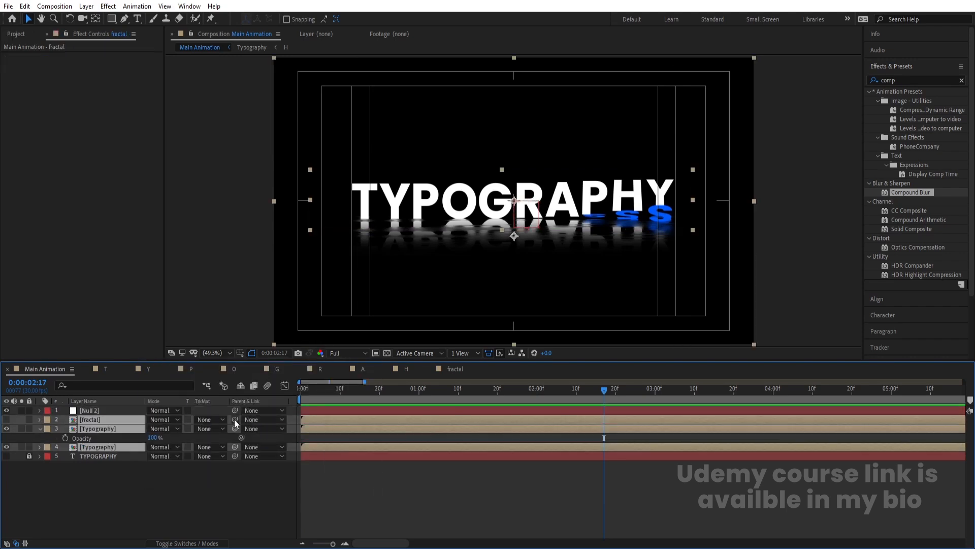
left_click_drag(234, 419, 114, 410)
Add the expression wiggle(2,2) to the null object's position
left_click(114, 409)
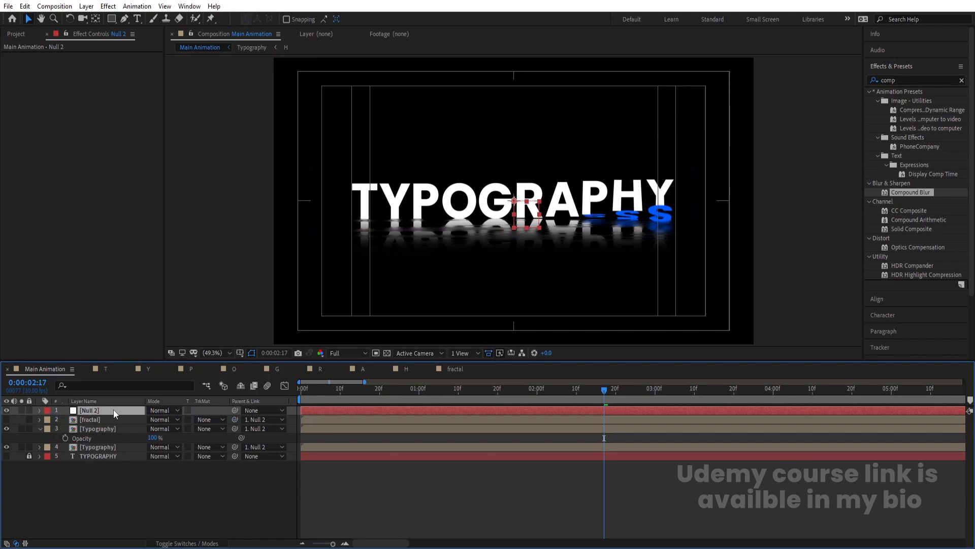
key("p")
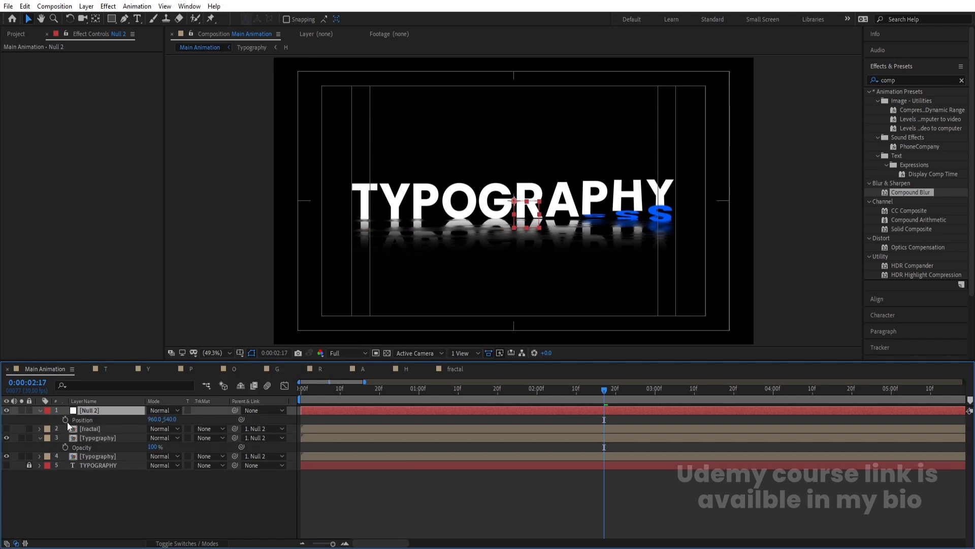
left_click(66, 420, "alt")
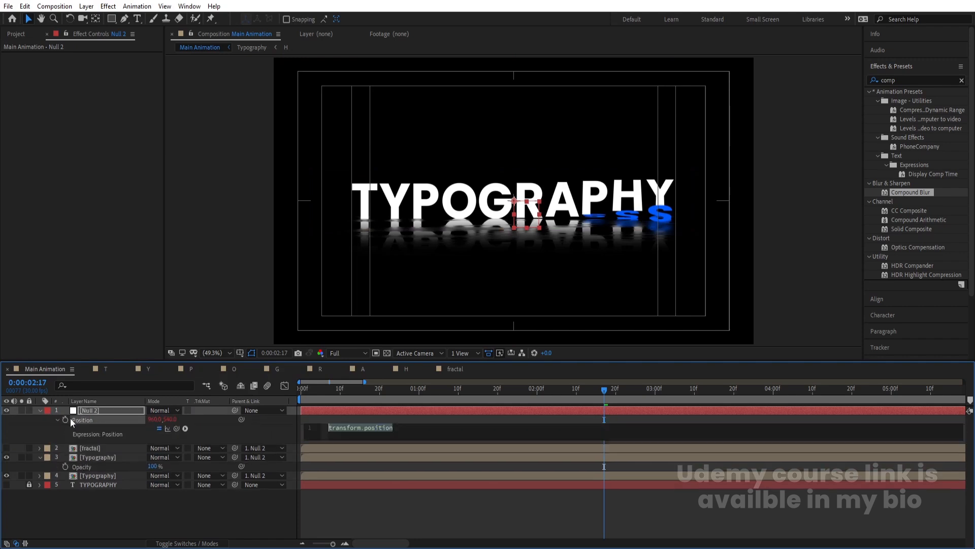
type("wiggle()")
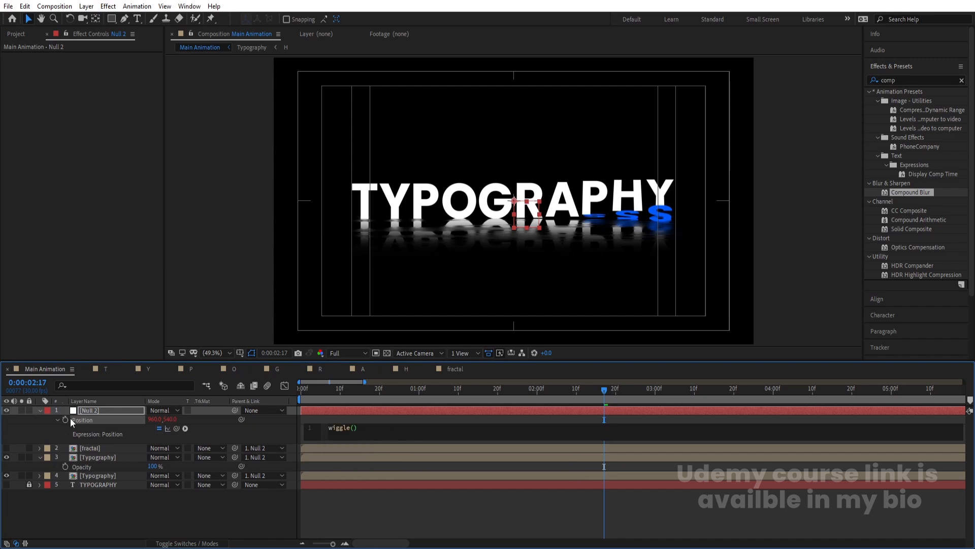
type("2,2")
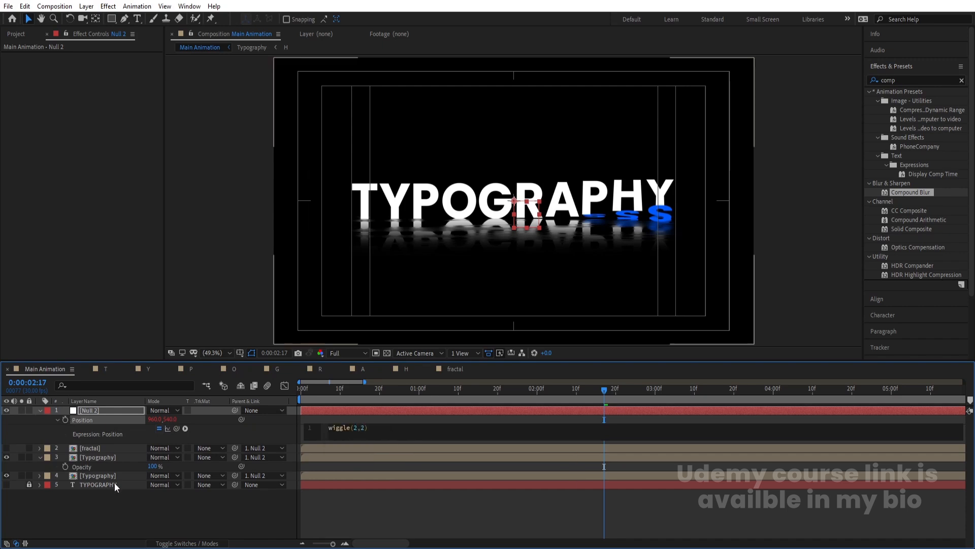
left_click(113, 495)
Preview the wiggle motion from the first frame and collapse the expanded layer properties
left_click_drag(312, 400, 292, 392)
key("space")
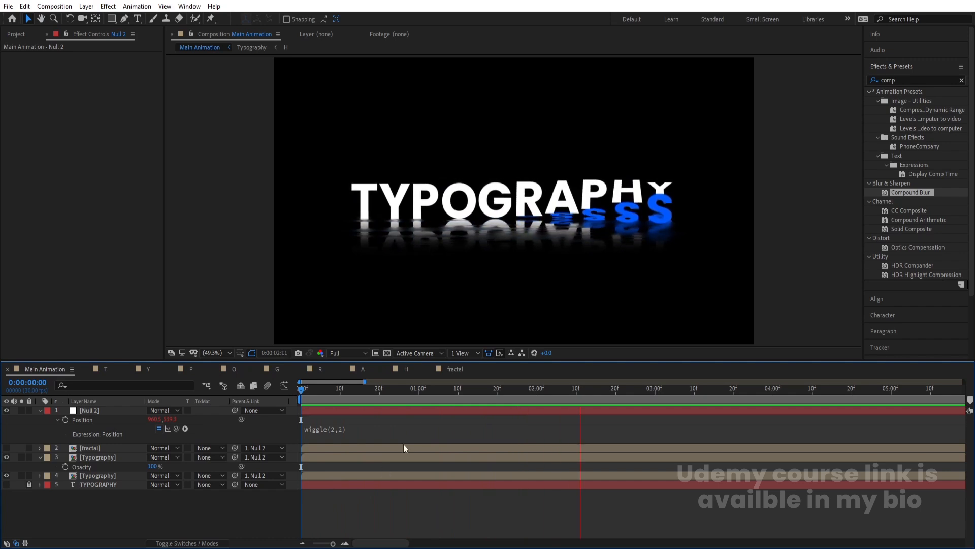
key("space")
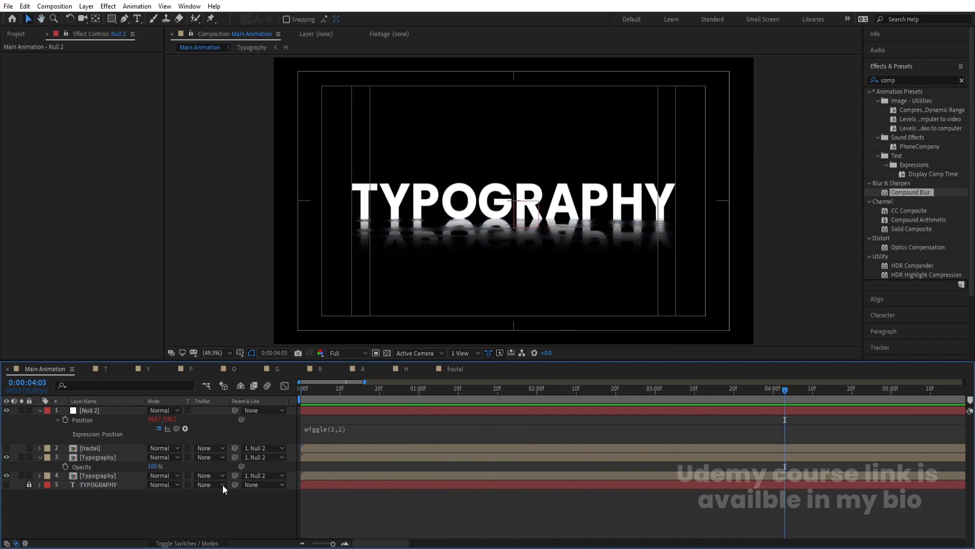
key("u")
Add an adjustment layer above all layers in Main Animation and apply the Glow effect to it
right_click(135, 490)
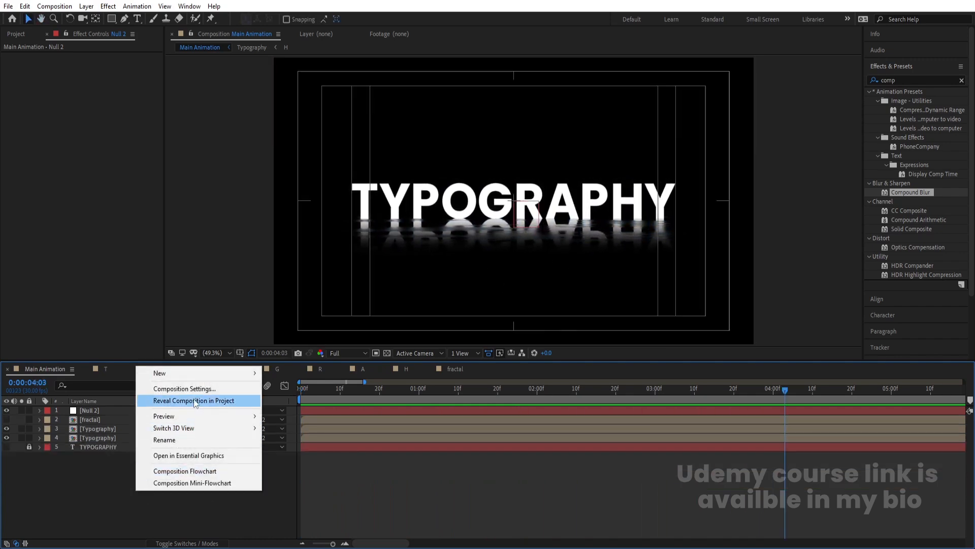
mouse_move(172, 372)
left_click(309, 459)
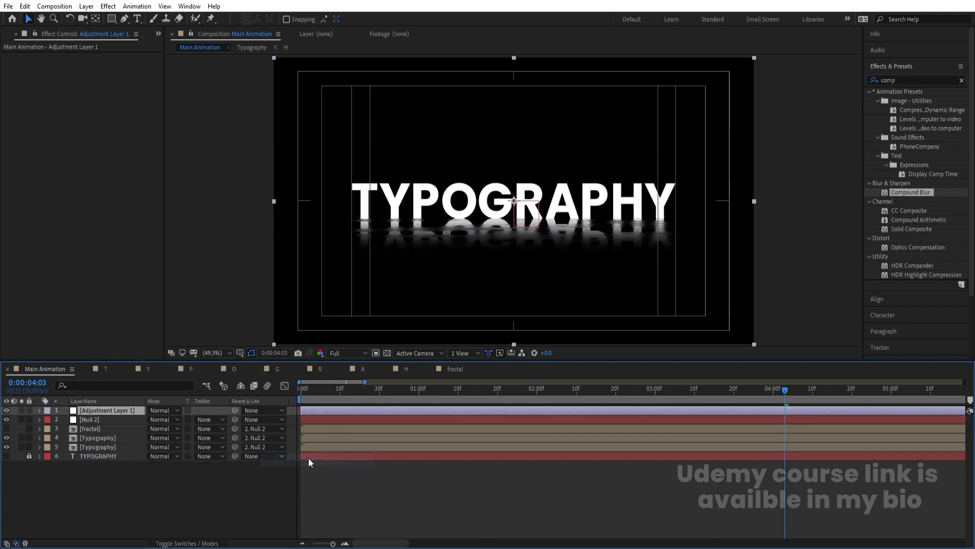
left_click(906, 80)
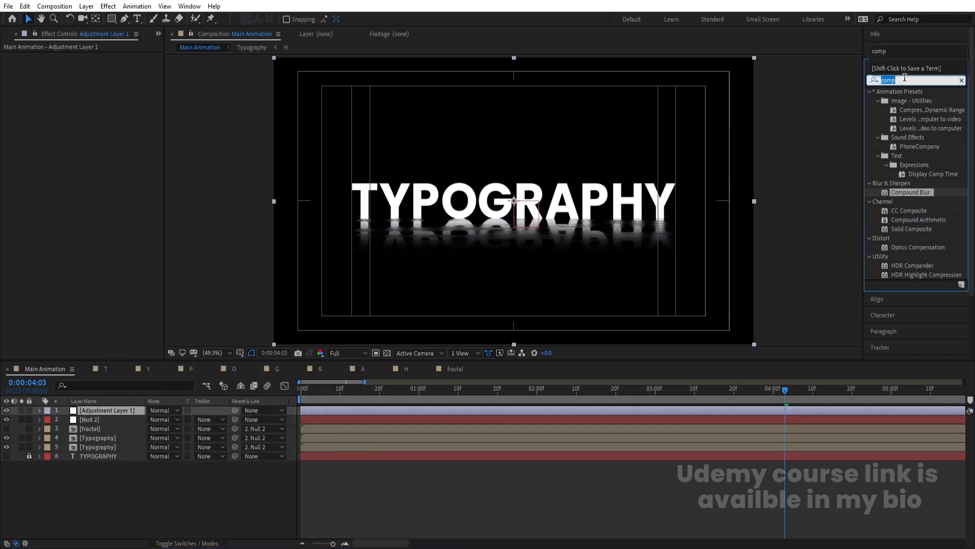
type("glo")
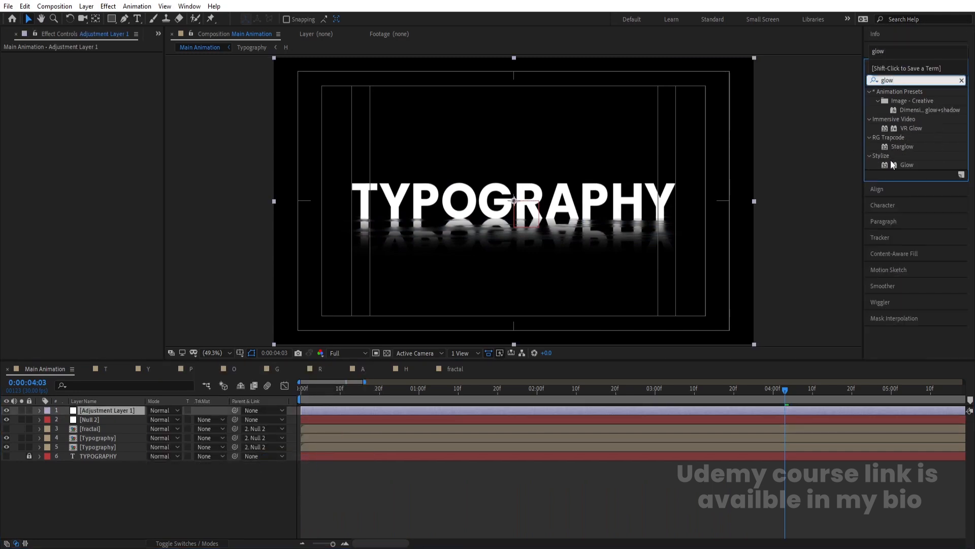
type("w")
double_click(894, 165)
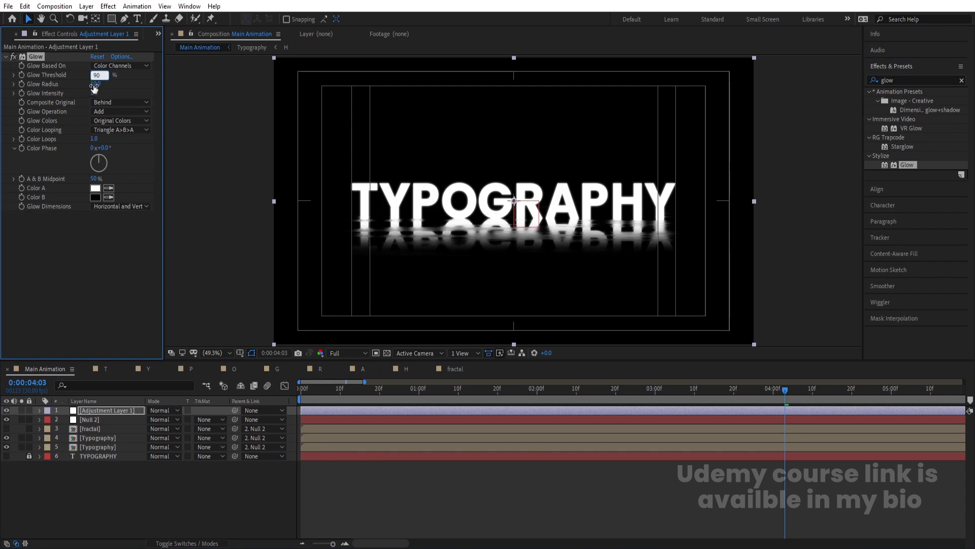
Set the adjustment layer's Glow to threshold 90%, radius 50 and intensity 0.3
left_click(95, 94)
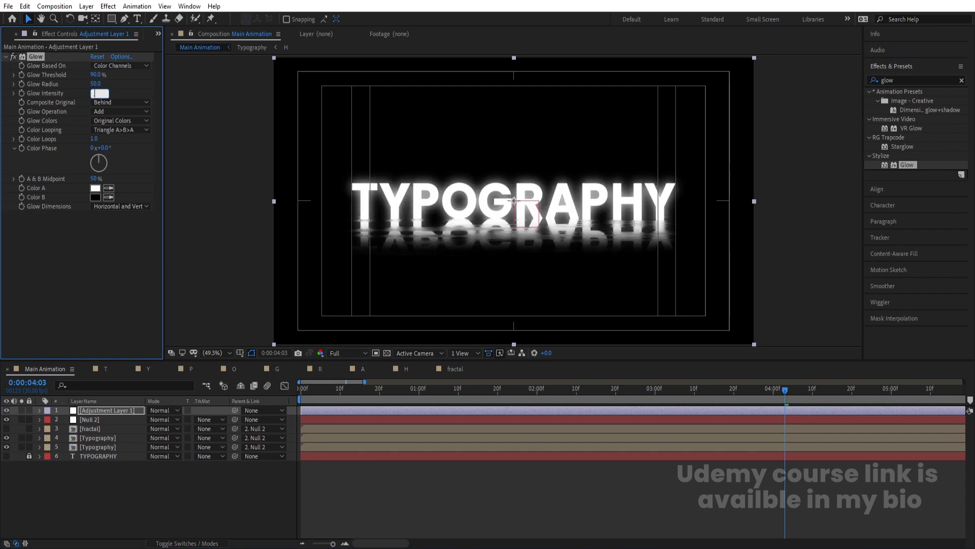
type(".5")
key("Return")
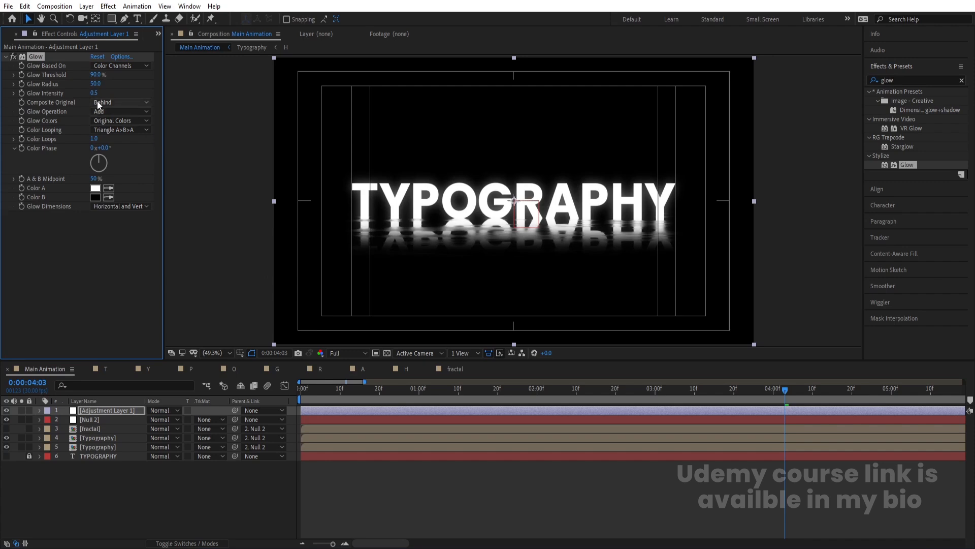
key("Return")
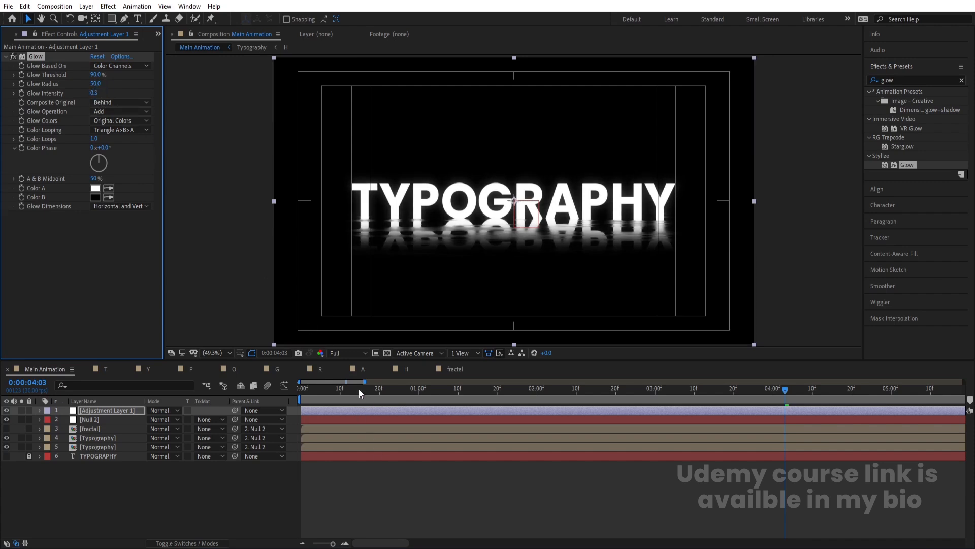
Preview the glowing animation from the start, end the work area at 0:00:04:18 and replay it
left_click_drag(358, 389, 242, 401)
key("space")
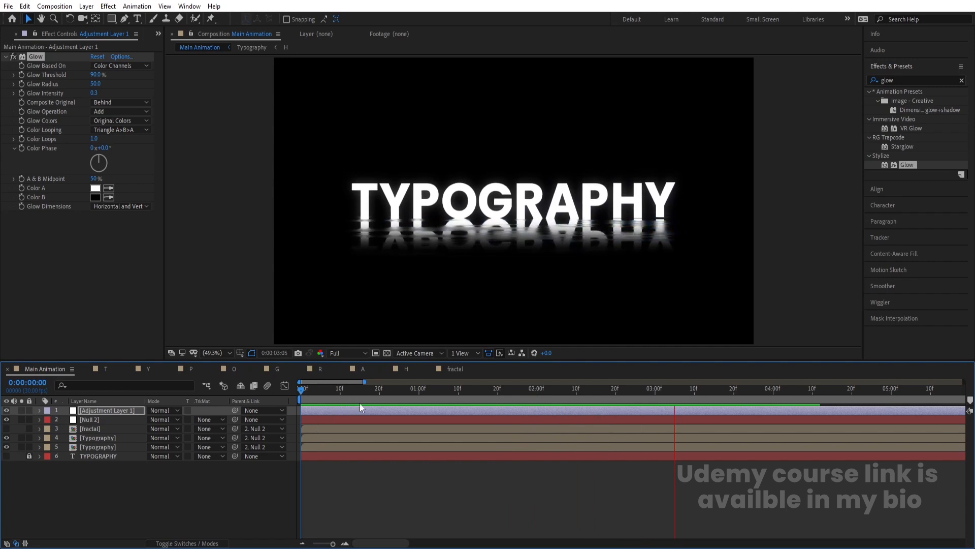
key("space")
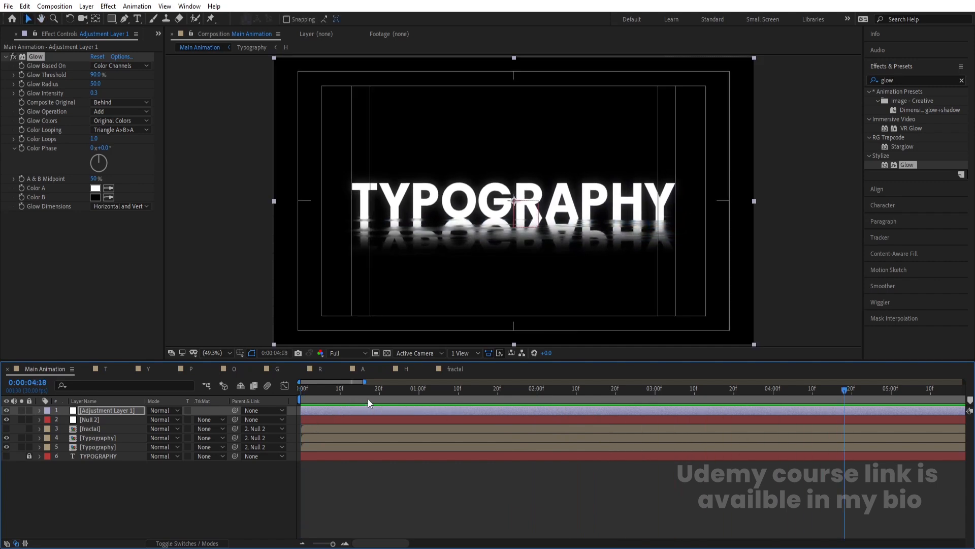
key("n")
key("space")
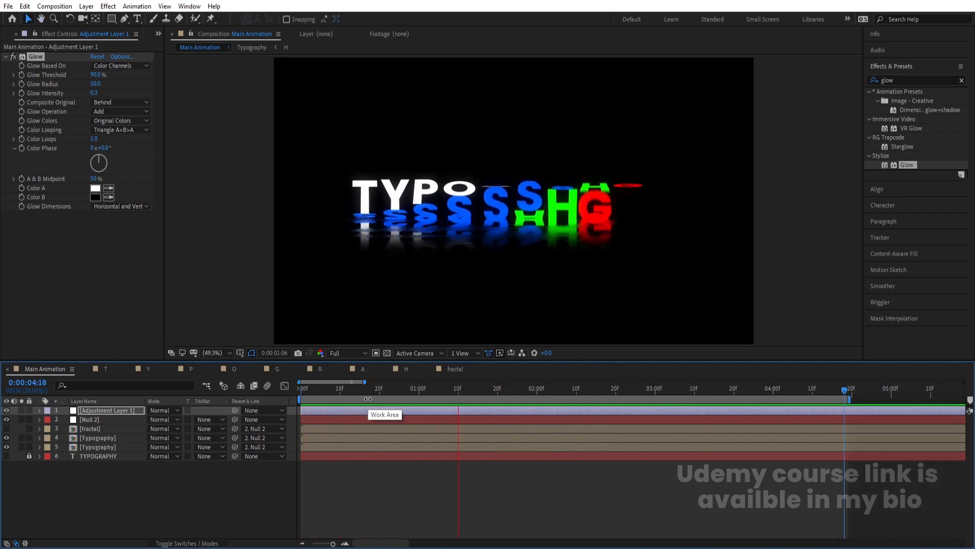